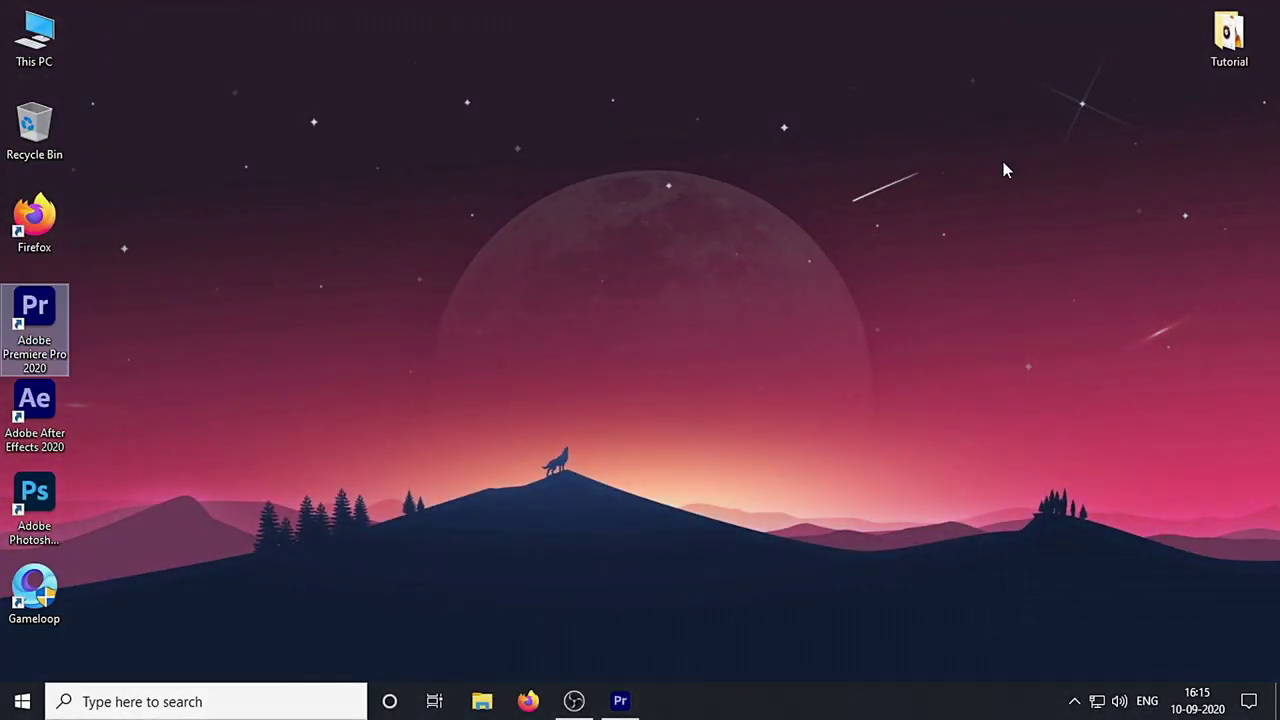
Step: Import the music and Video files from the Tutorial folder into the Premiere Pro project and build a sequence from both
click(1164, 80)
double_click(1227, 38)
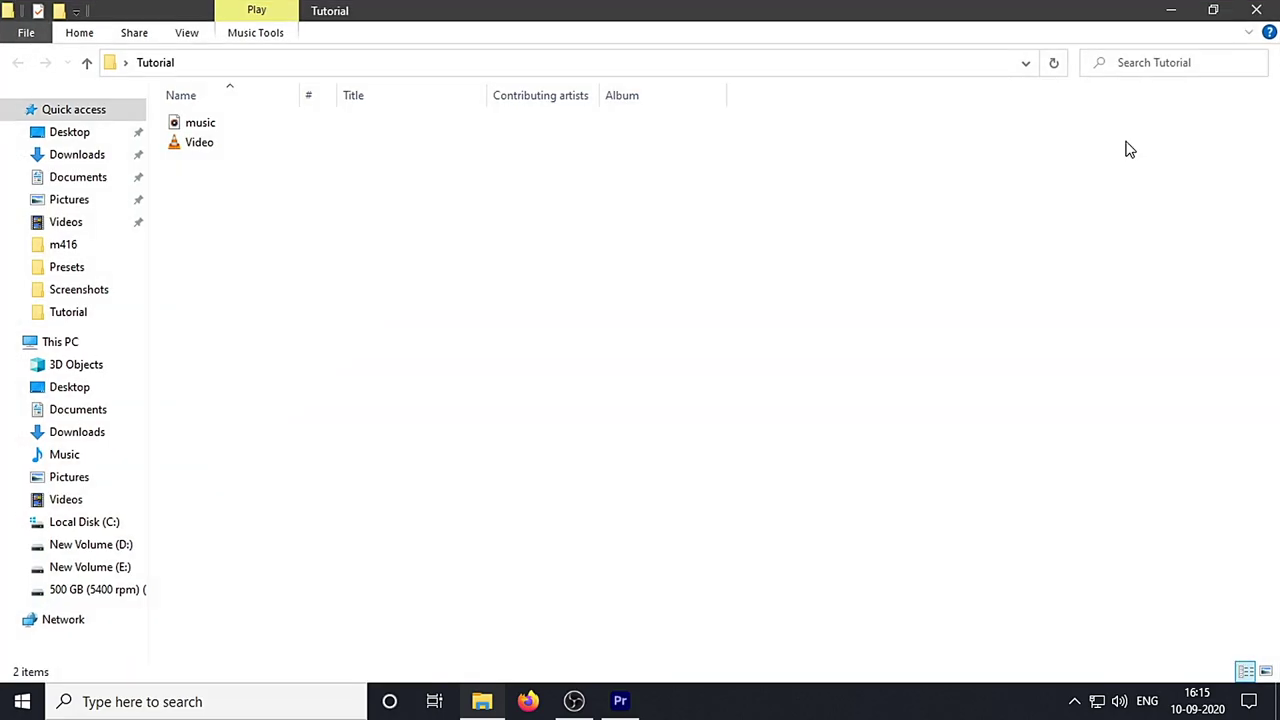
drag(255, 291, 191, 123)
drag(194, 126, 311, 597)
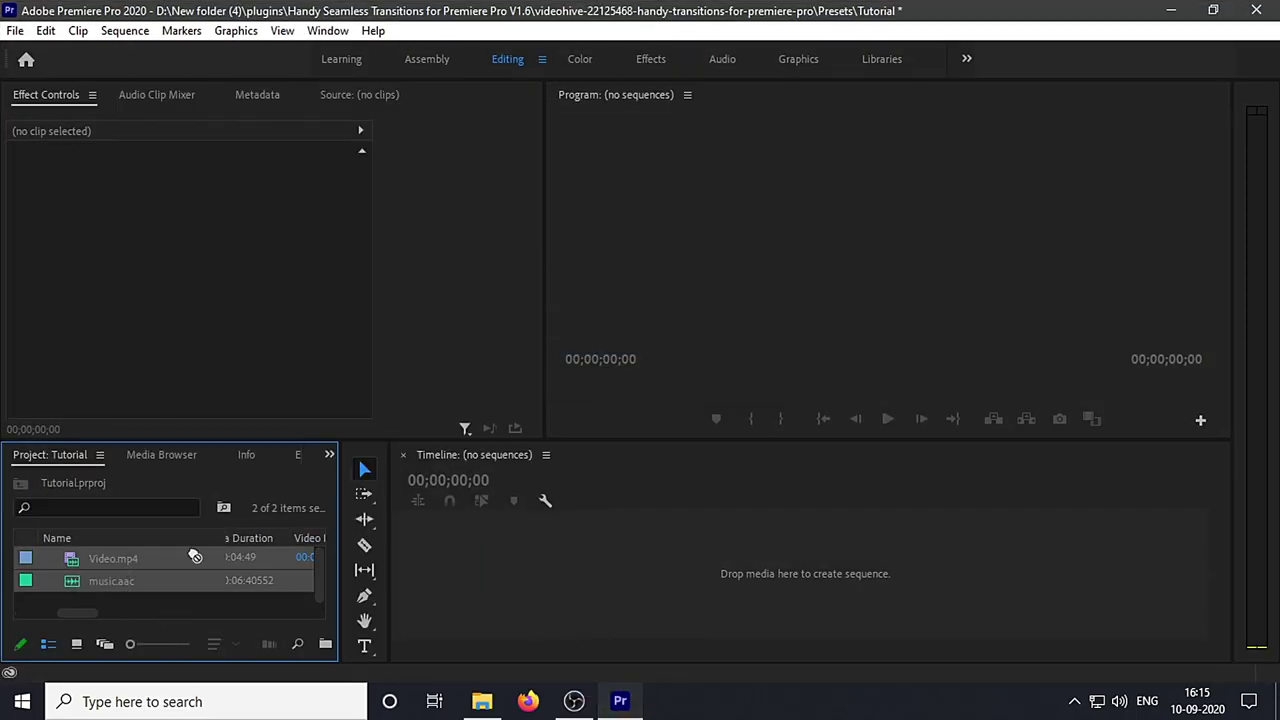
drag(195, 556, 493, 588)
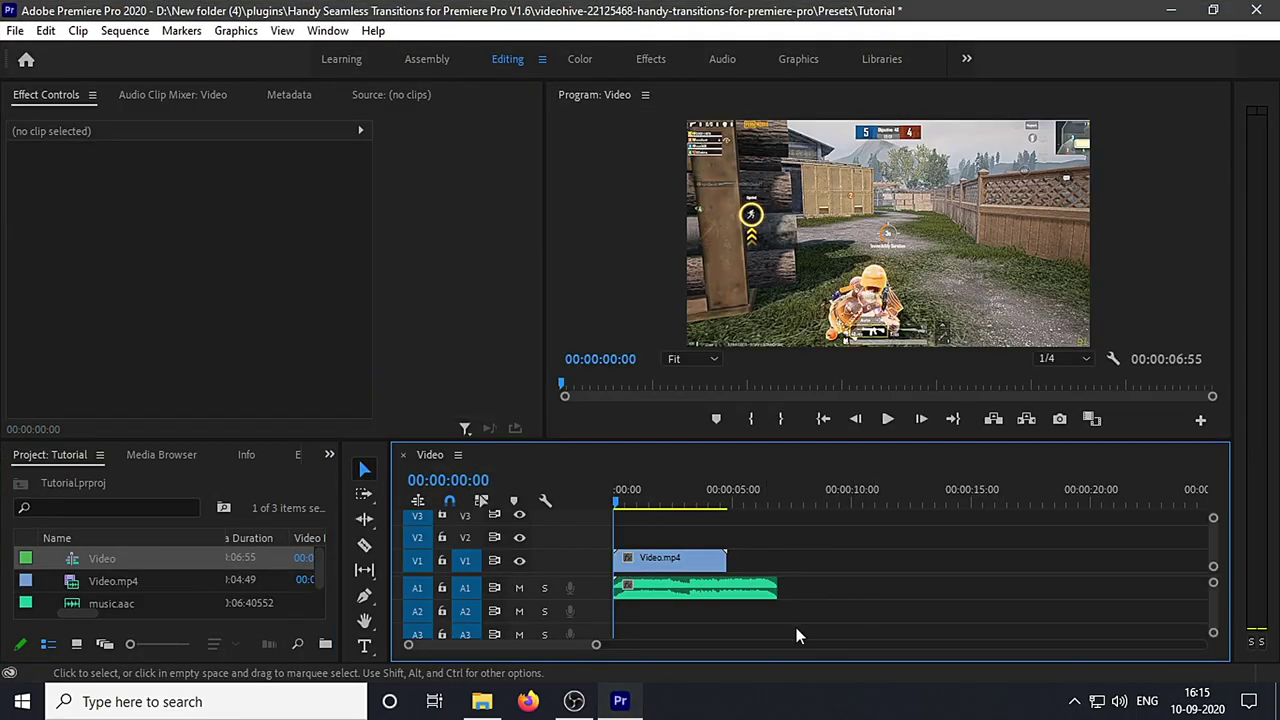
Step: Hide video track V1 and play the sequence to listen to the music alone
click(519, 560)
key(space)
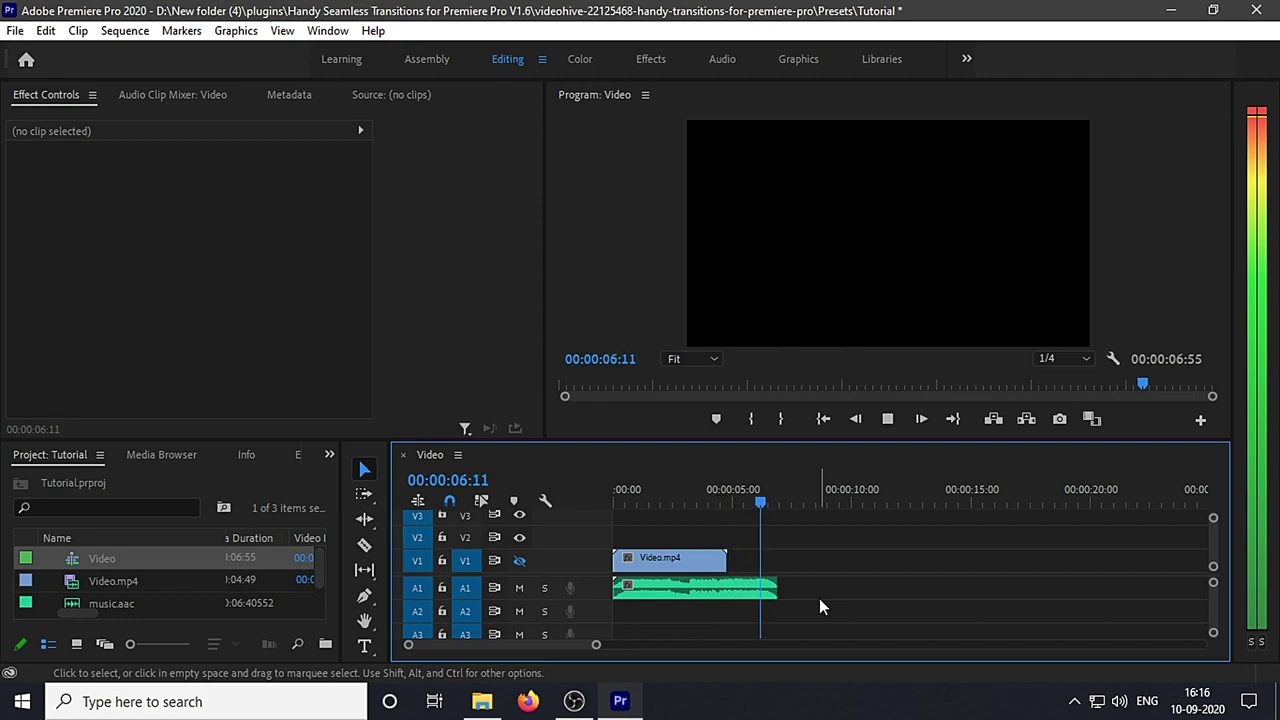
click(692, 504)
Step: Add nine markers to the music clip on its beats between about 00:00:03:15 and 00:00:04:37
scroll(704, 610, up, 5)
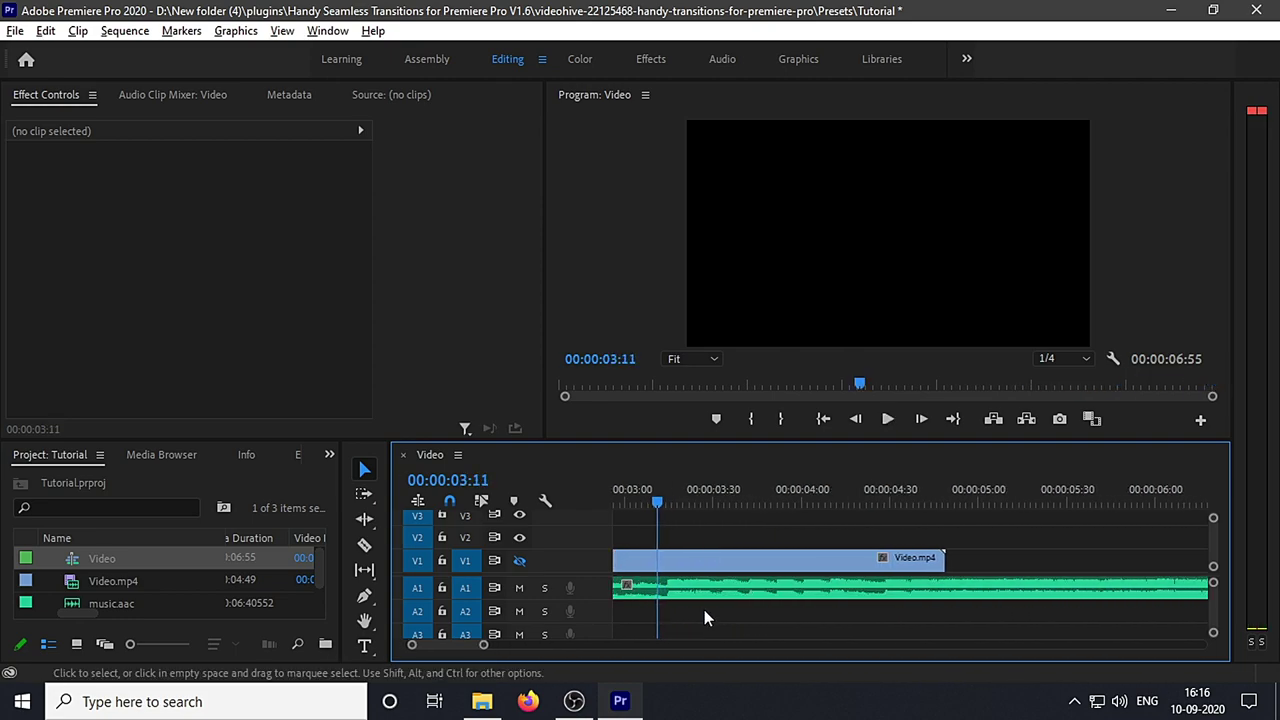
click(742, 592)
click(740, 505)
key(m)
drag(742, 506, 996, 510)
key(m)
key(m)
key(m)
key(m)
key(Right)
key(Right)
key(m)
key(Right)
key(Right)
key(Right)
key(Right)
key(Right)
key(Right)
key(Right)
key(Right)
key(Right)
key(Right)
key(Right)
key(Right)
key(Right)
key(Right)
key(Right)
key(Right)
key(Right)
key(Right)
key(m)
key(Right)
key(Right)
key(Right)
key(Right)
key(Right)
key(Right)
key(Right)
key(Right)
key(Right)
key(Right)
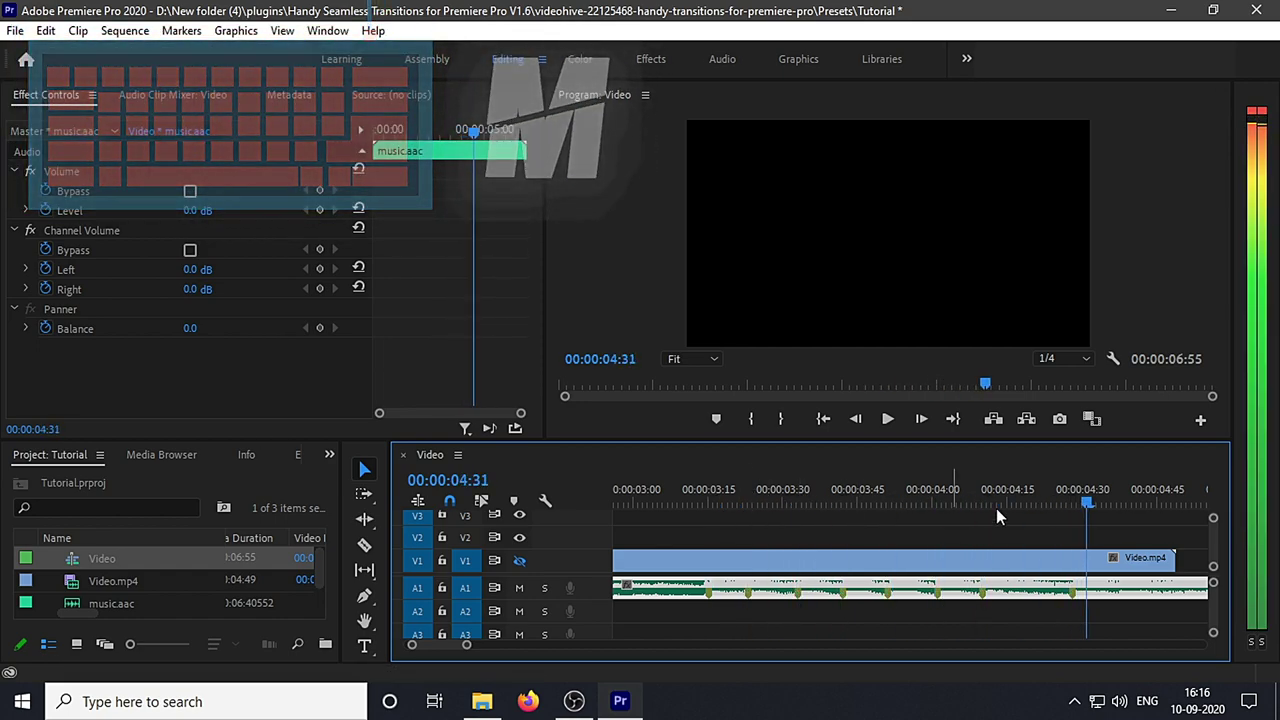
key(m)
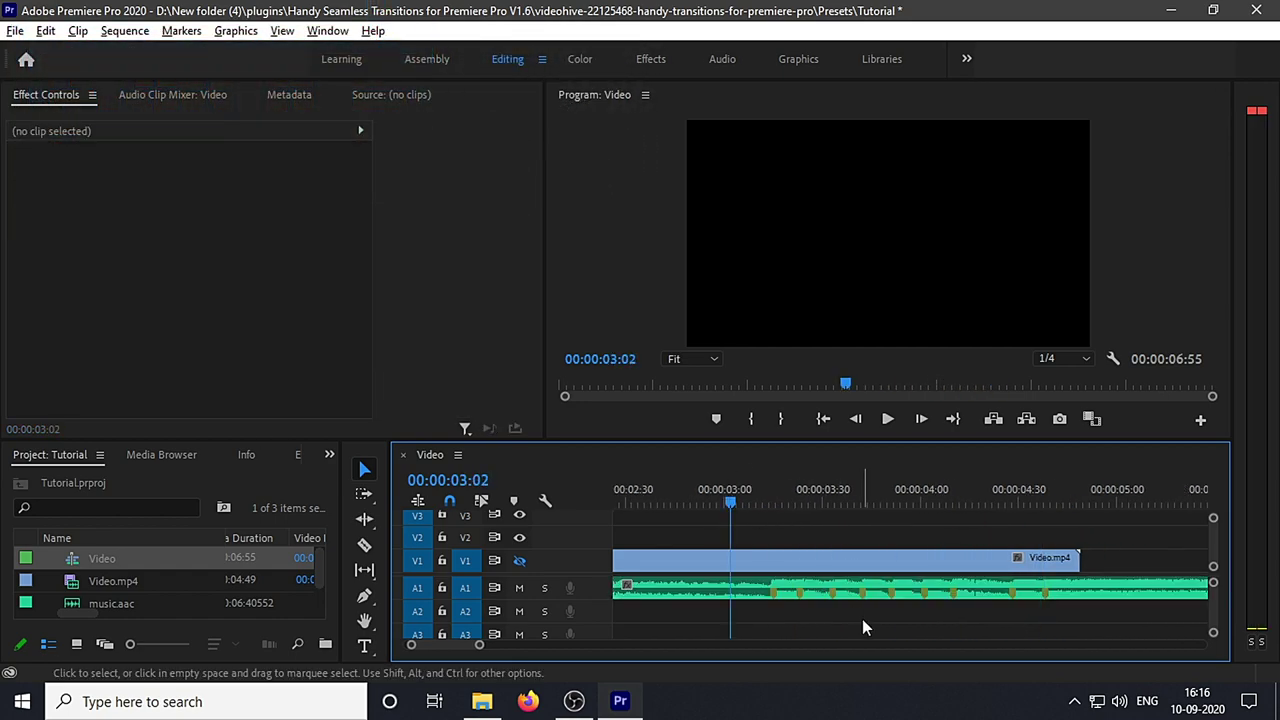
Step: Play back the marked section of the music to check the markers against the beats
scroll(862, 619, up, 2)
key(space)
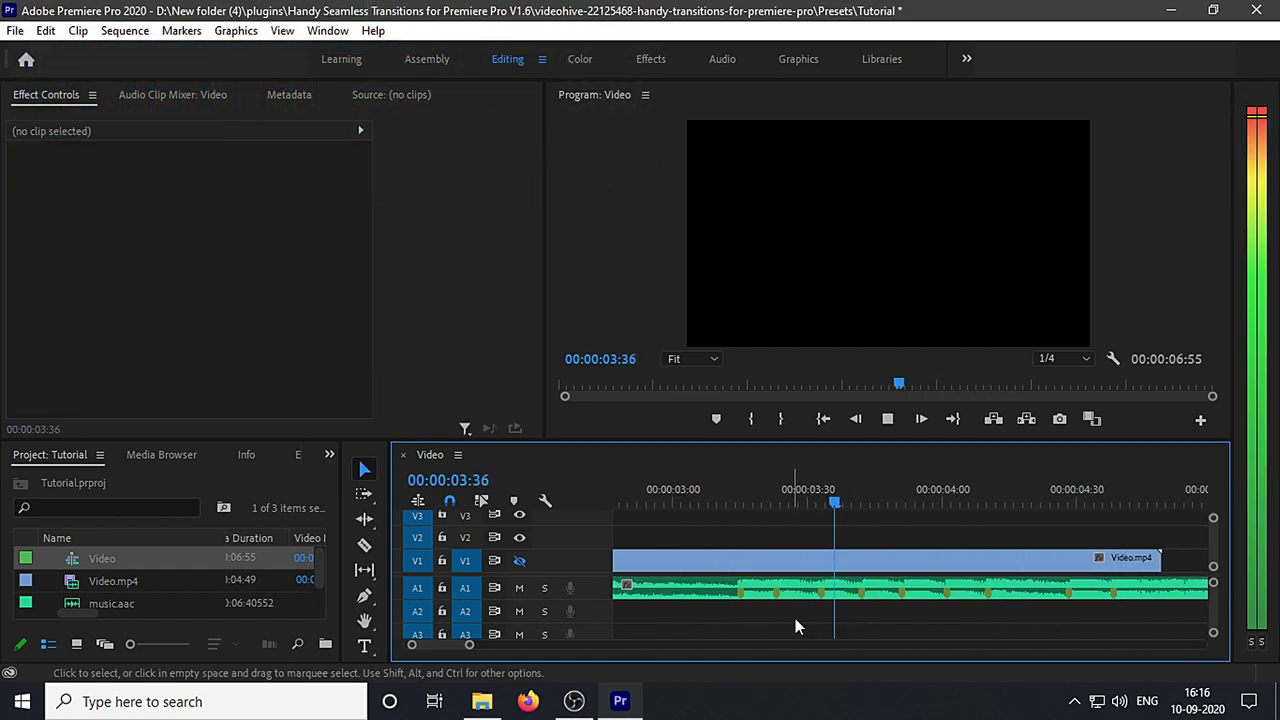
key(space)
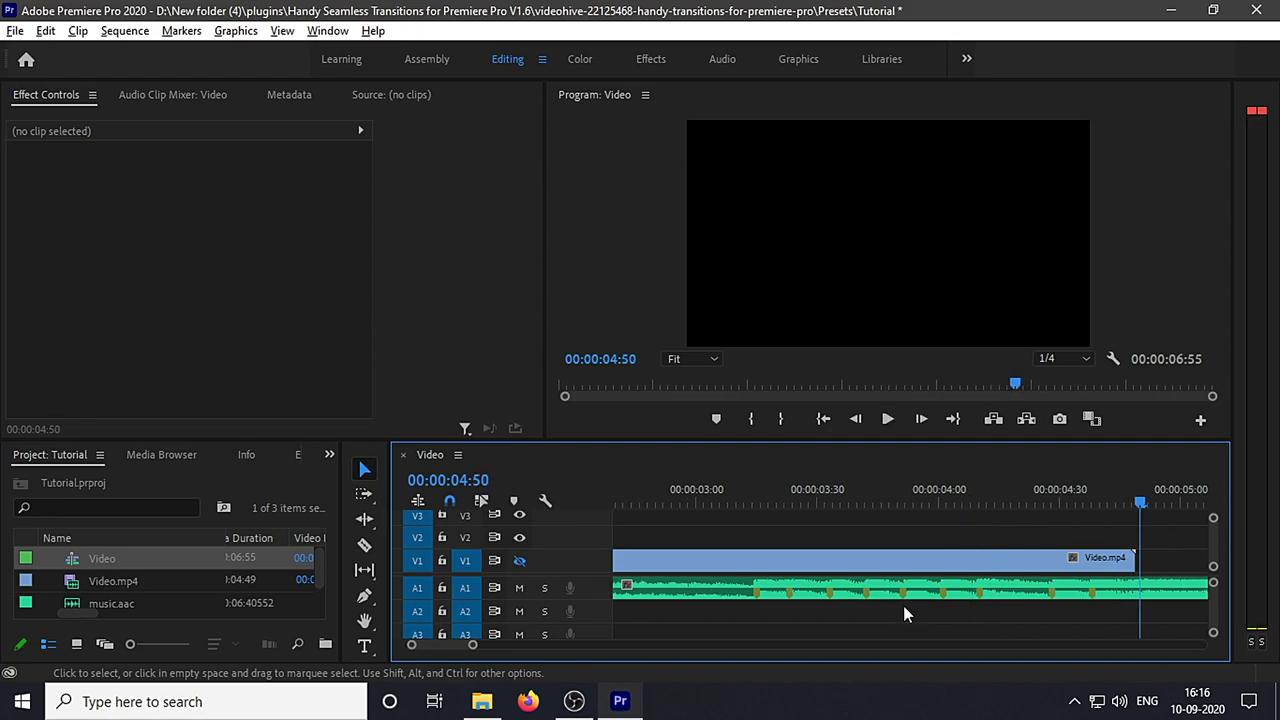
Step: Show video track V1 again and place the video clip at the start of the sequence
key(backslash)
drag(838, 561, 899, 561)
click(519, 561)
drag(752, 561, 692, 561)
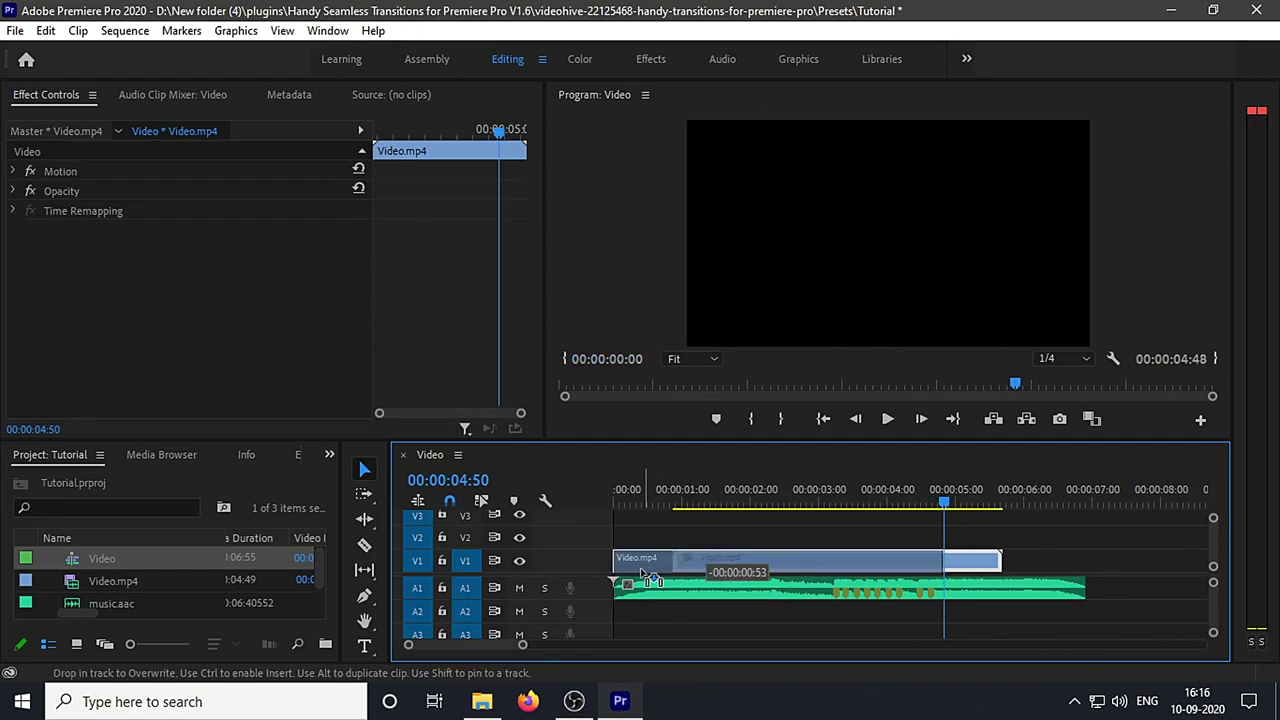
click(680, 532)
Step: Play the sequence from the start to review the video together with the music
drag(640, 501, 602, 519)
key(space)
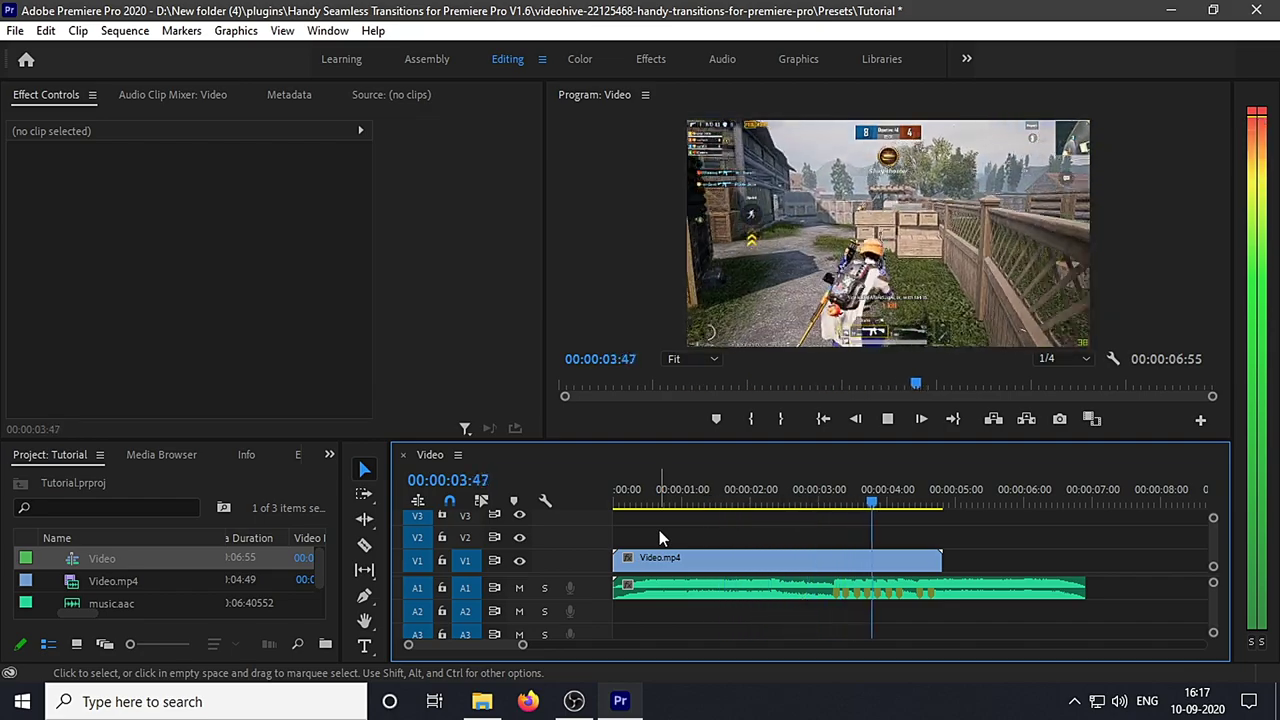
key(space)
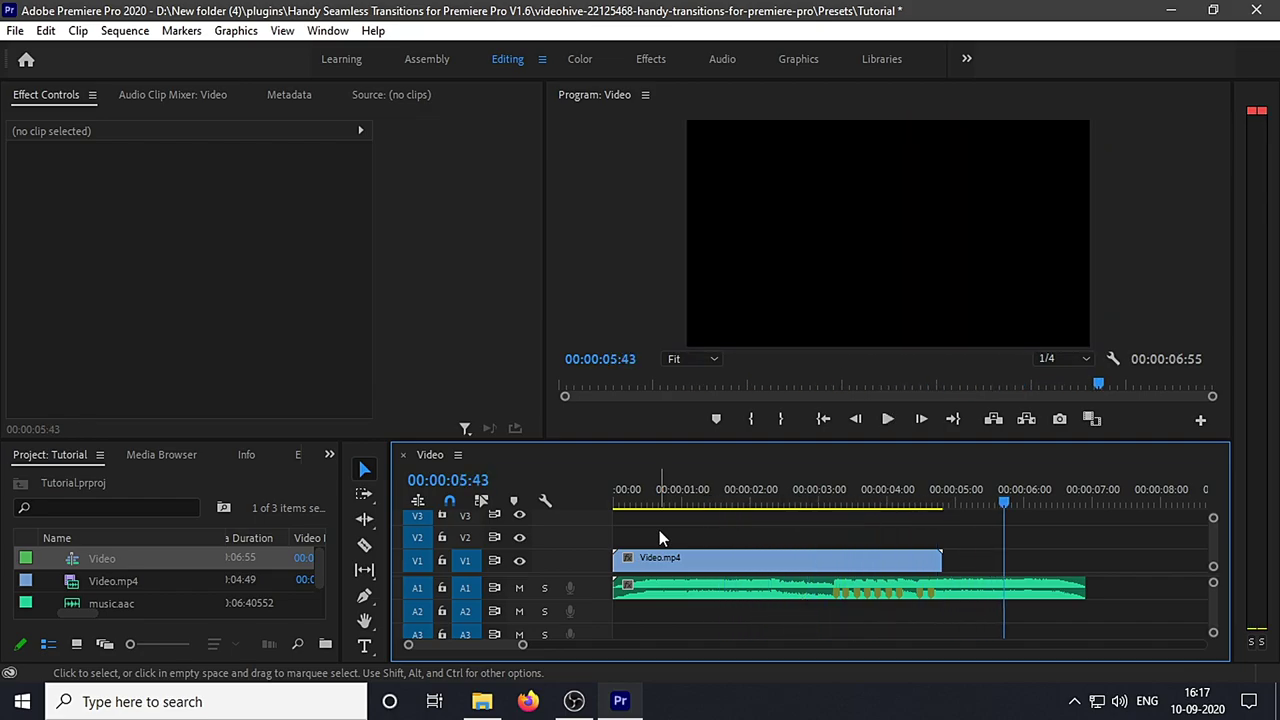
Step: Split the video clip on V1 at 00:00:01:56
drag(722, 505, 745, 508)
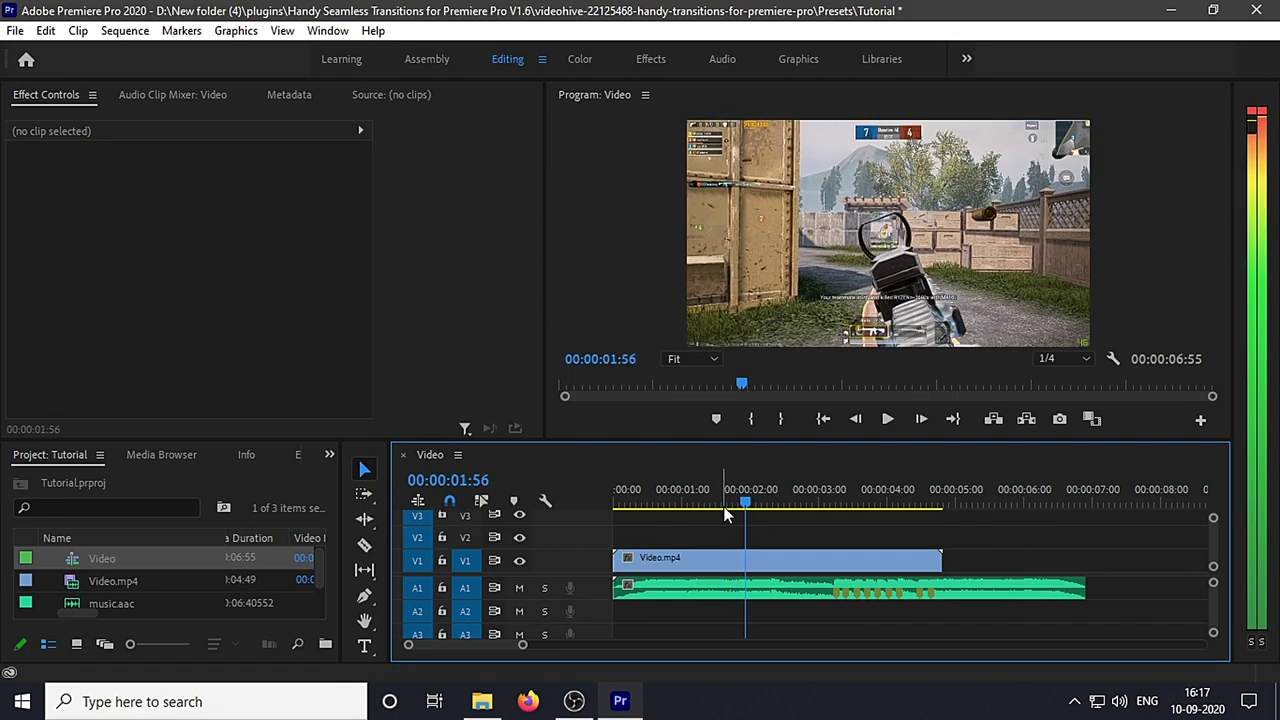
click(752, 560)
key(c)
click(750, 560)
Step: Split the second part of the video at 00:00:02:46, just after the kill
key(space)
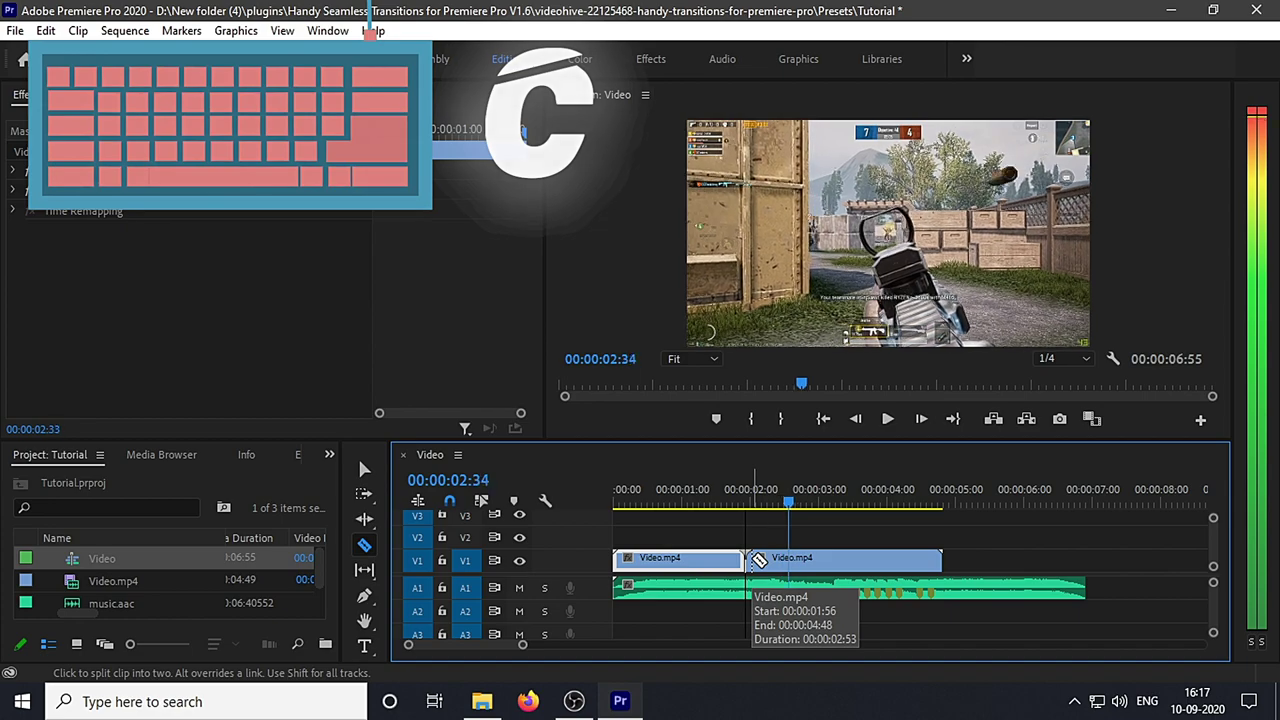
key(Left)
key(Left)
key(Left)
key(Left)
key(Left)
key(Left)
key(Left)
key(Left)
key(Left)
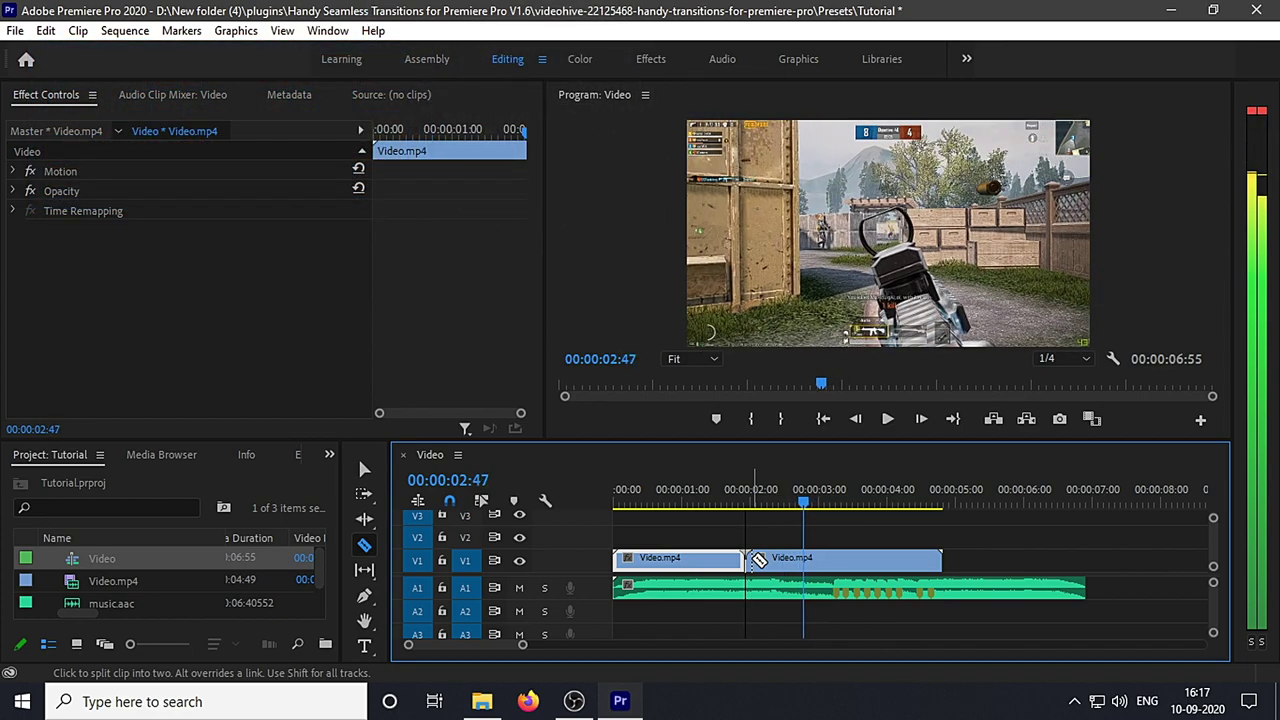
click(803, 560)
Step: Align the first clip's end with the first beat marker and the last clip's start with the last marker, and attach the middle clip to the first
key(v)
drag(842, 559, 970, 562)
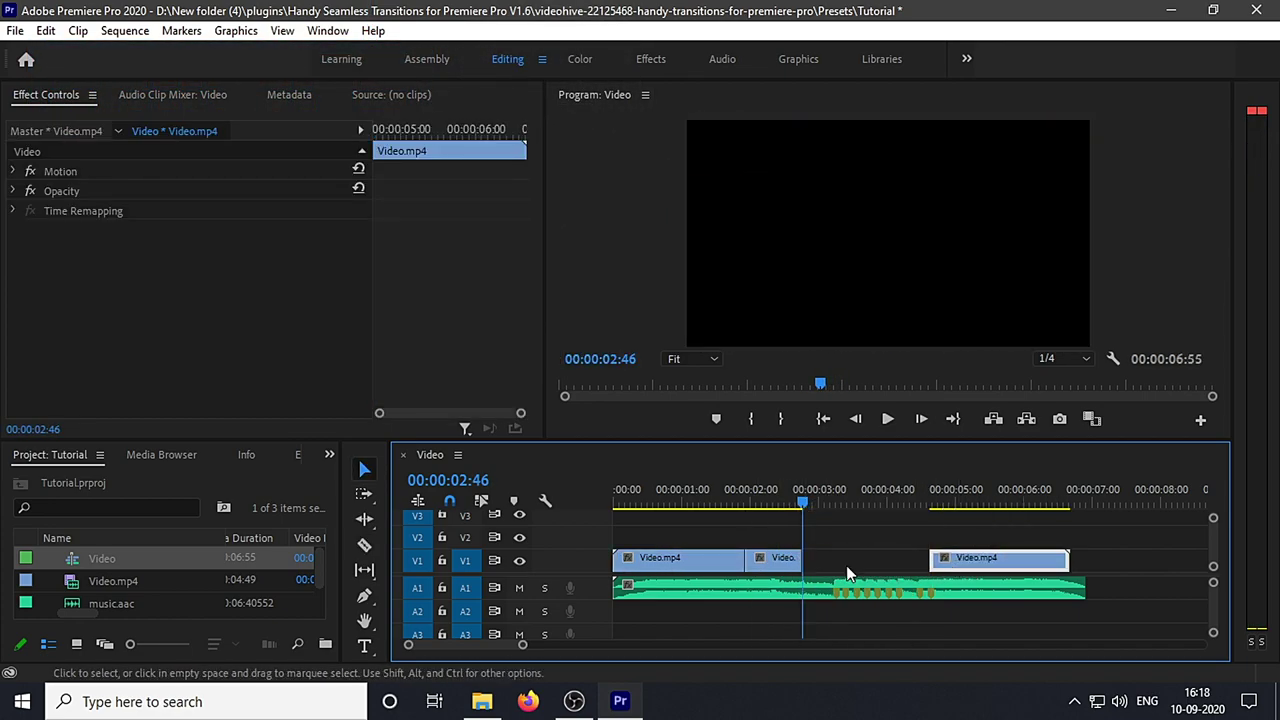
drag(761, 561, 872, 561)
drag(687, 560, 778, 561)
click(924, 570)
scroll(882, 579, up, 5)
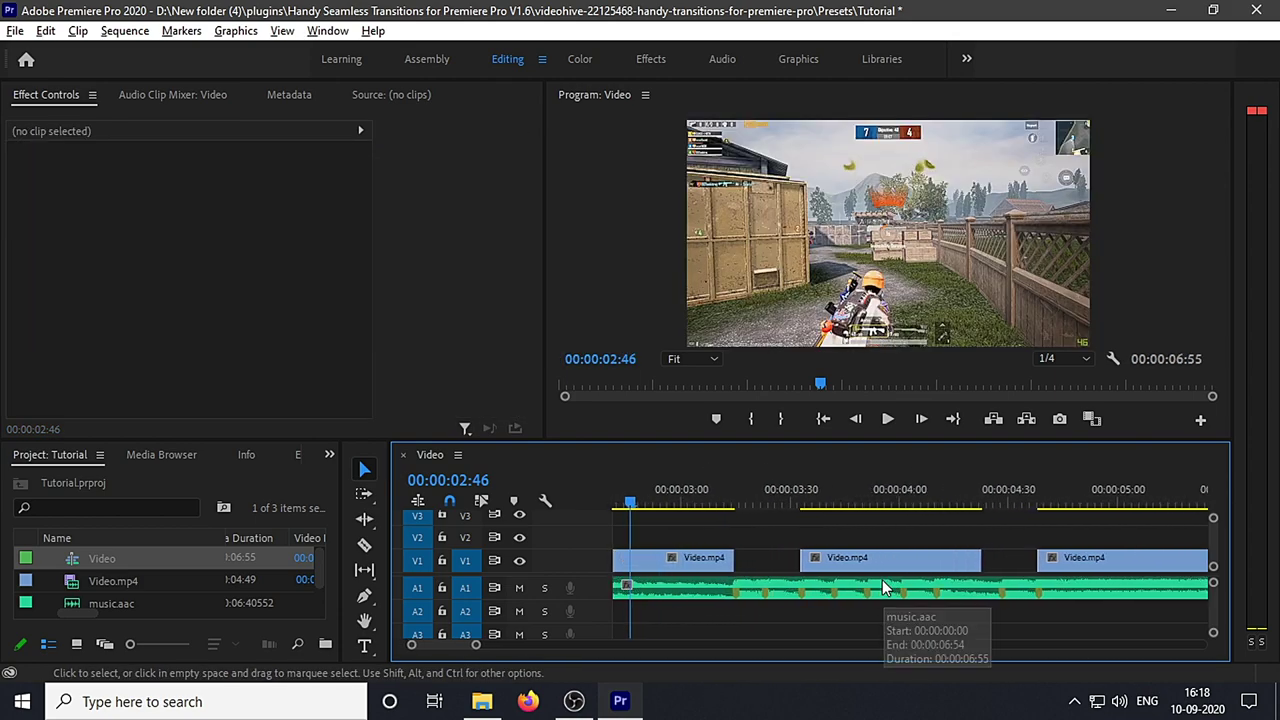
drag(898, 561, 806, 580)
Step: Rate stretch the middle clip to 60.24% speed so it fills the gap up to the last clip
key(r)
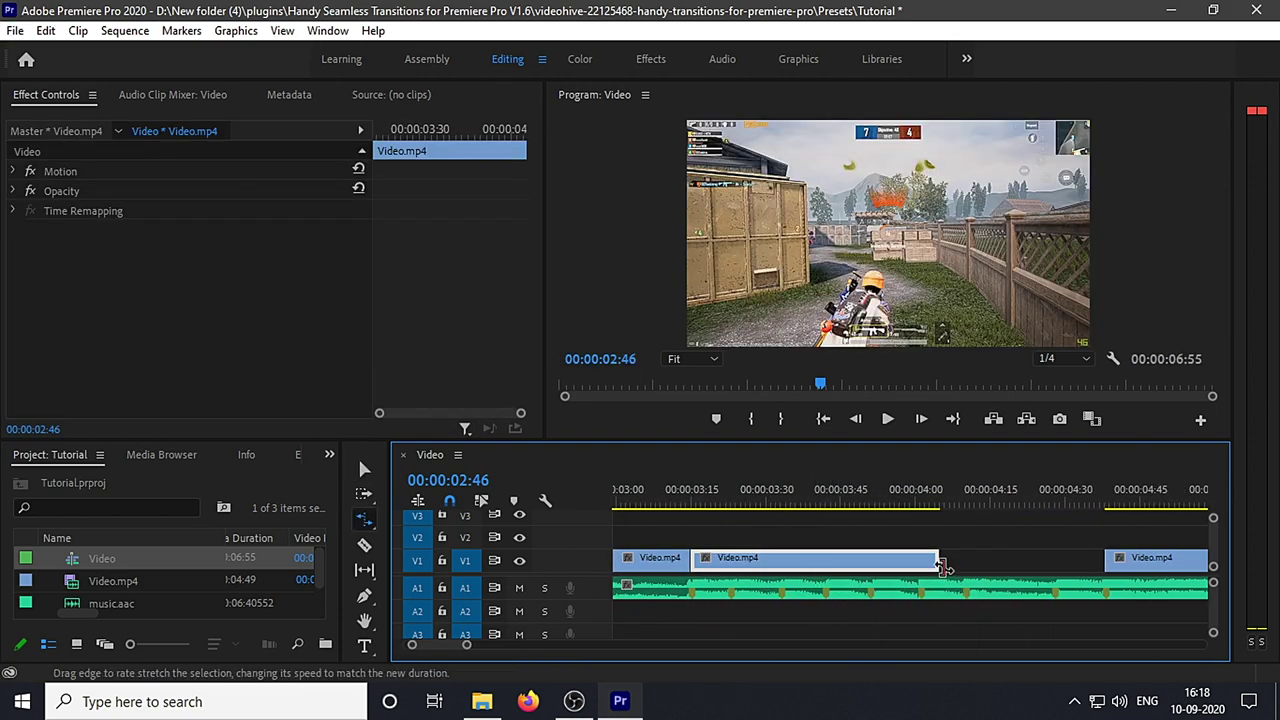
key(v)
key(r)
drag(937, 557, 1097, 561)
key(v)
Step: Set the time interpolation of the slowed middle clip to Optical Flow
drag(677, 502, 667, 569)
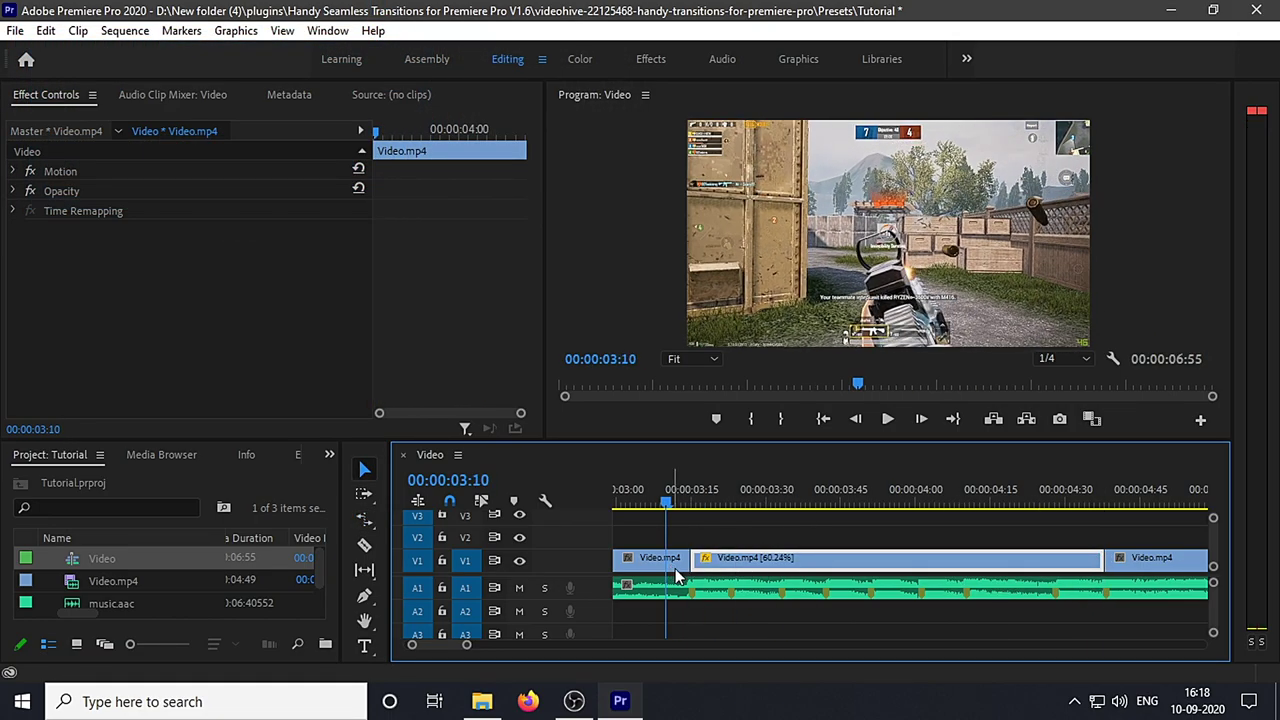
right_click(768, 558)
mouse_move(866, 668)
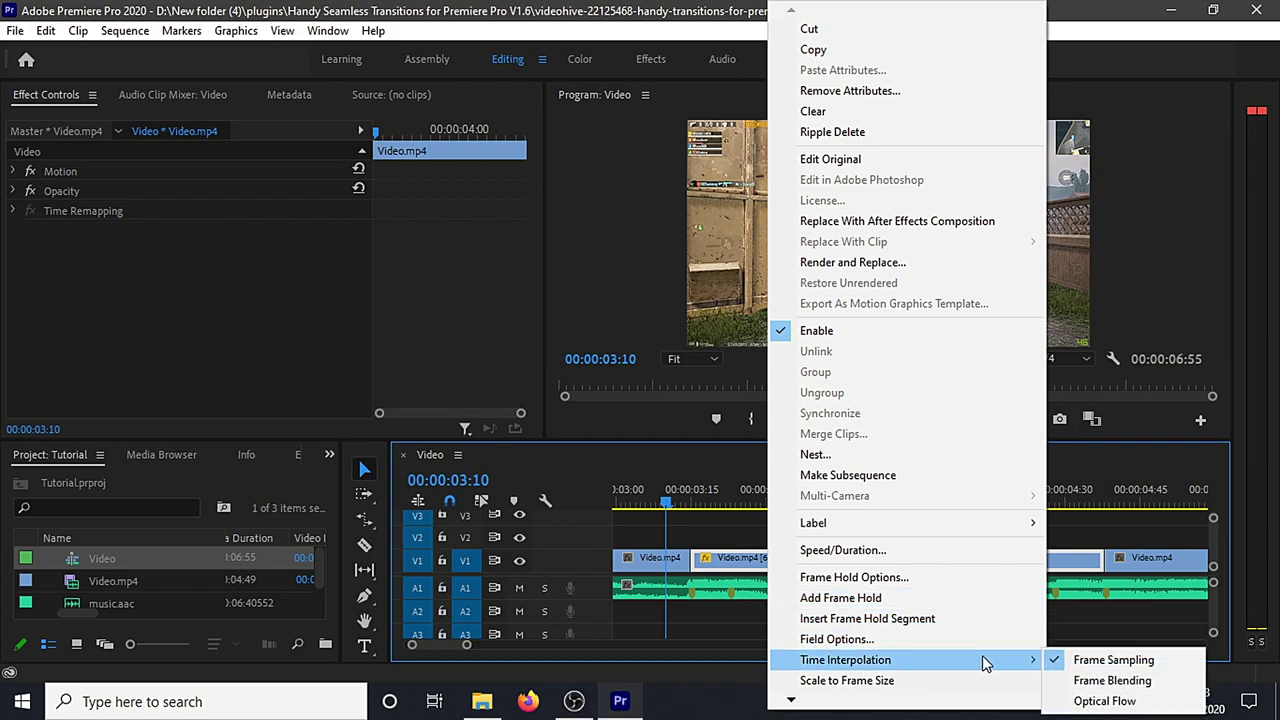
click(1100, 698)
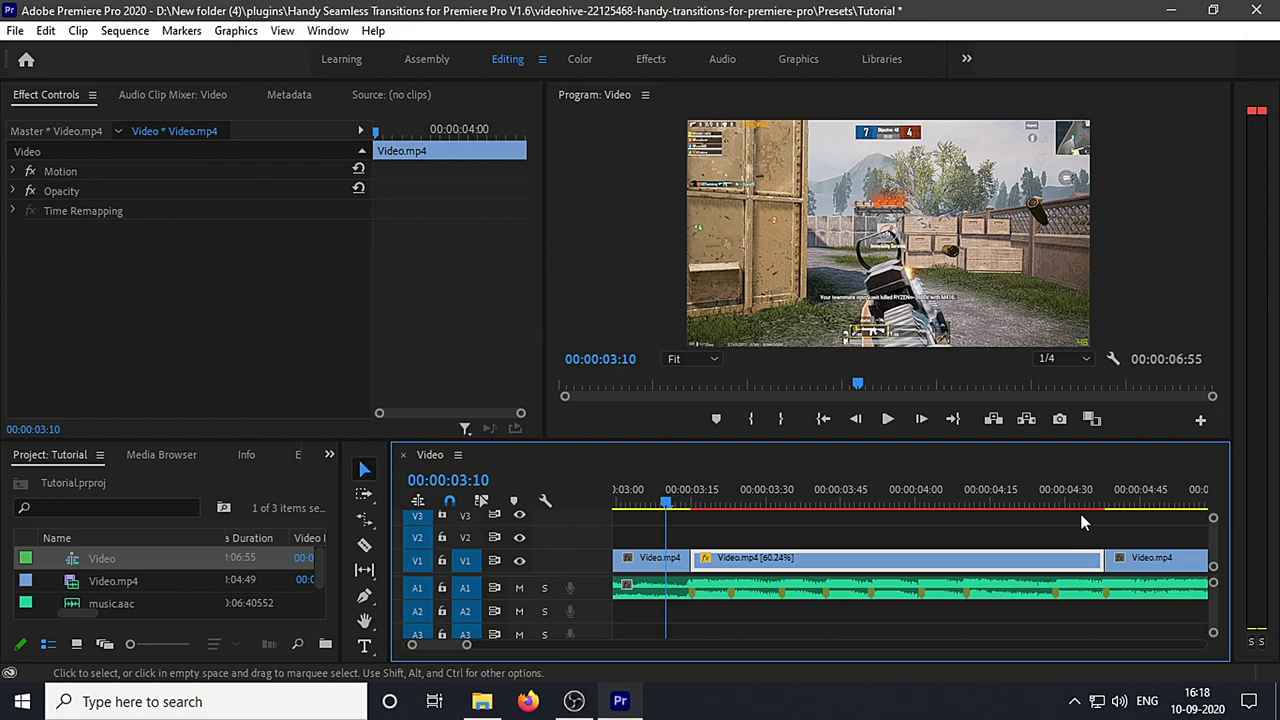
Step: Cut out and delete the section of the slowed clip between about 00:00:03:28 and 00:00:03:56
drag(706, 492, 787, 494)
scroll(761, 545, up, 2)
key(c)
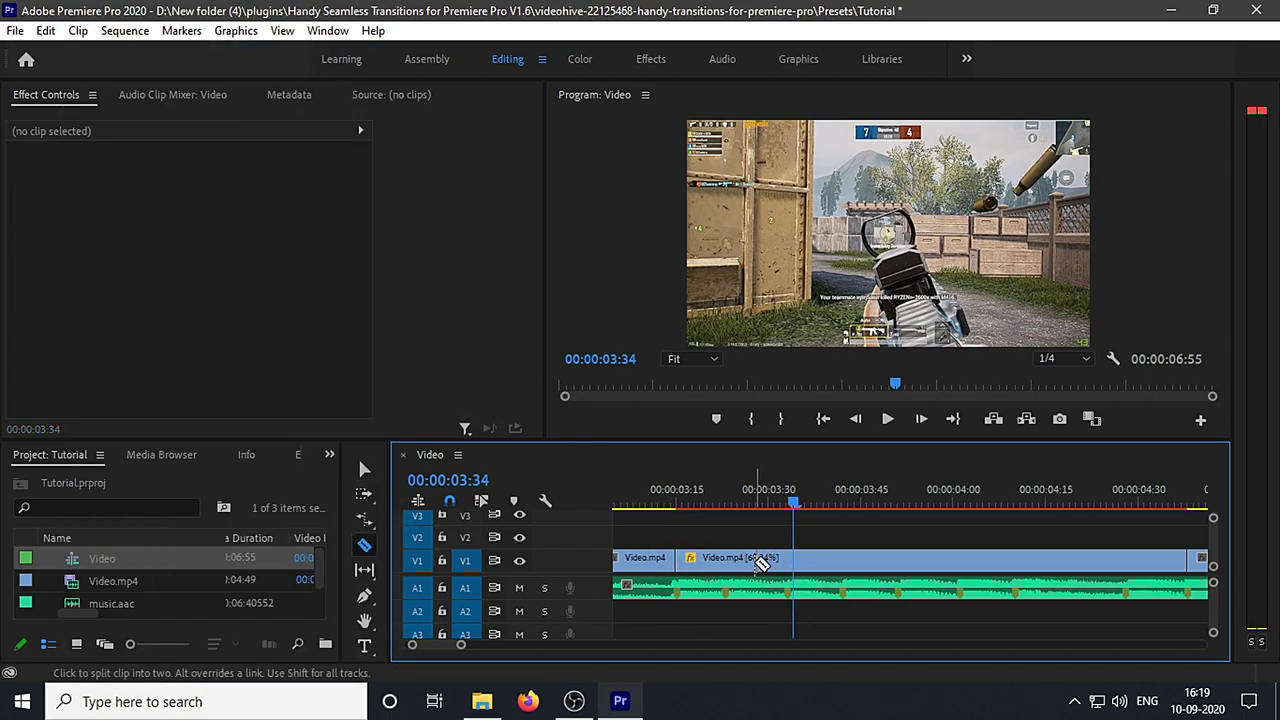
click(757, 560)
key(v)
scroll(752, 572, down, 2)
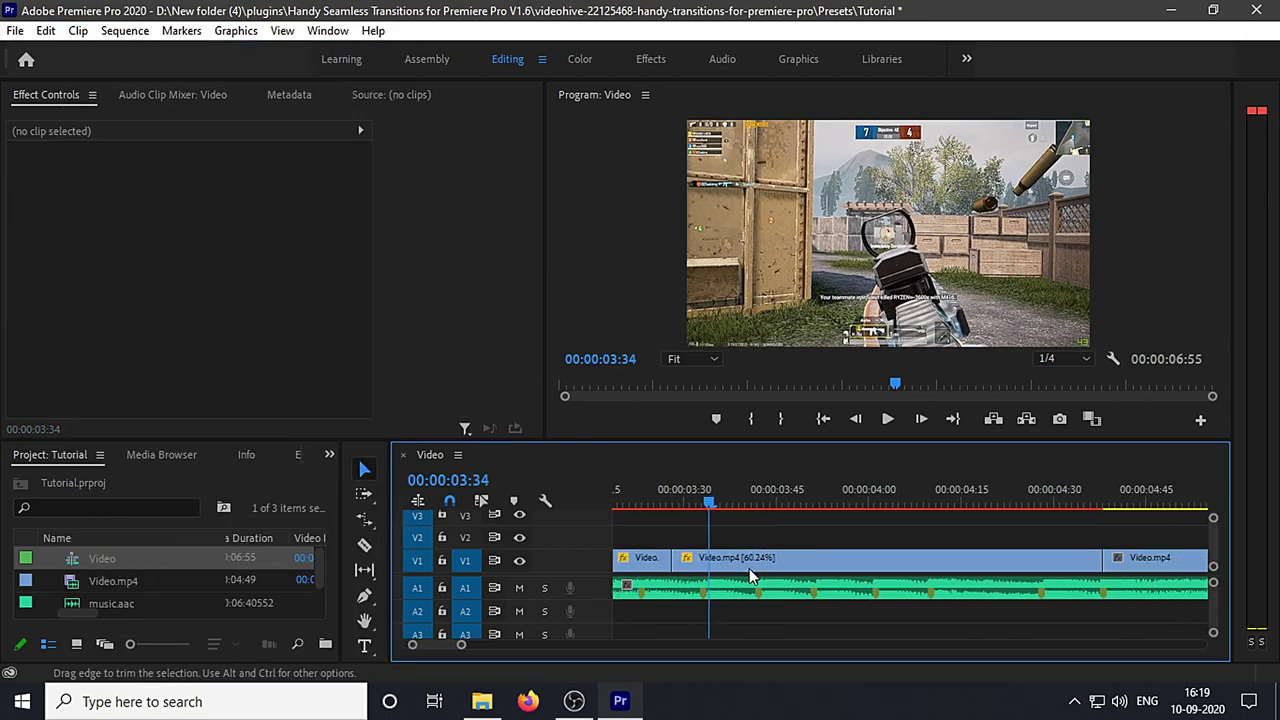
click(847, 560)
key(v)
click(817, 561)
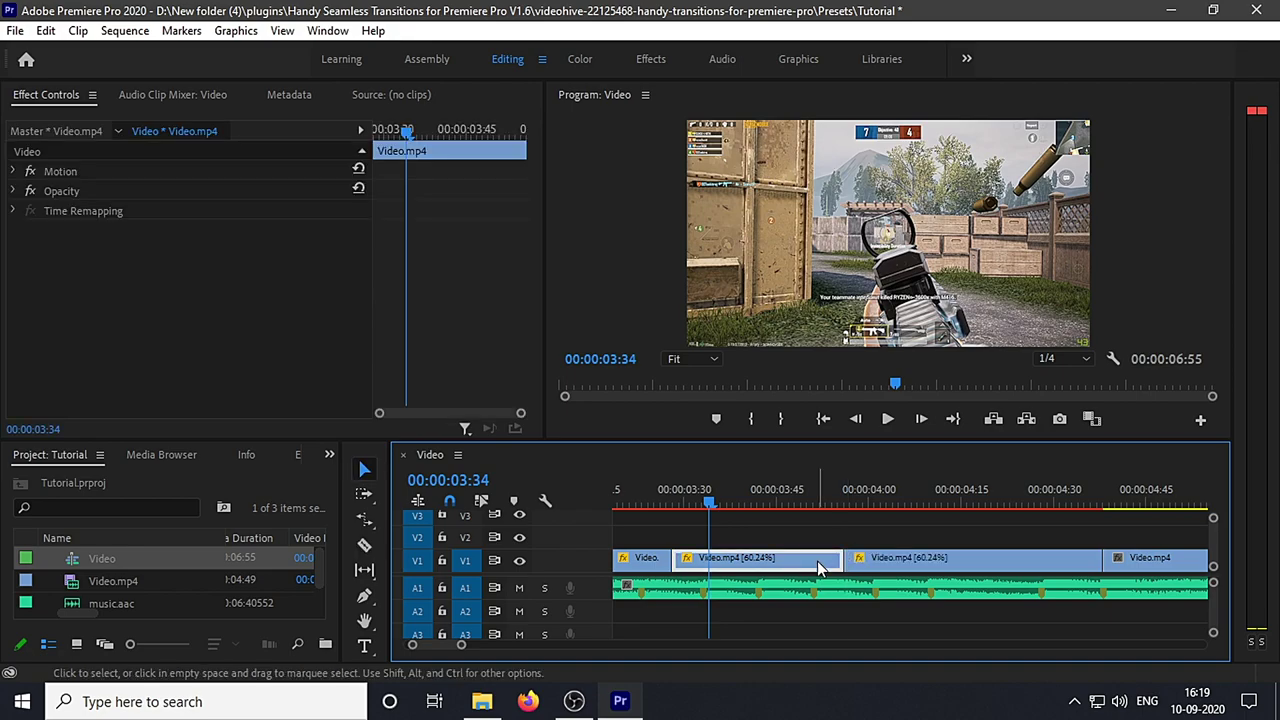
key(Delete)
Step: Rate stretch the two slowed pieces to 29% and 45.18% speed so they meet at the beat marker near 00:00:03:41
key(r)
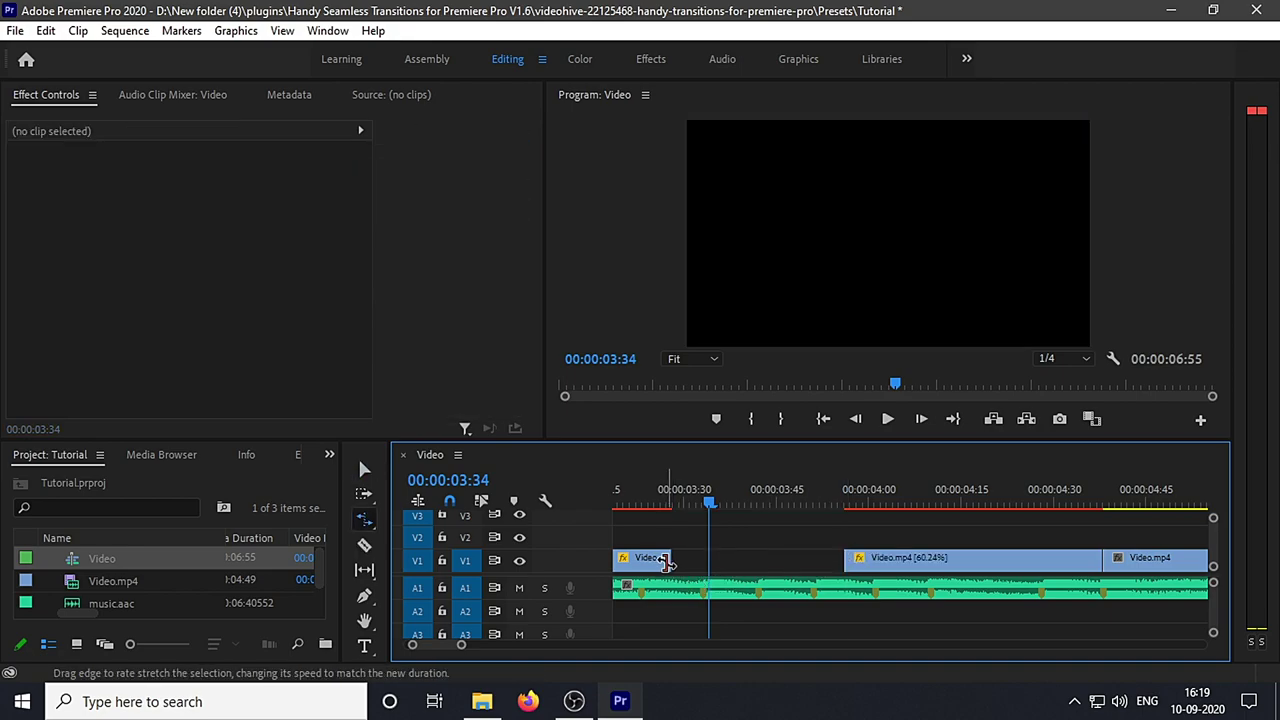
drag(667, 562, 698, 562)
drag(846, 562, 757, 564)
scroll(768, 580, up, 1)
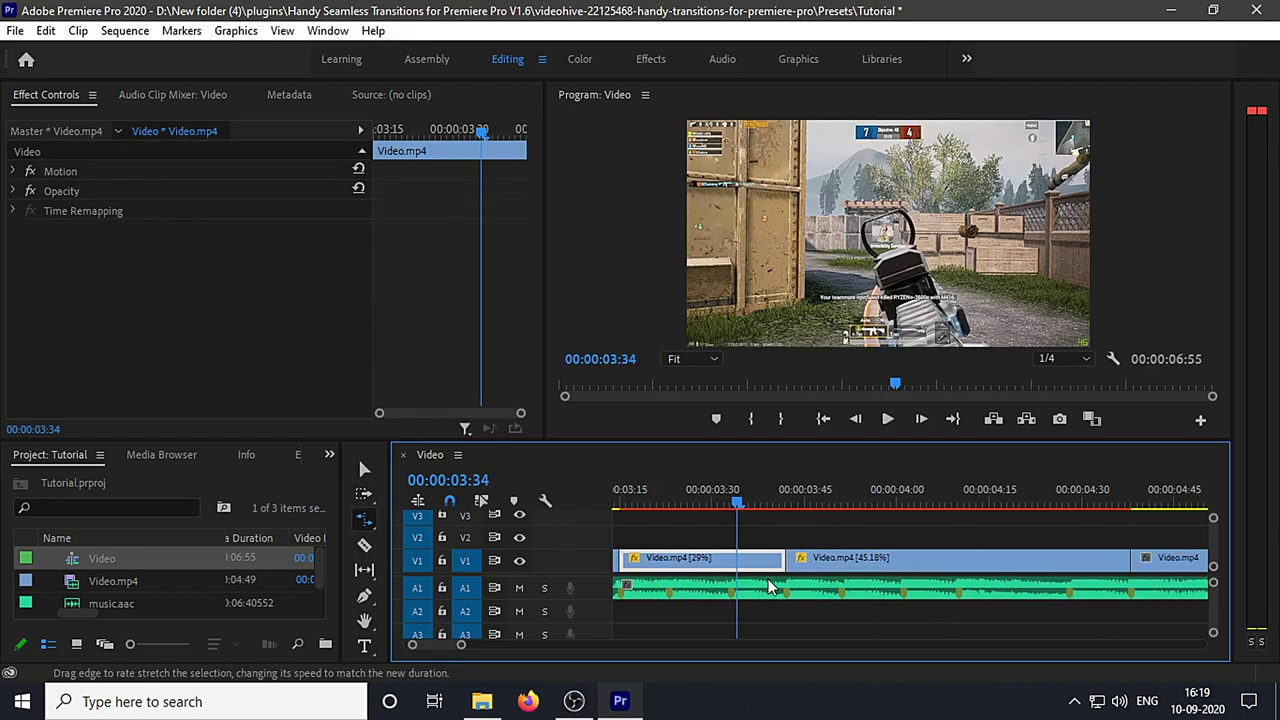
Step: Delete a middle section of the second slowed piece and rate stretch its remaining parts to 20.98% and 35.5% speed, closing the gap
scroll(768, 580, down, 1)
key(c)
click(782, 563)
click(912, 563)
key(v)
click(888, 564)
key(Delete)
key(r)
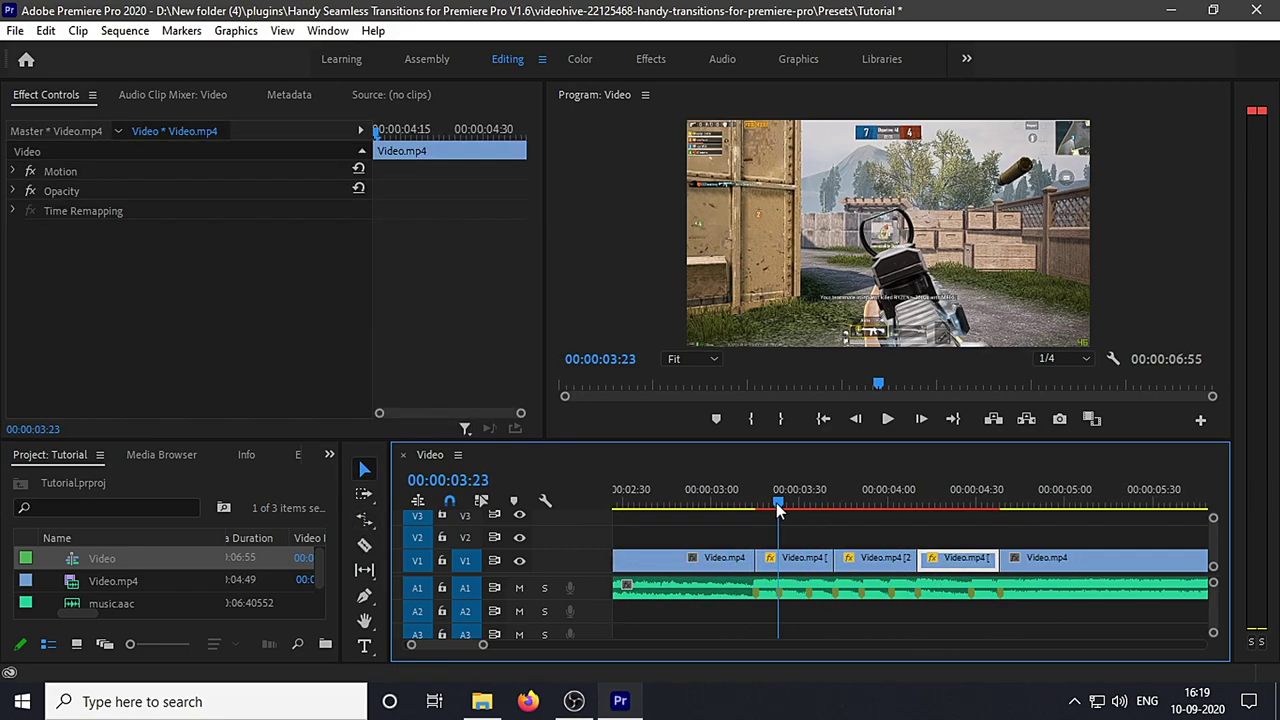
Step: Render the slowed section and play it back to check the cuts against the music
drag(779, 507, 741, 507)
key(Return)
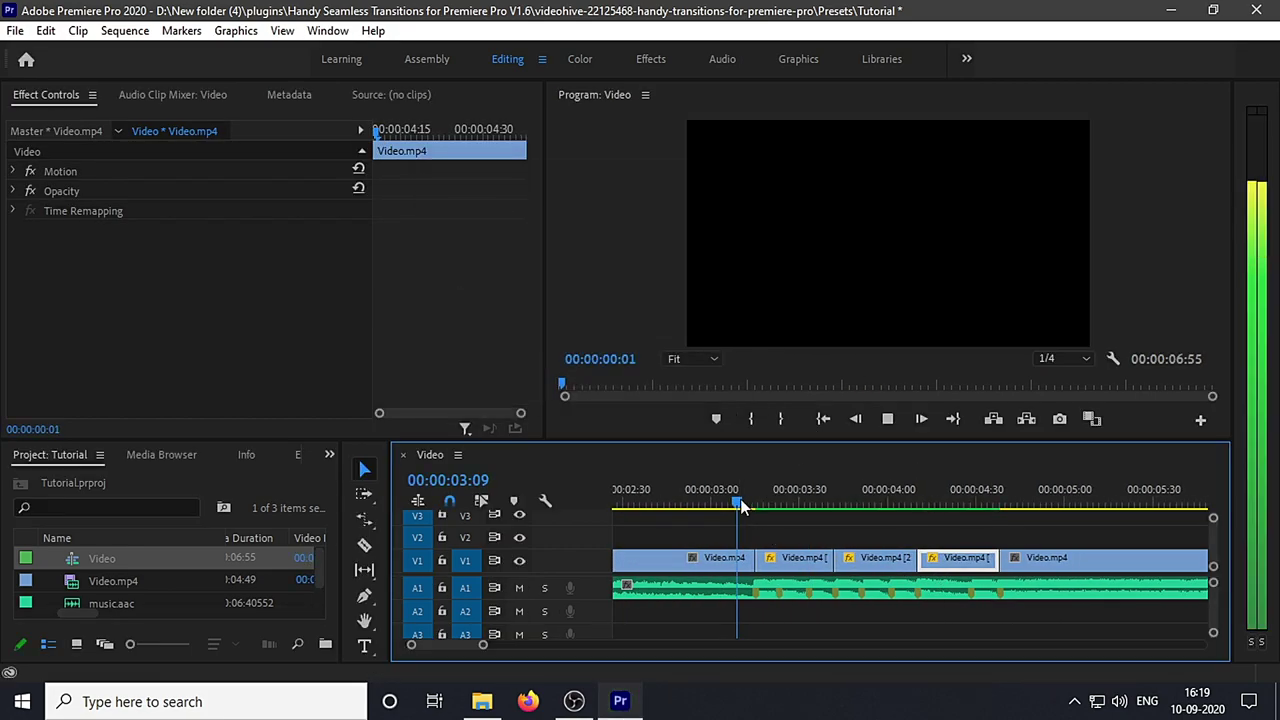
key(space)
key(space)
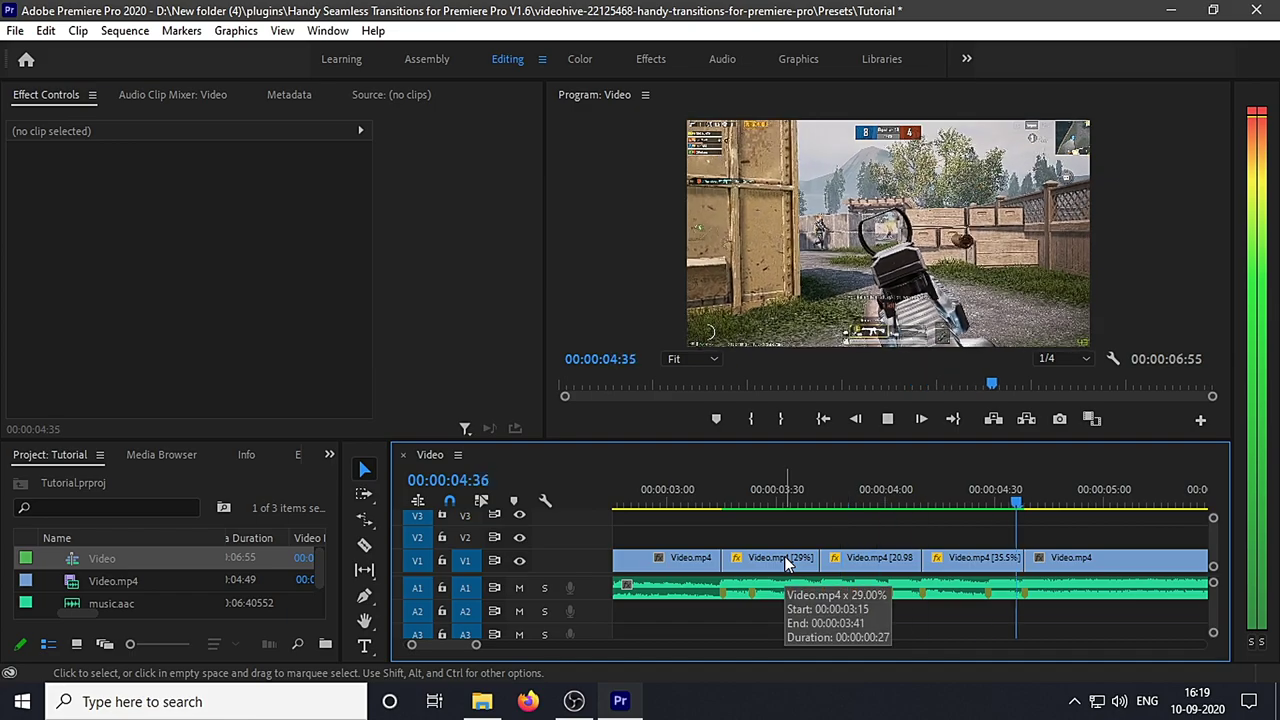
click(820, 500)
Step: Create an adjustment layer and place it on V2 from about 00:00:03:11 to 00:00:03:19, centred over the cut at the first beat marker
drag(820, 500, 714, 505)
click(49, 576)
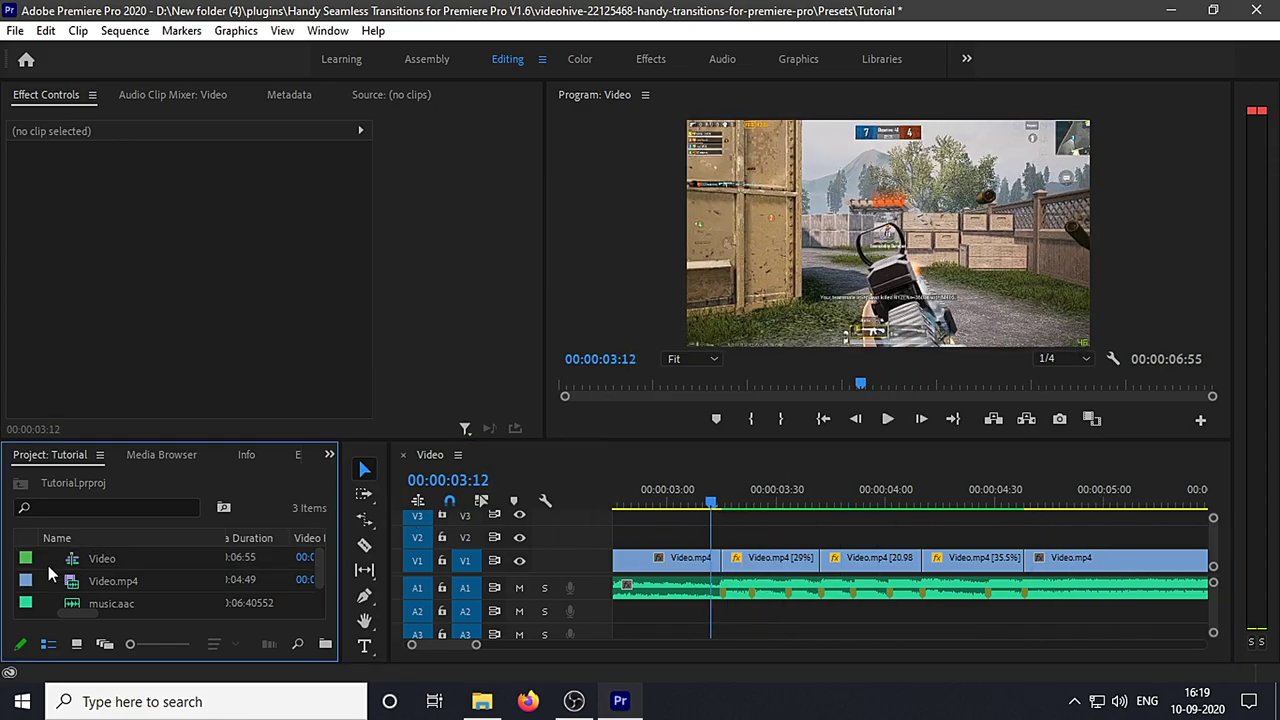
right_click(49, 560)
mouse_move(200, 281)
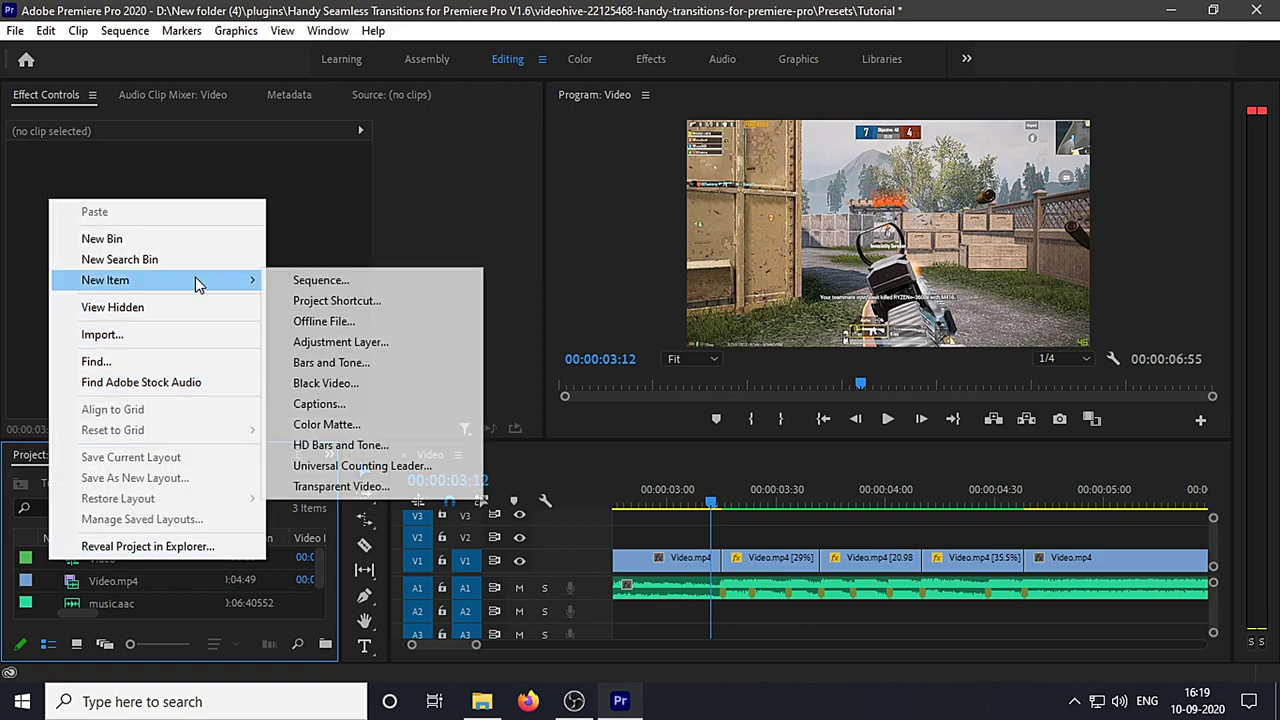
click(392, 346)
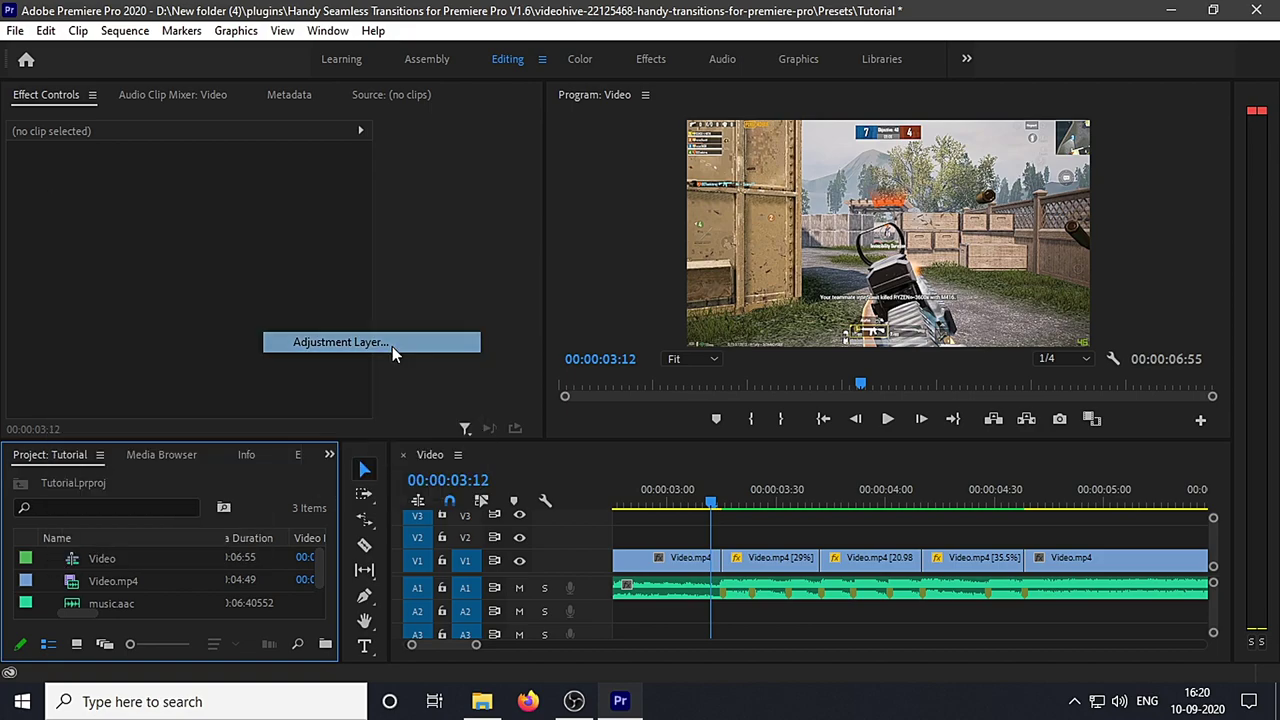
drag(110, 558, 759, 563)
scroll(759, 563, up, 1)
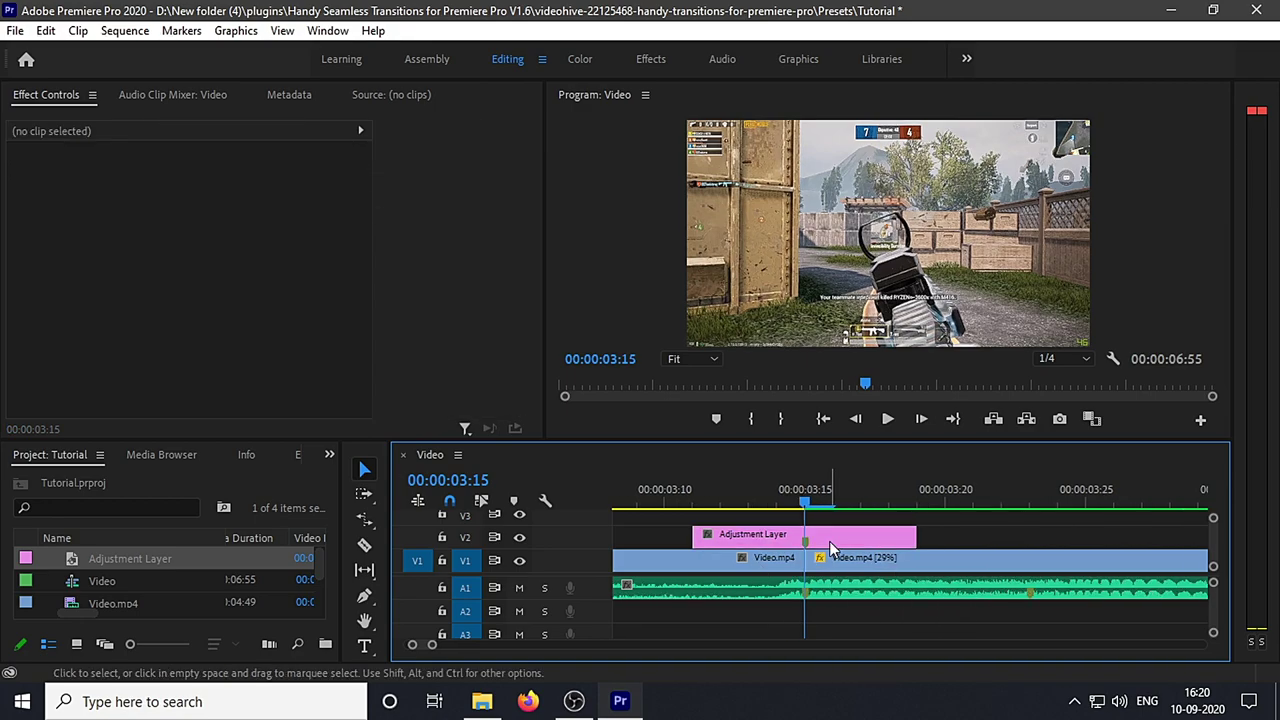
Step: Apply the Transform video effect to the adjustment layer on V2
click(829, 541)
scroll(140, 455, down, 3)
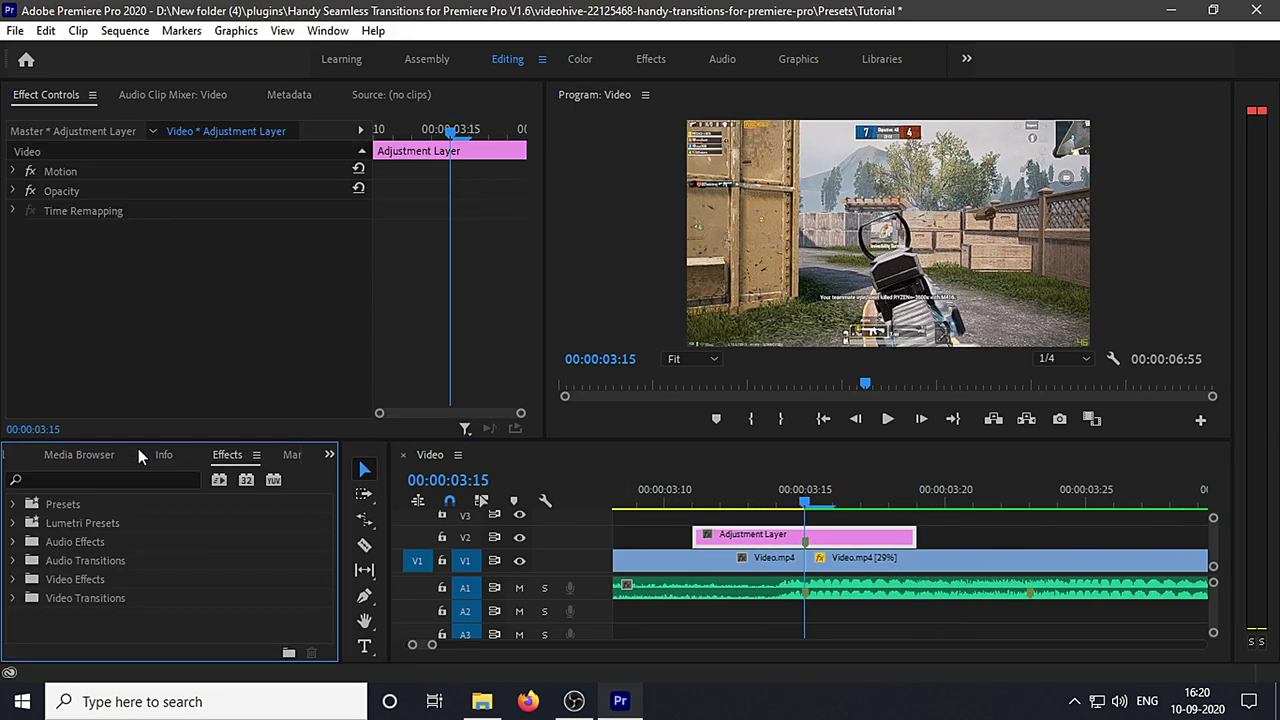
click(99, 476)
text(transform)
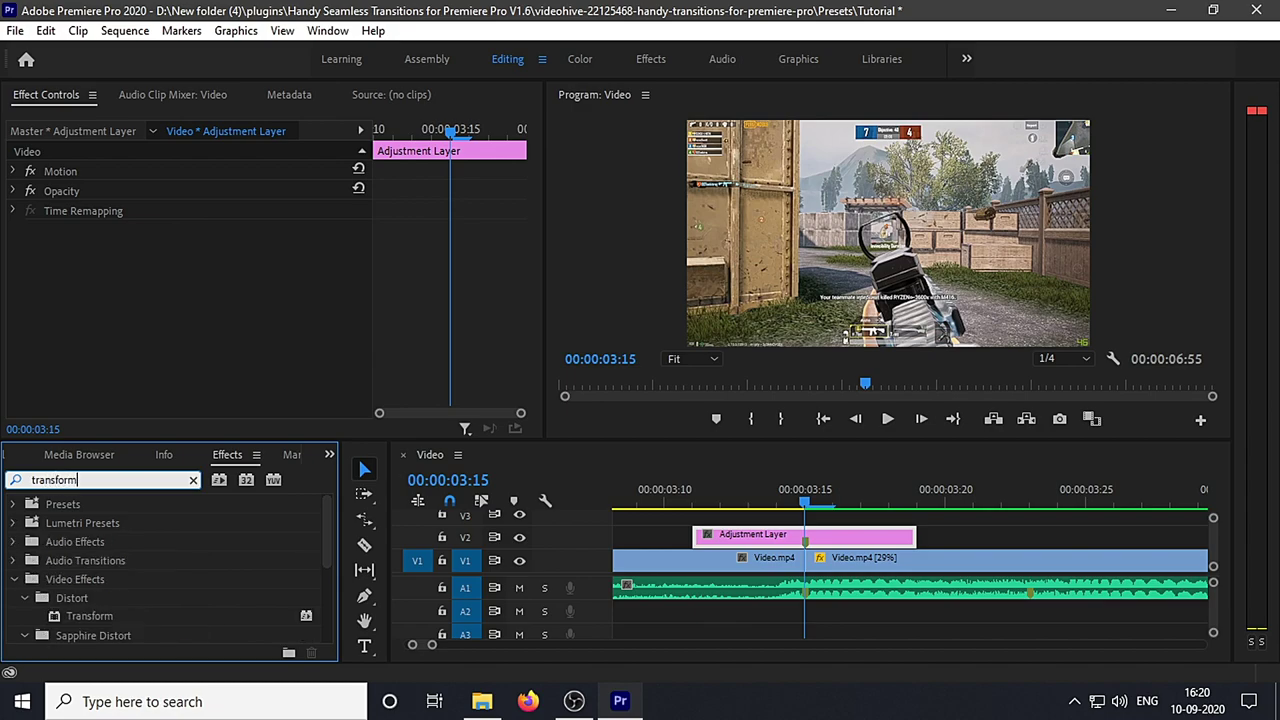
drag(89, 616, 708, 535)
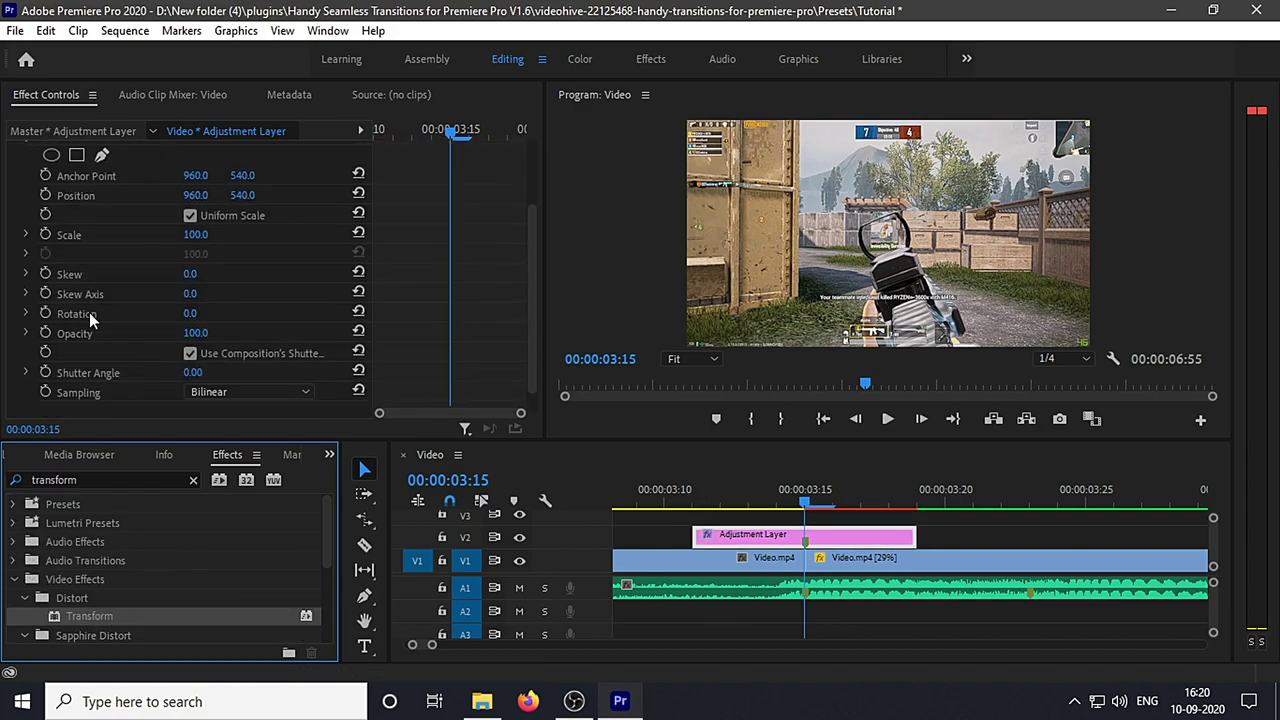
Step: Enable Transform Position and Scale keyframes at 00:00:03:15 with Scale at 110, and keyframe Scale at the layer's start and at 100 at its end
click(44, 207)
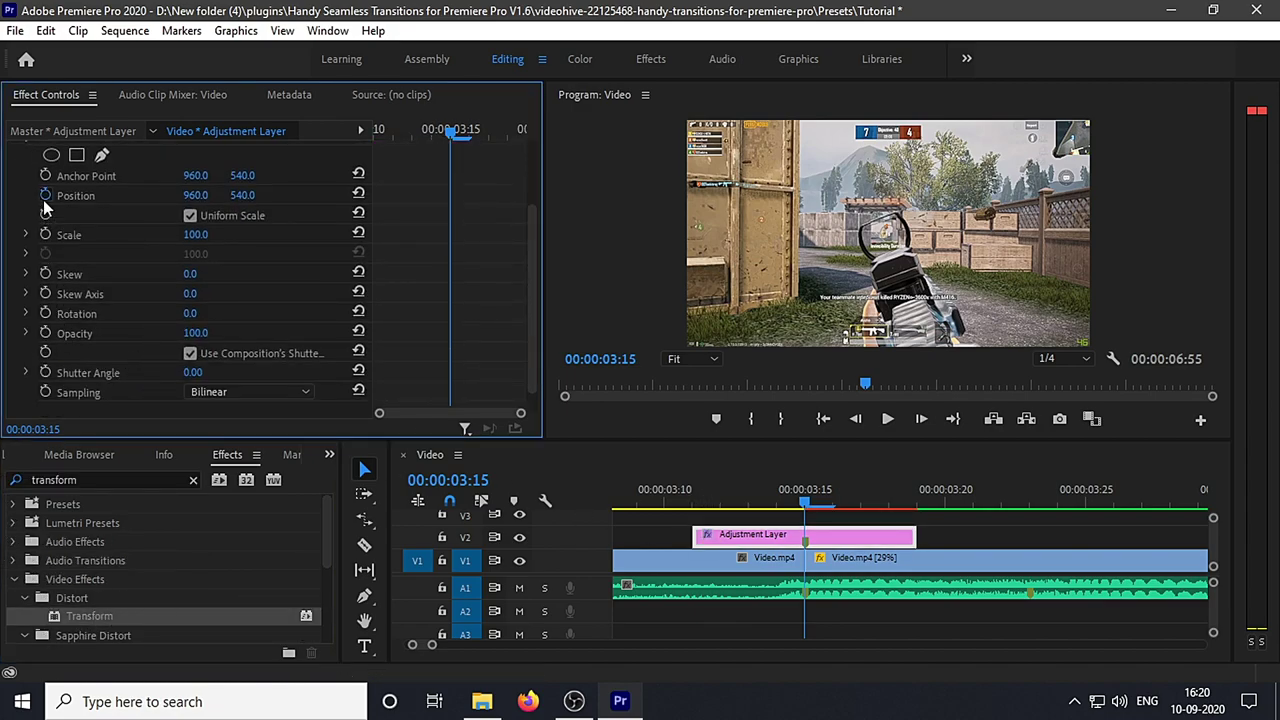
click(46, 235)
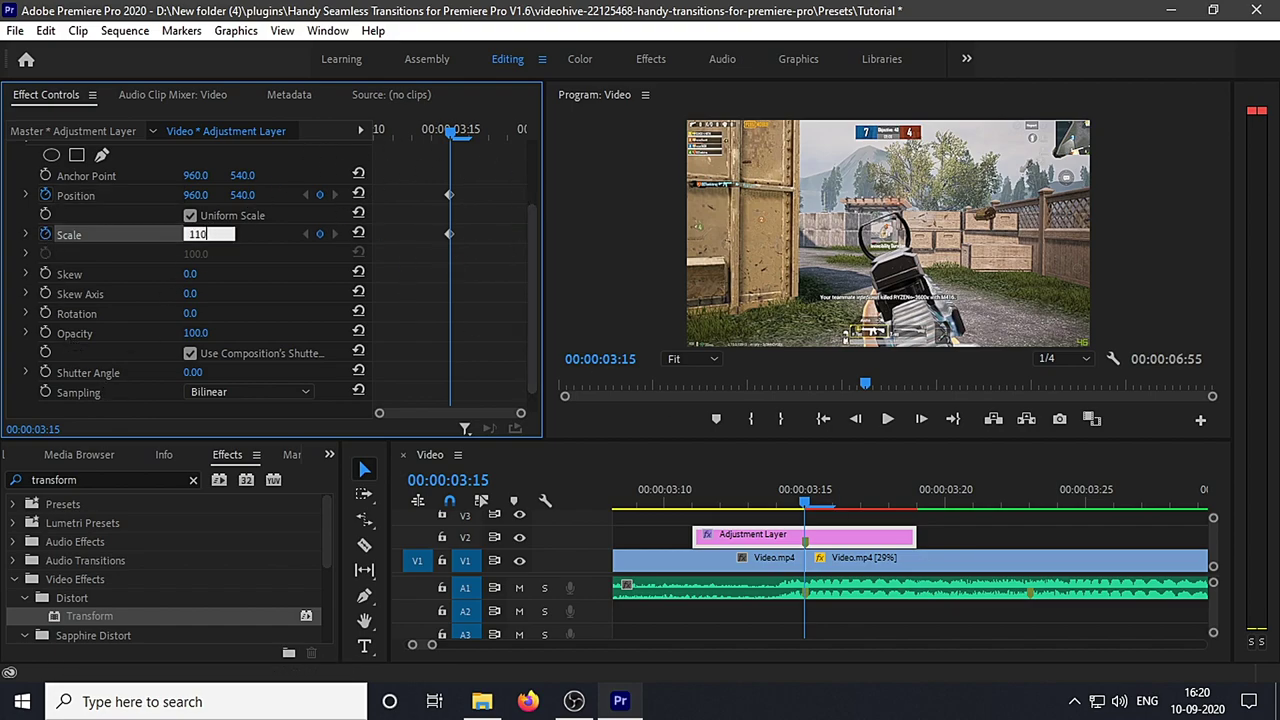
key(Return)
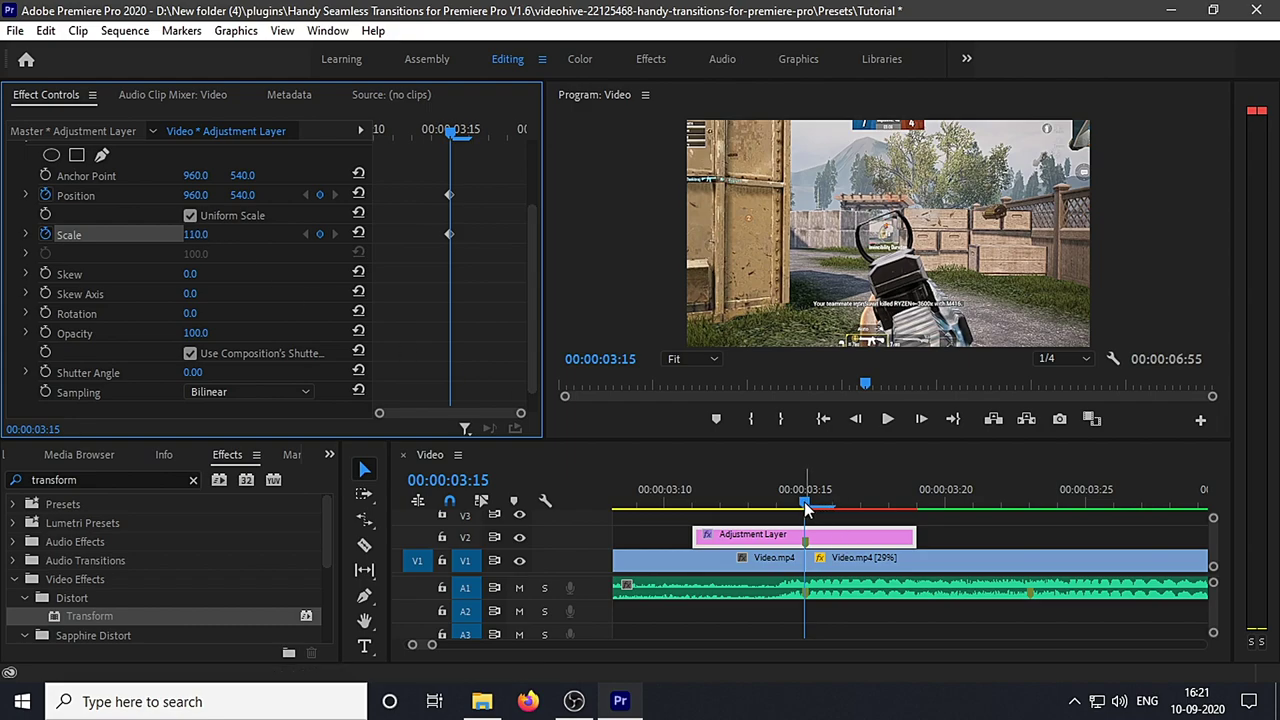
drag(805, 503, 722, 506)
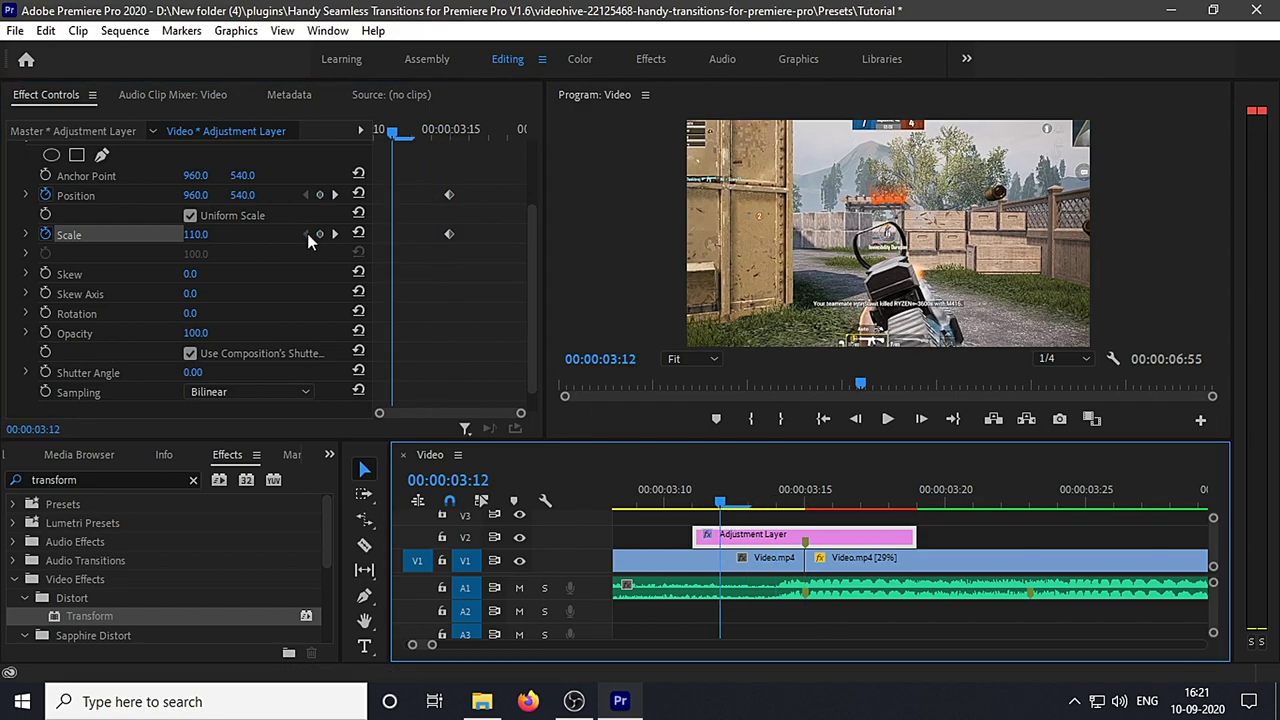
click(912, 507)
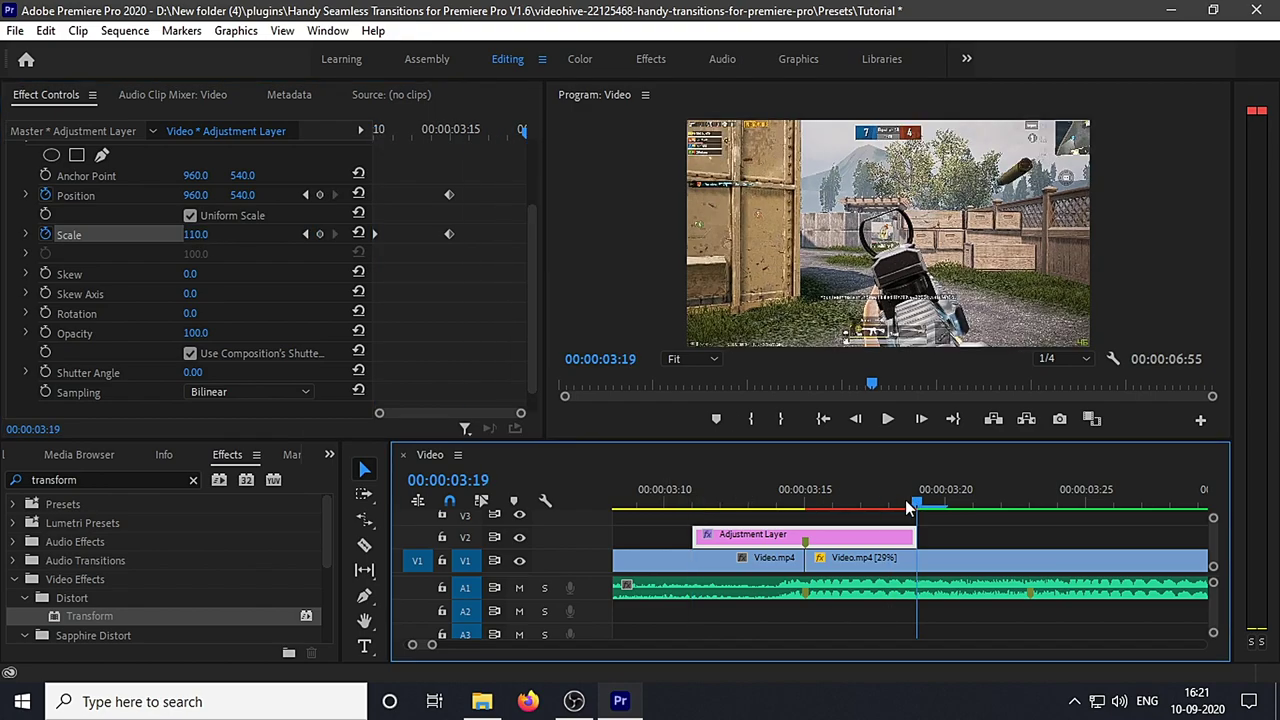
click(198, 234)
text(100)
key(Return)
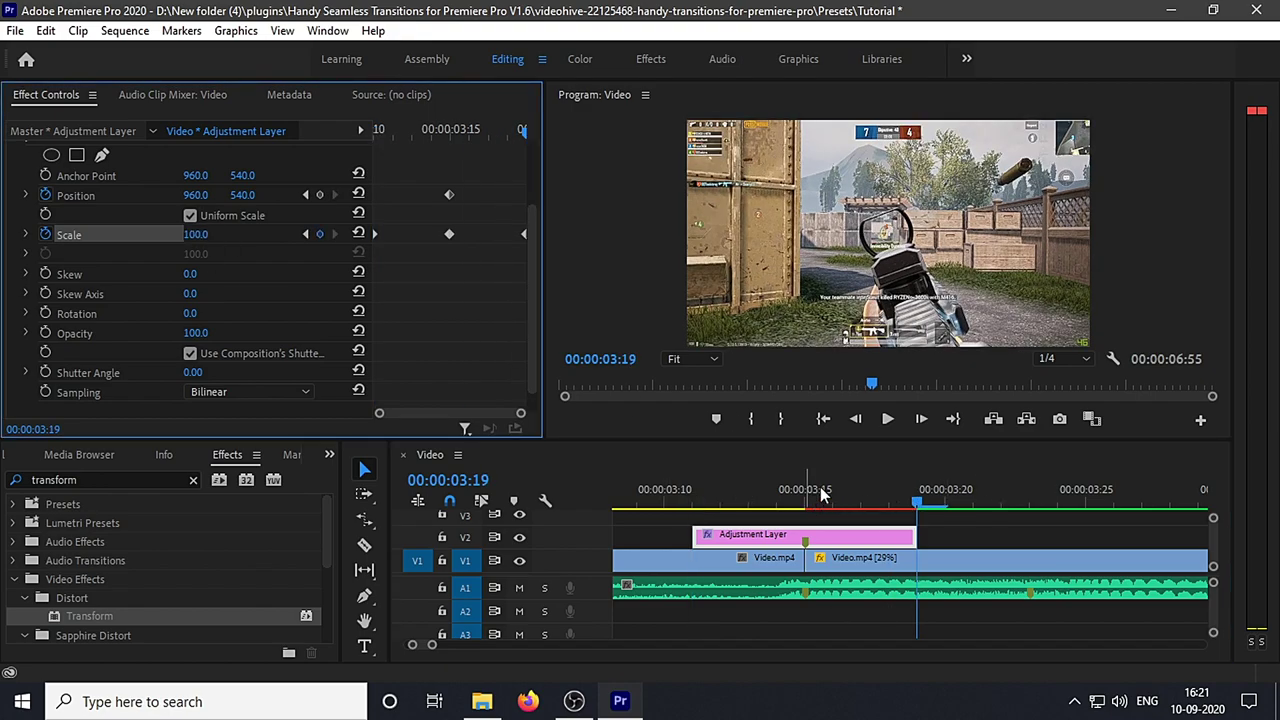
Step: Add shifted Position keyframes one frame before and after the beat marker at 00:00:03:15, setting the one after it to 1062, 484
mouse_move(820, 495)
mouse_down()
mouse_move(805, 491)
mouse_move(814, 499)
mouse_up()
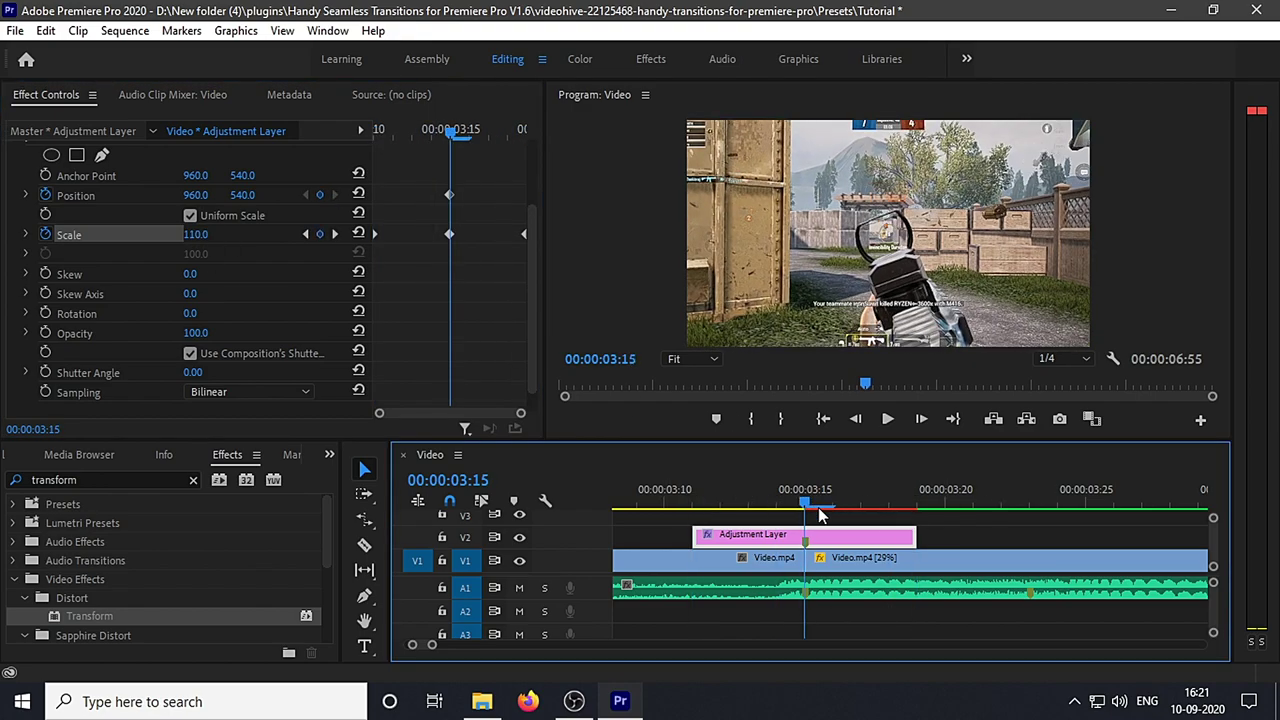
key(Left)
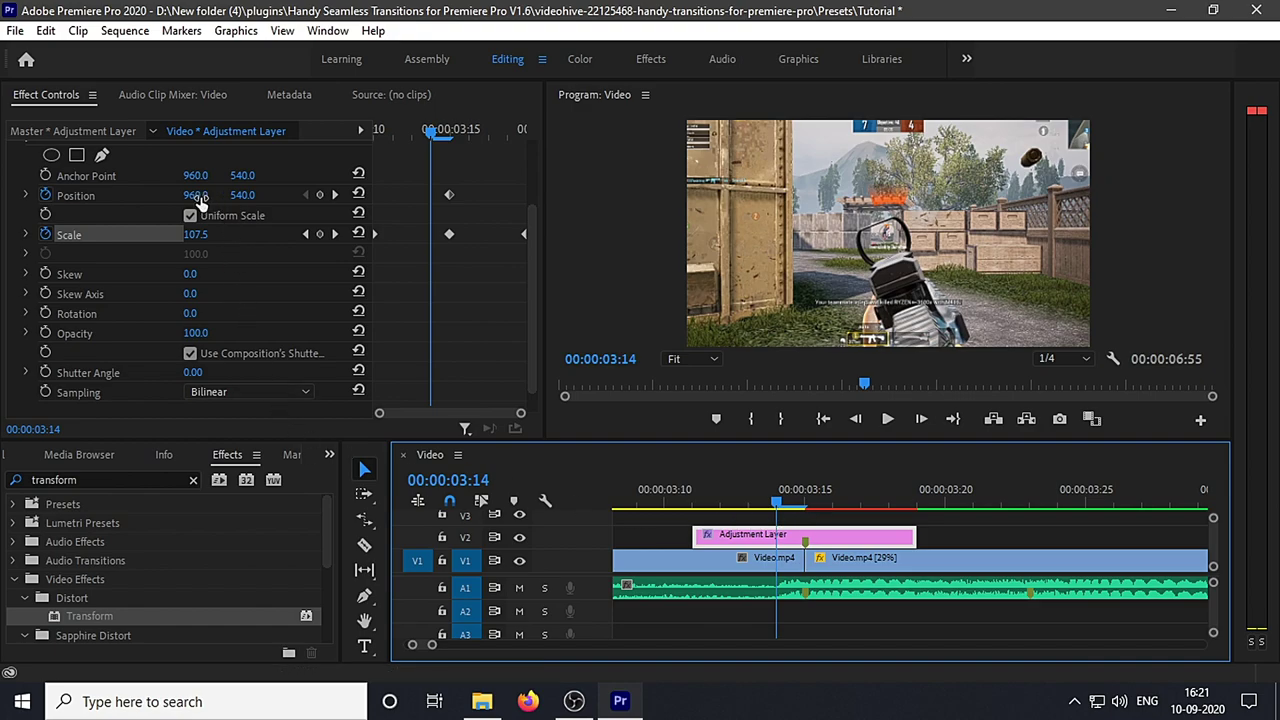
drag(199, 196, 265, 196)
key(Right)
key(Right)
drag(242, 196, 205, 196)
drag(470, 134, 523, 135)
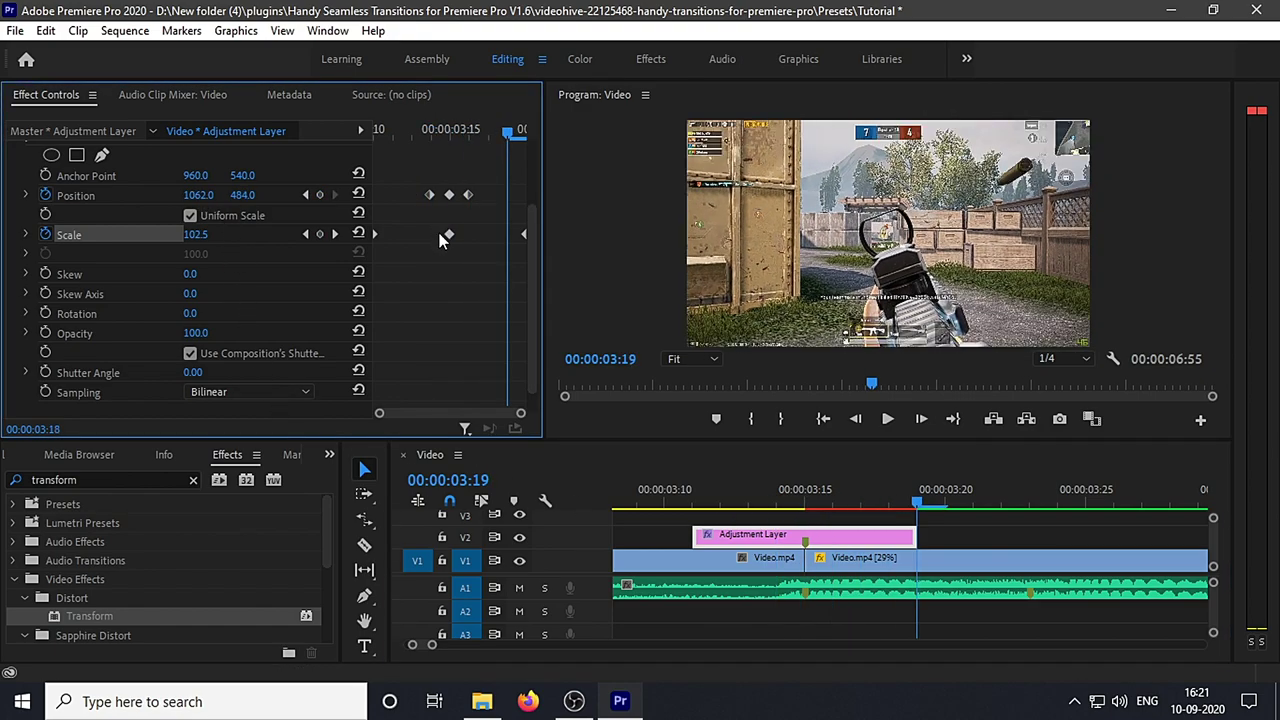
Step: Reset Position to 960, 540 at the adjustment layer's end and add a Position keyframe at its start
click(364, 192)
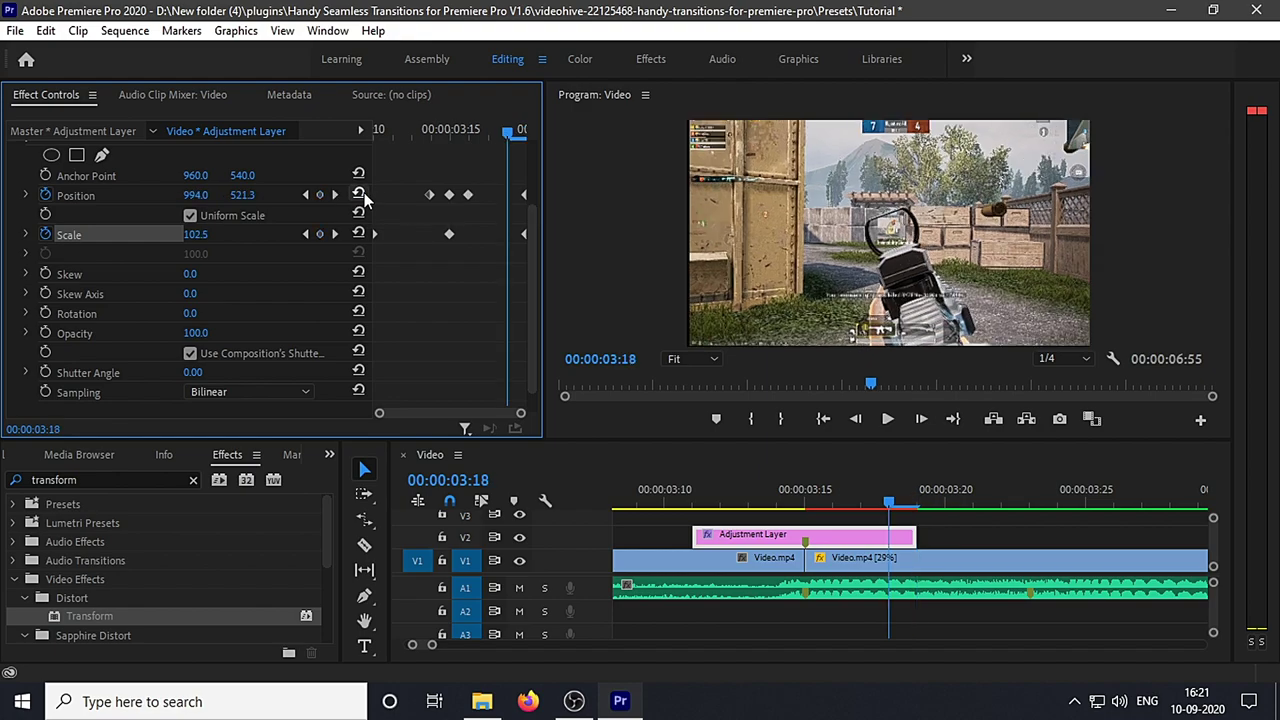
key(Left)
key(Left)
key(Left)
key(Left)
key(Left)
key(Left)
key(Left)
key(Left)
click(700, 512)
drag(700, 515, 836, 553)
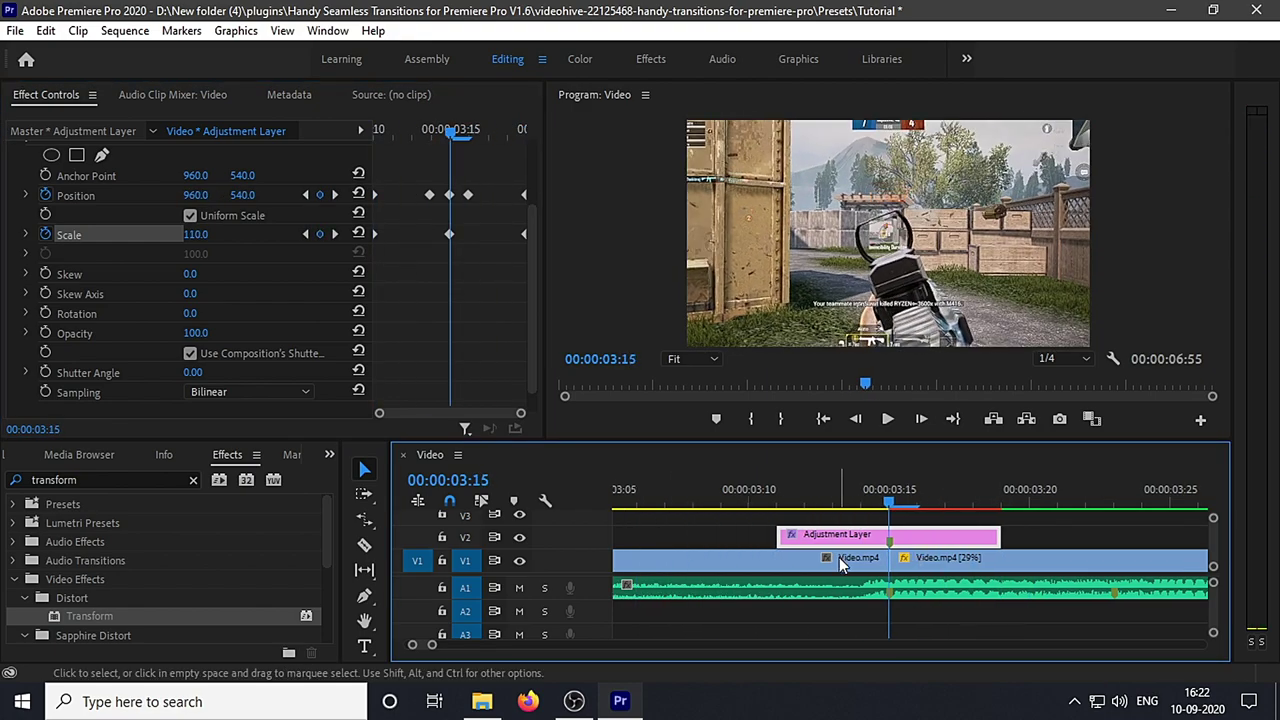
Step: Turn off the Transform effect's use of the composition's shutter angle and set its Shutter Angle to 360
click(193, 360)
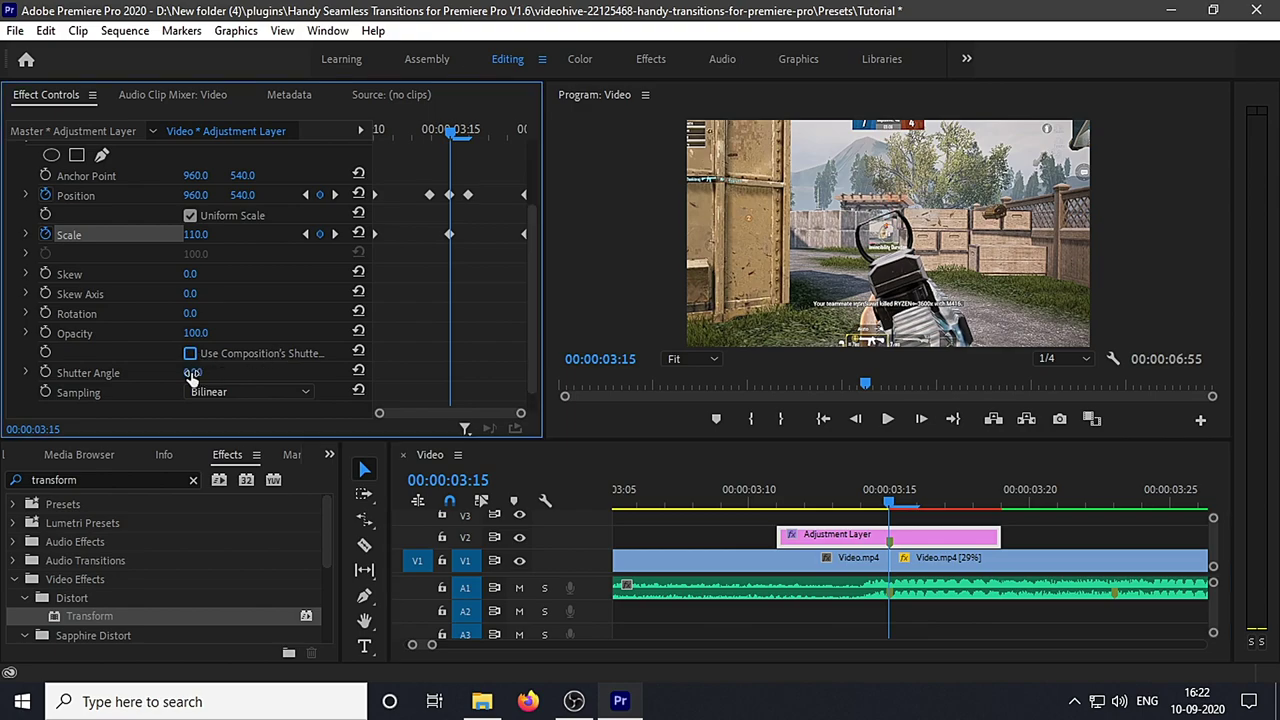
drag(192, 374, 530, 374)
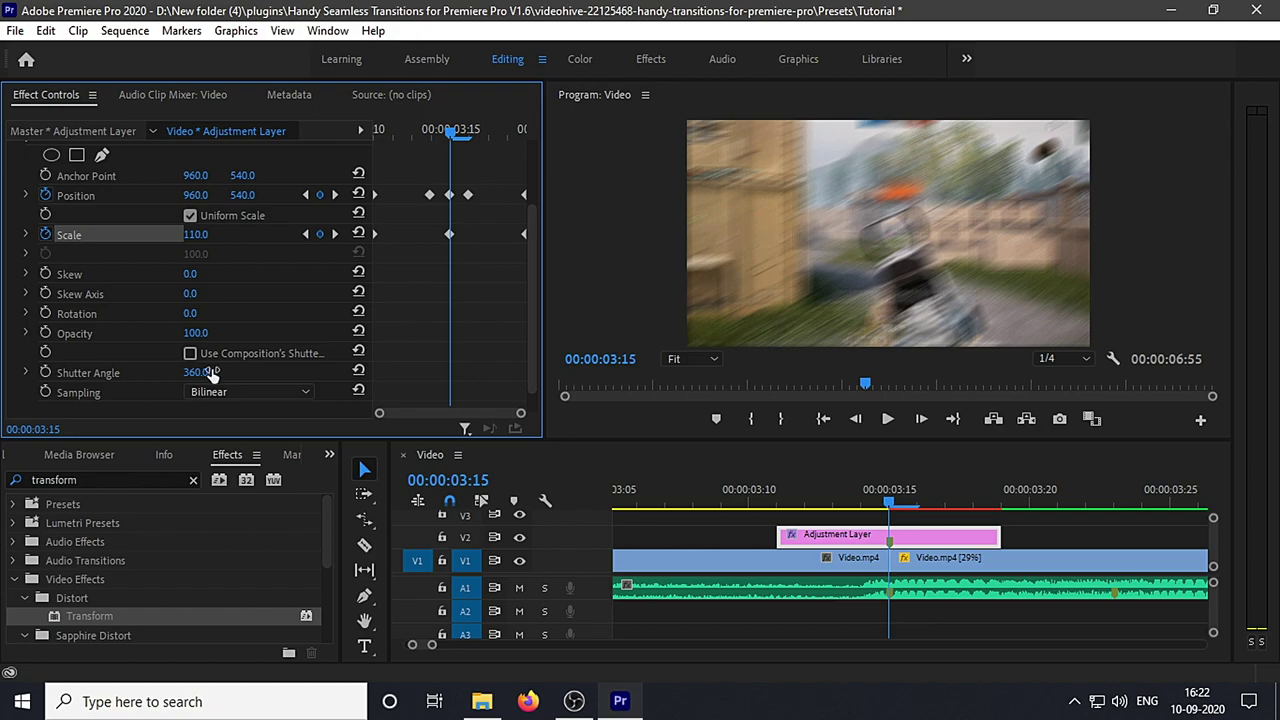
scroll(817, 544, down, 3)
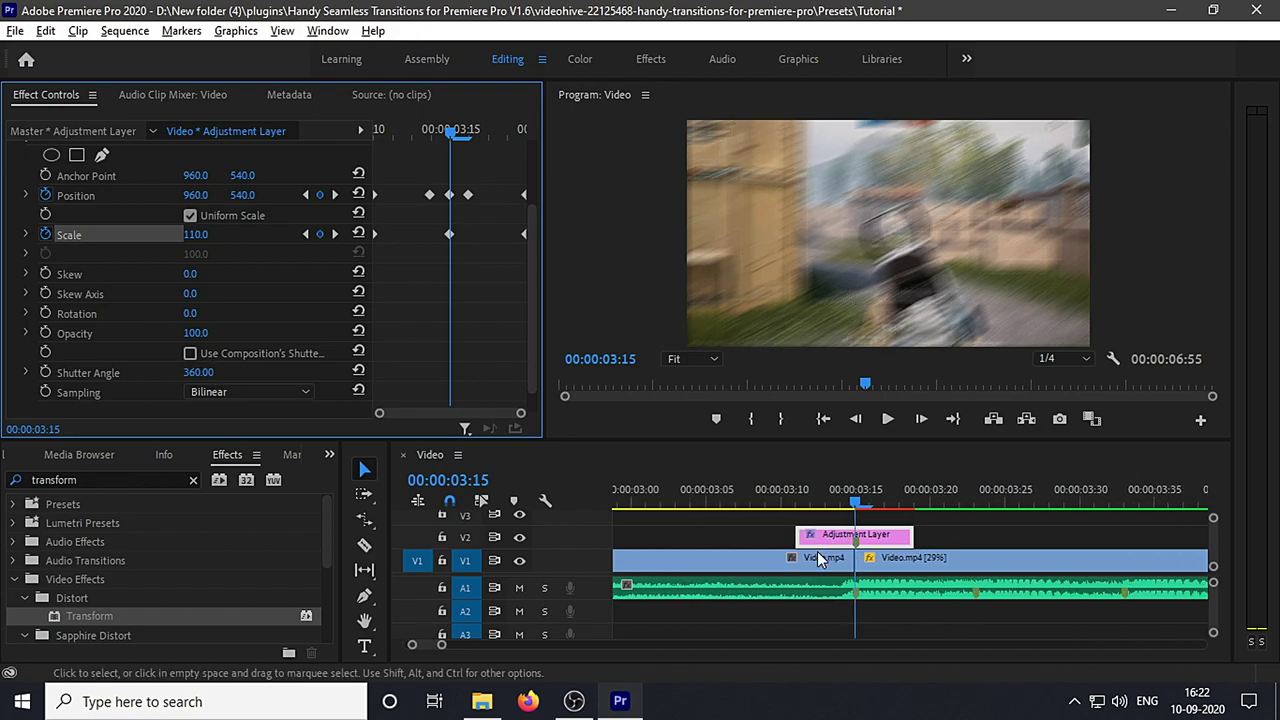
drag(776, 499, 857, 521)
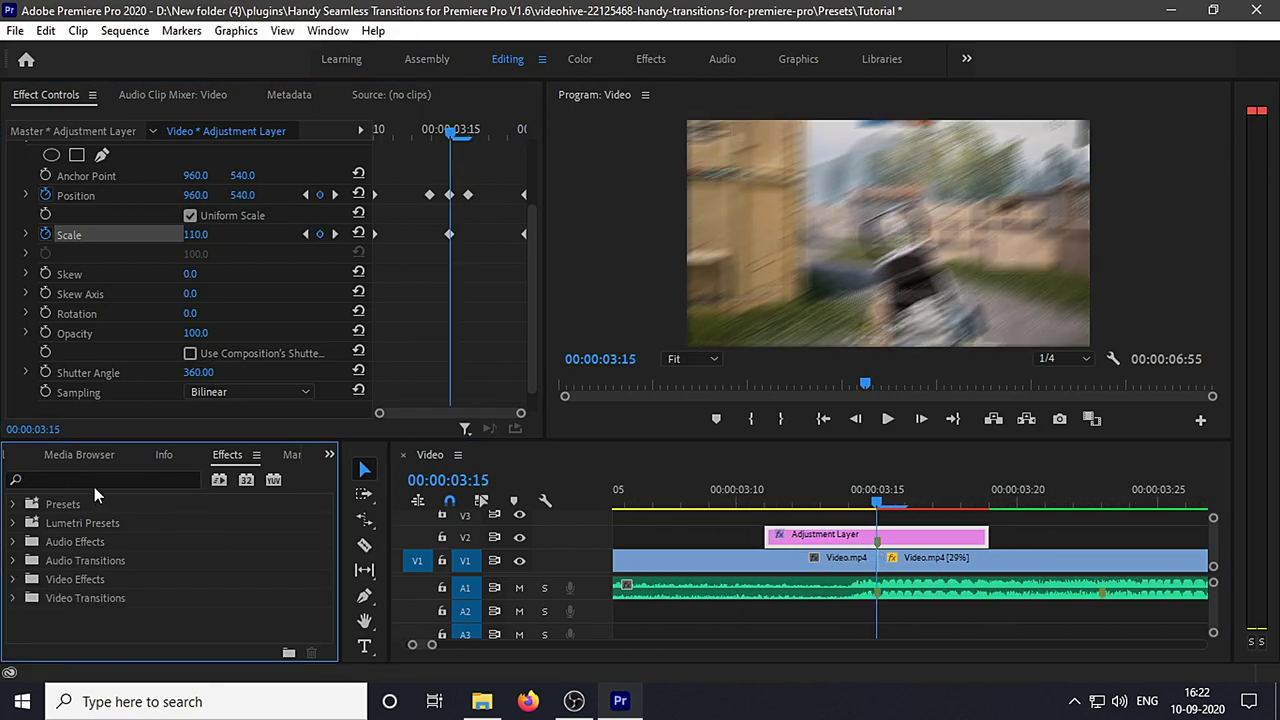
Step: Find the uni.Glow effect and apply it to the adjustment layer
click(94, 483)
text(glow)
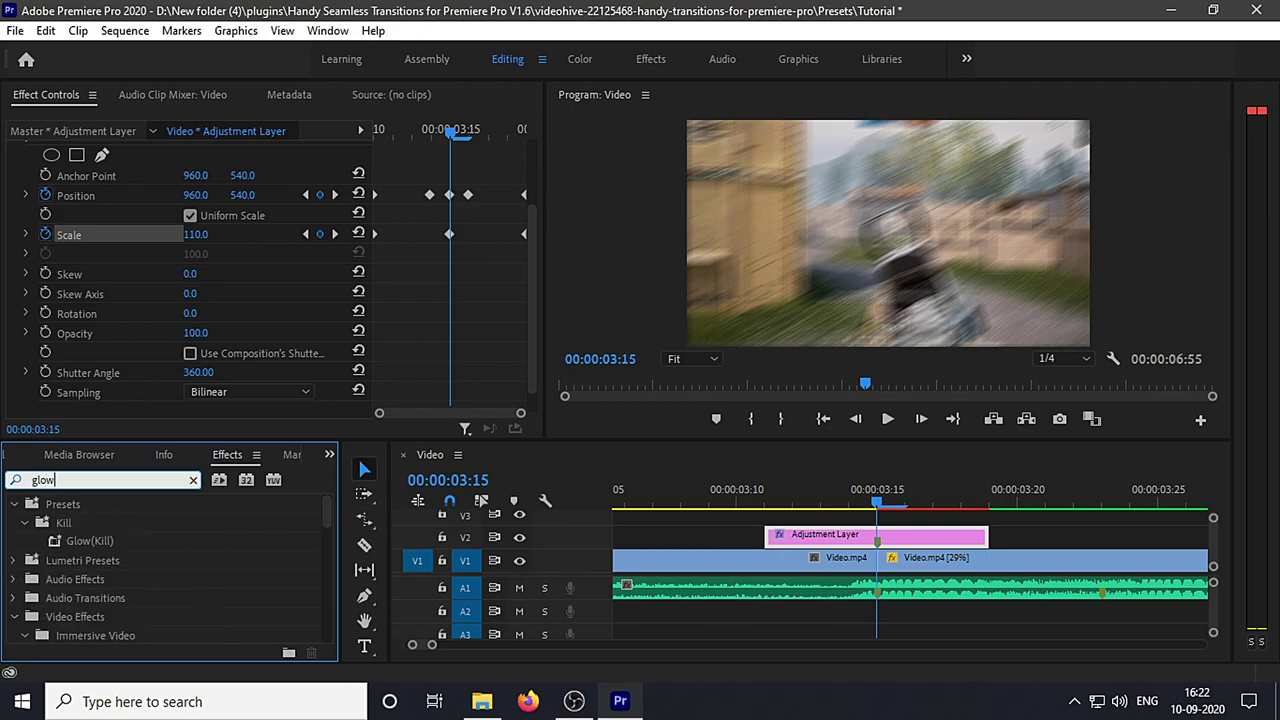
scroll(165, 598, down, 6)
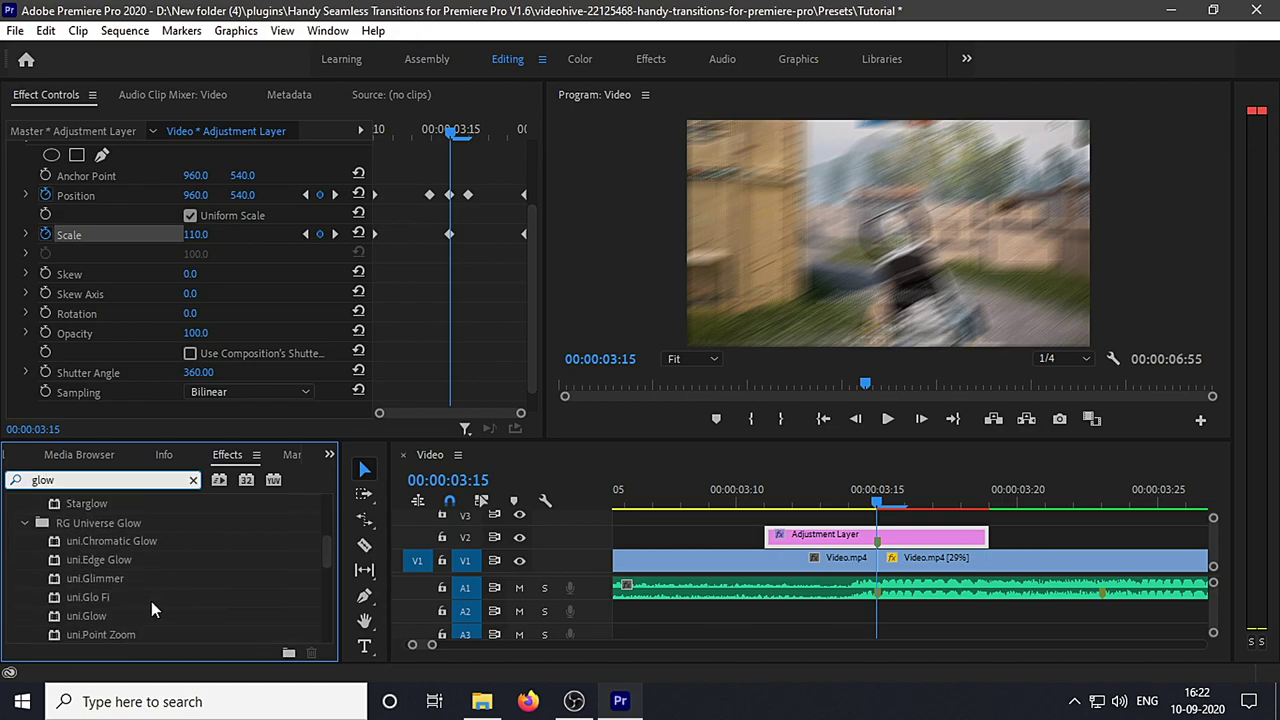
drag(151, 601, 880, 538)
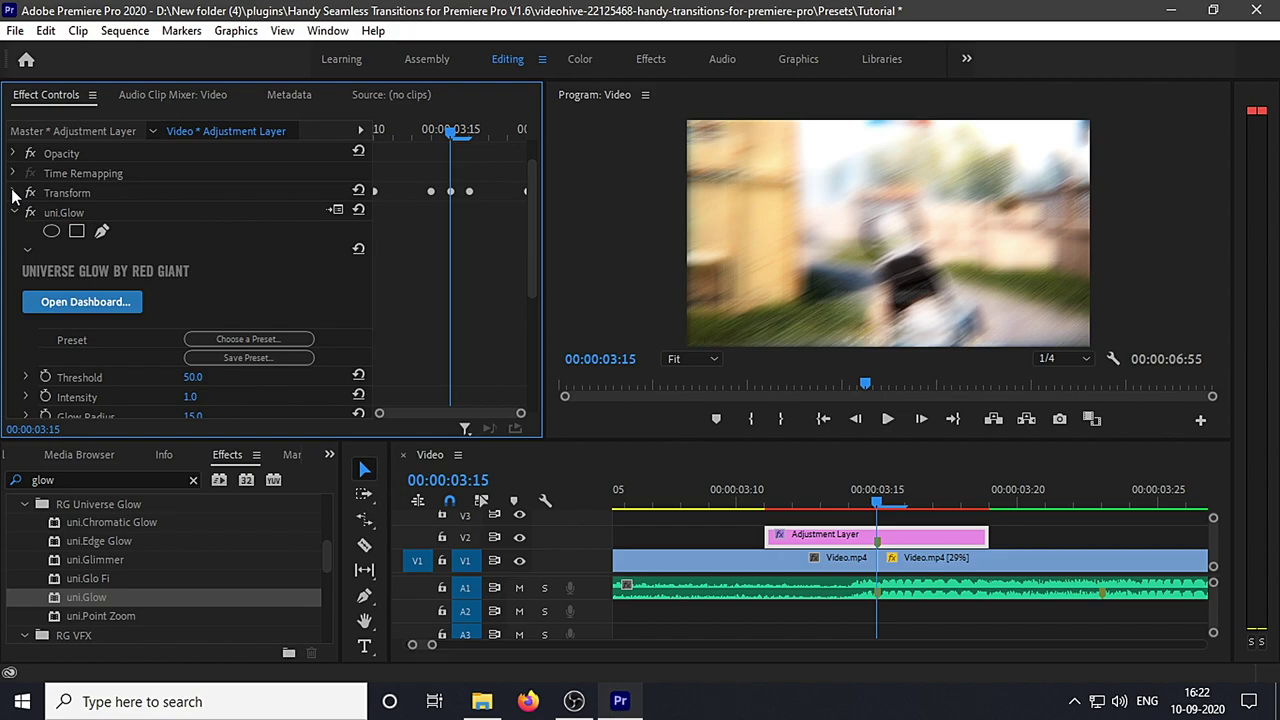
Step: Set the Glow Radius to 5 and keyframe Threshold at 50 on 00:00:03:15, with higher Threshold values at the layer's start and end
scroll(189, 283, down, 2)
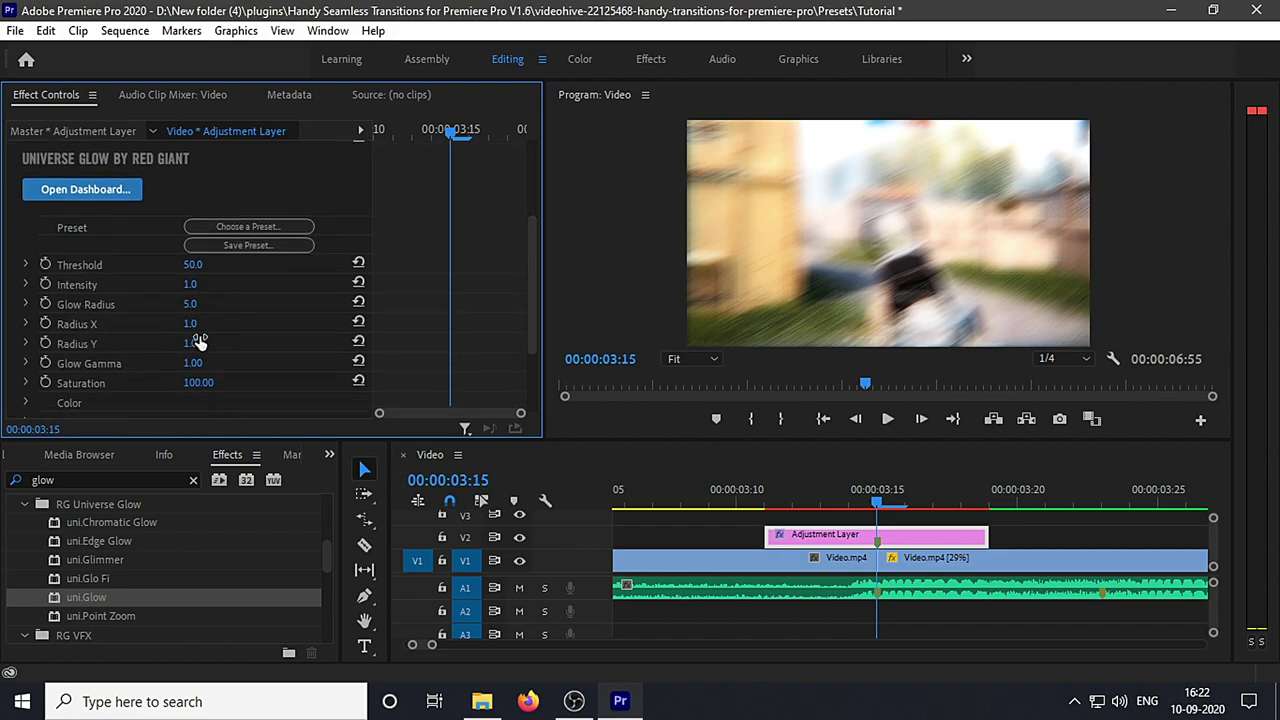
click(45, 264)
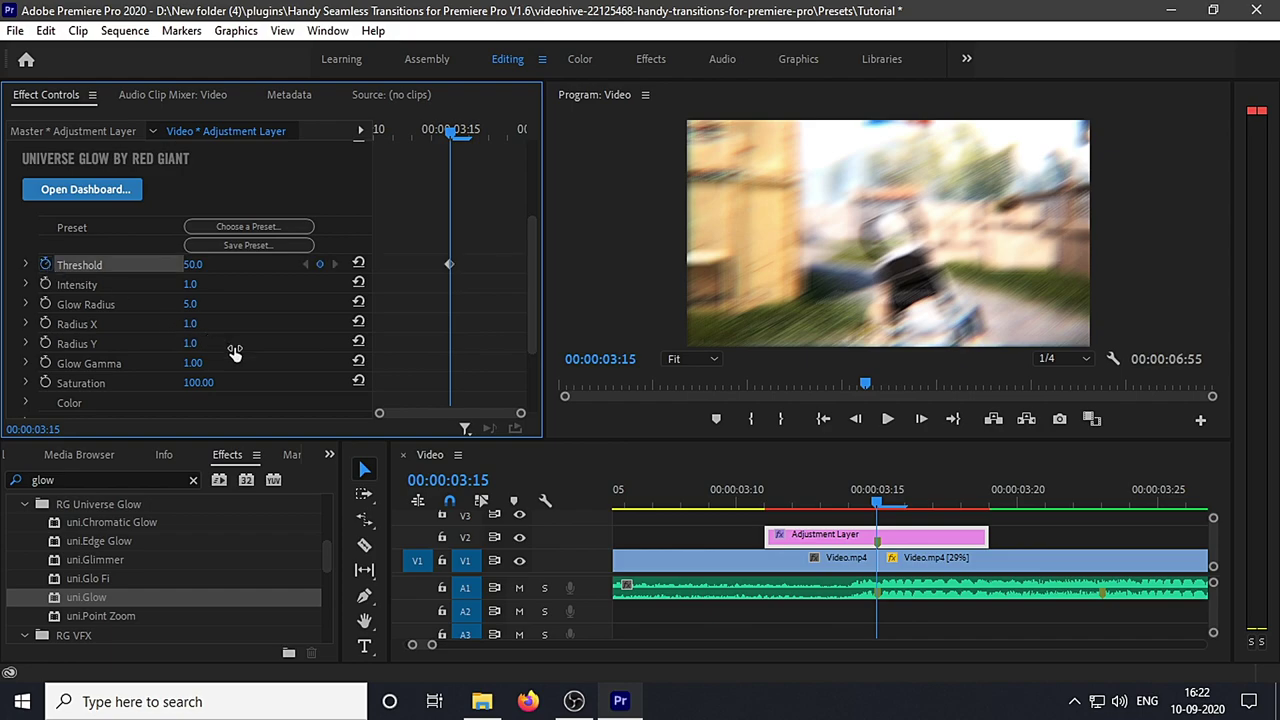
drag(877, 505, 768, 520)
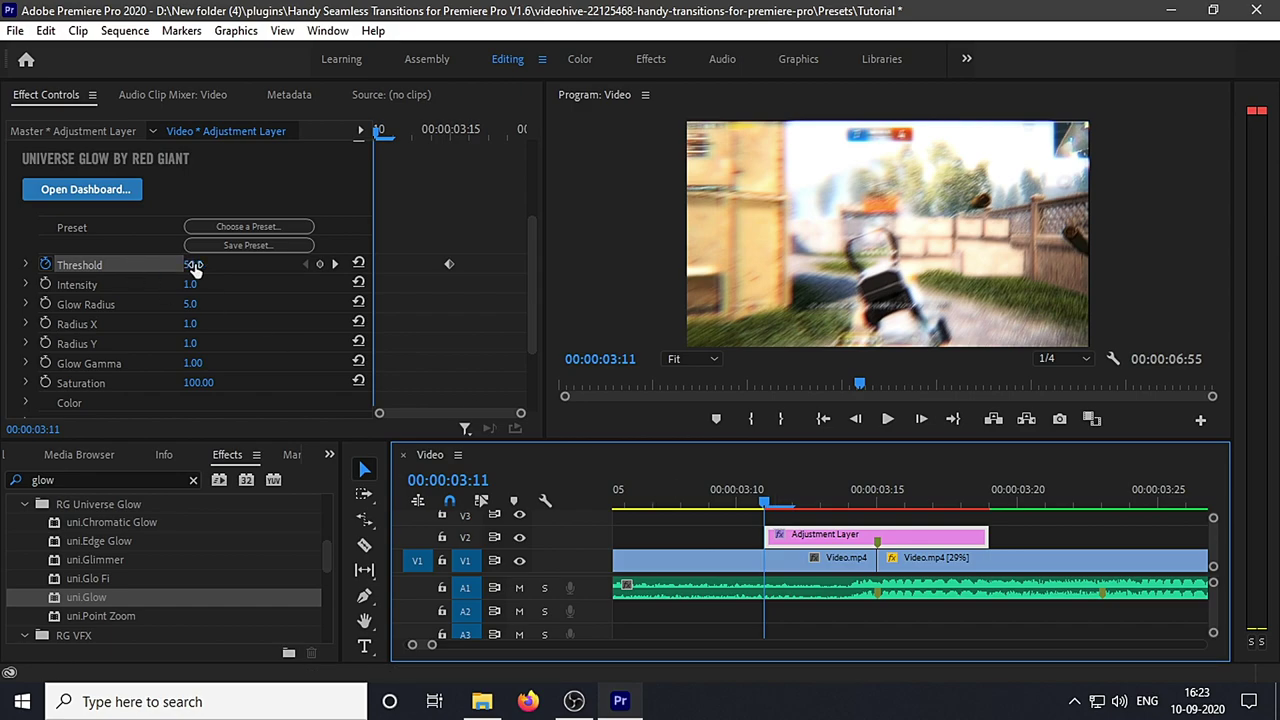
drag(195, 268, 241, 268)
drag(985, 506, 877, 512)
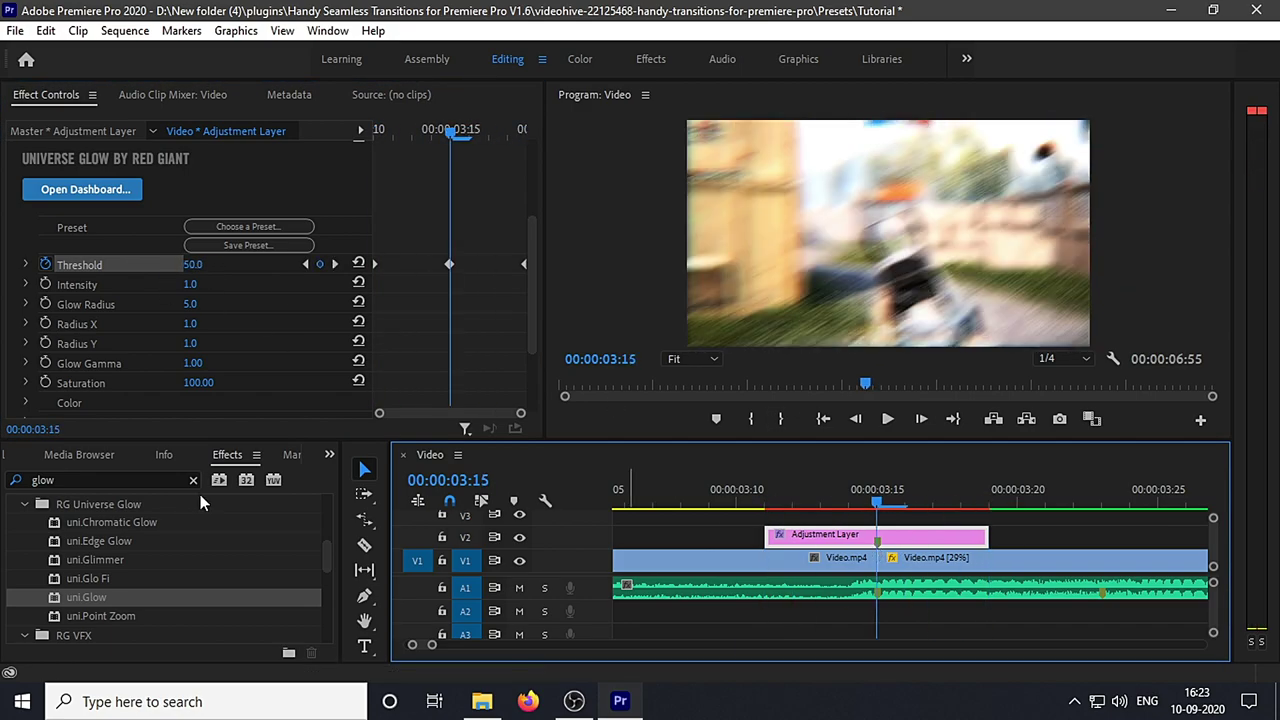
Step: Apply the Color Balance (HLS) effect to the adjustment layer and show its settings
click(194, 481)
text(h)
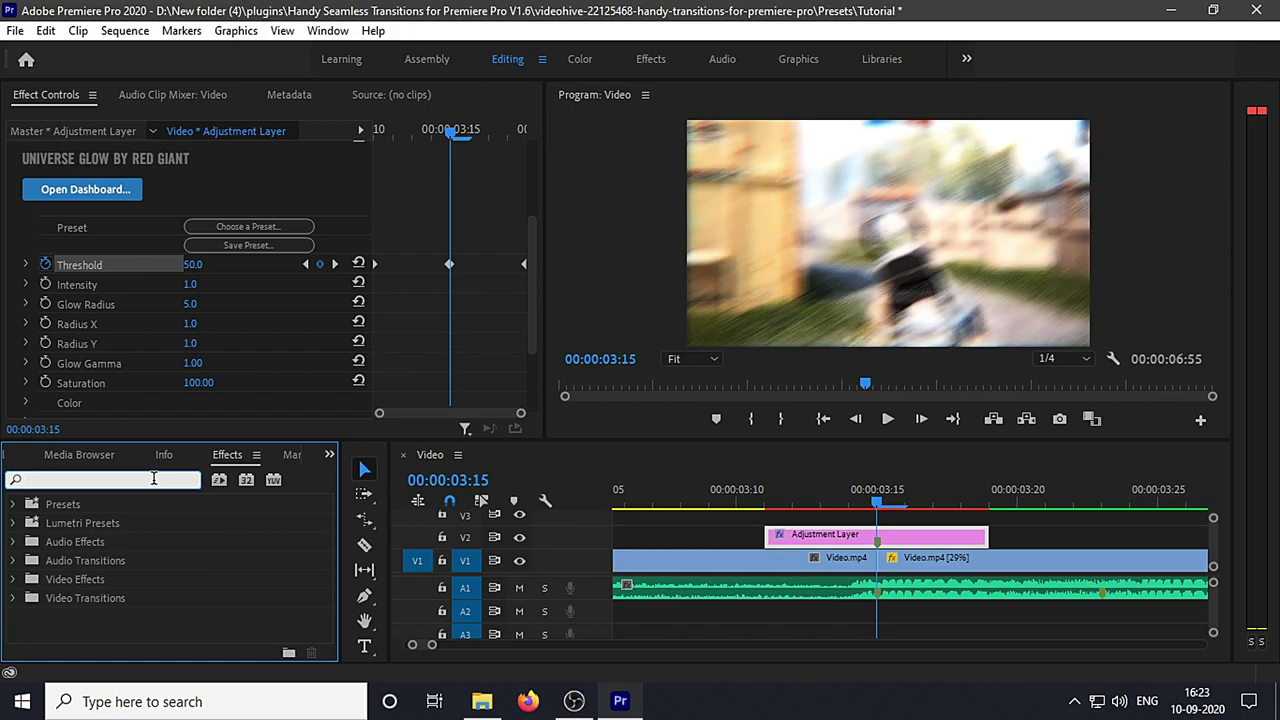
text(ls)
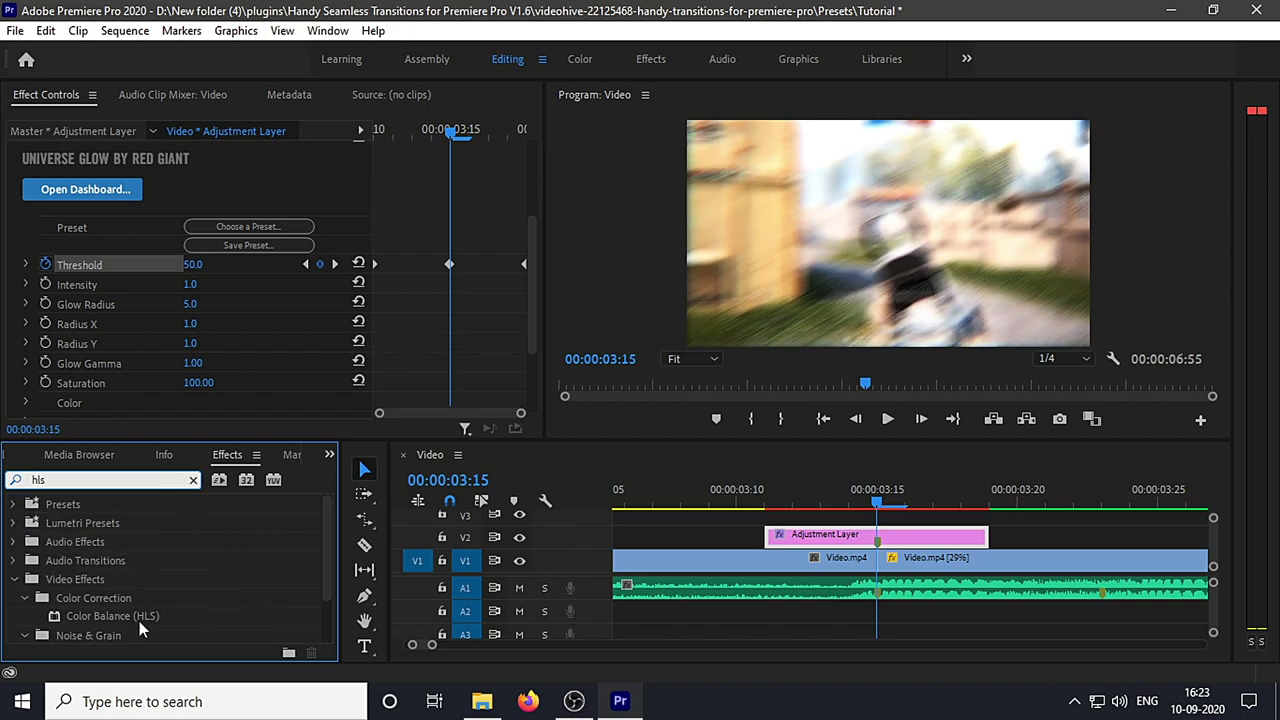
click(113, 617)
drag(111, 614, 829, 542)
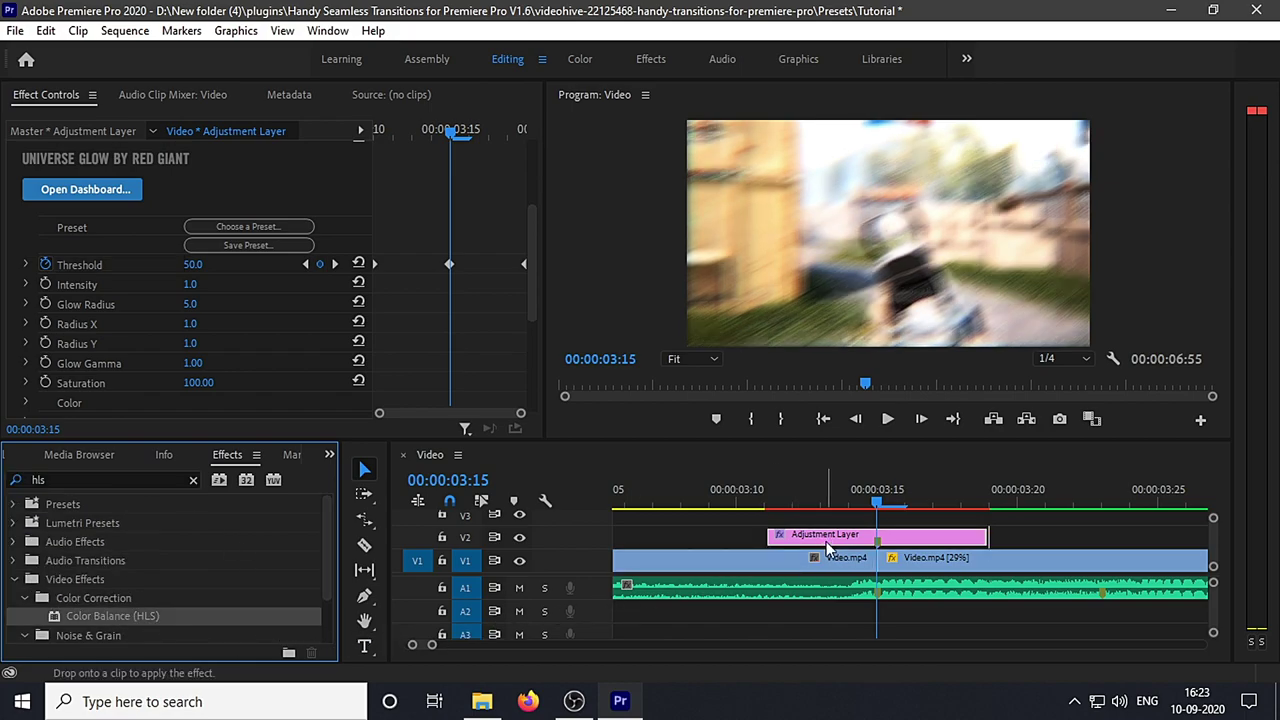
scroll(160, 278, up, 2)
click(13, 177)
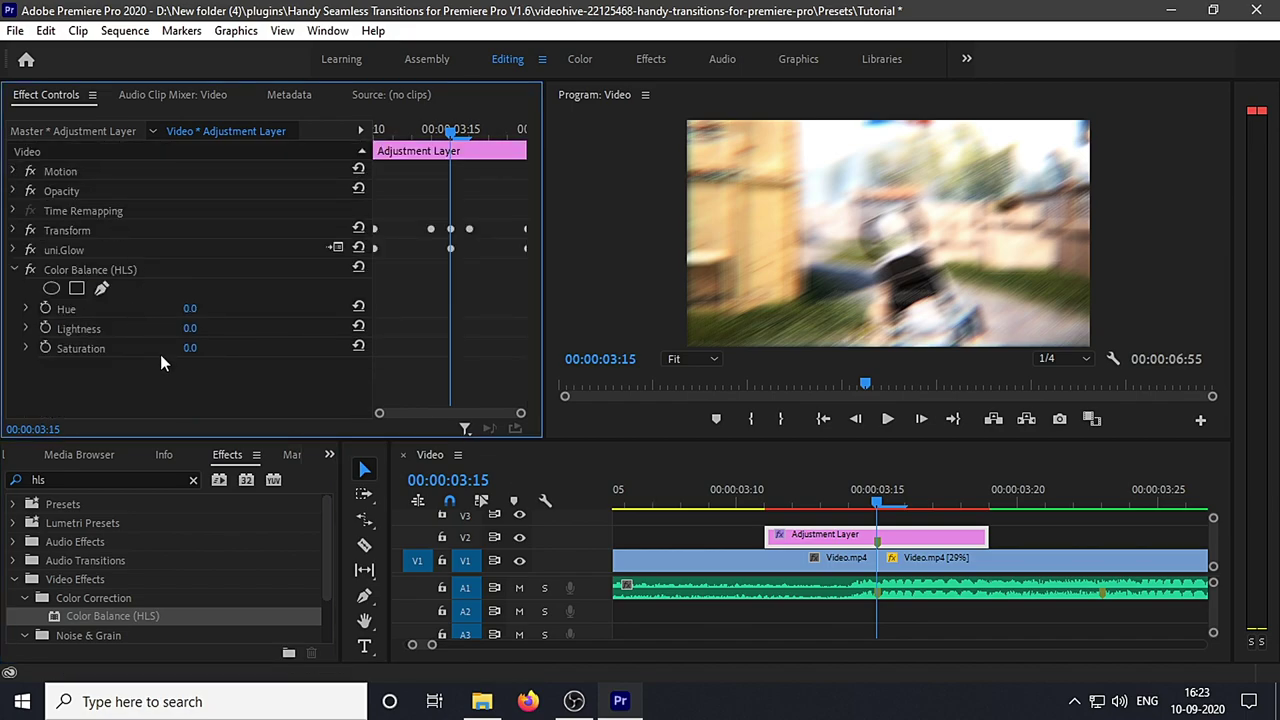
Step: Keyframe Saturation at -81 on 00:00:03:15 and at 0 on the adjustment layer's start and end
click(43, 348)
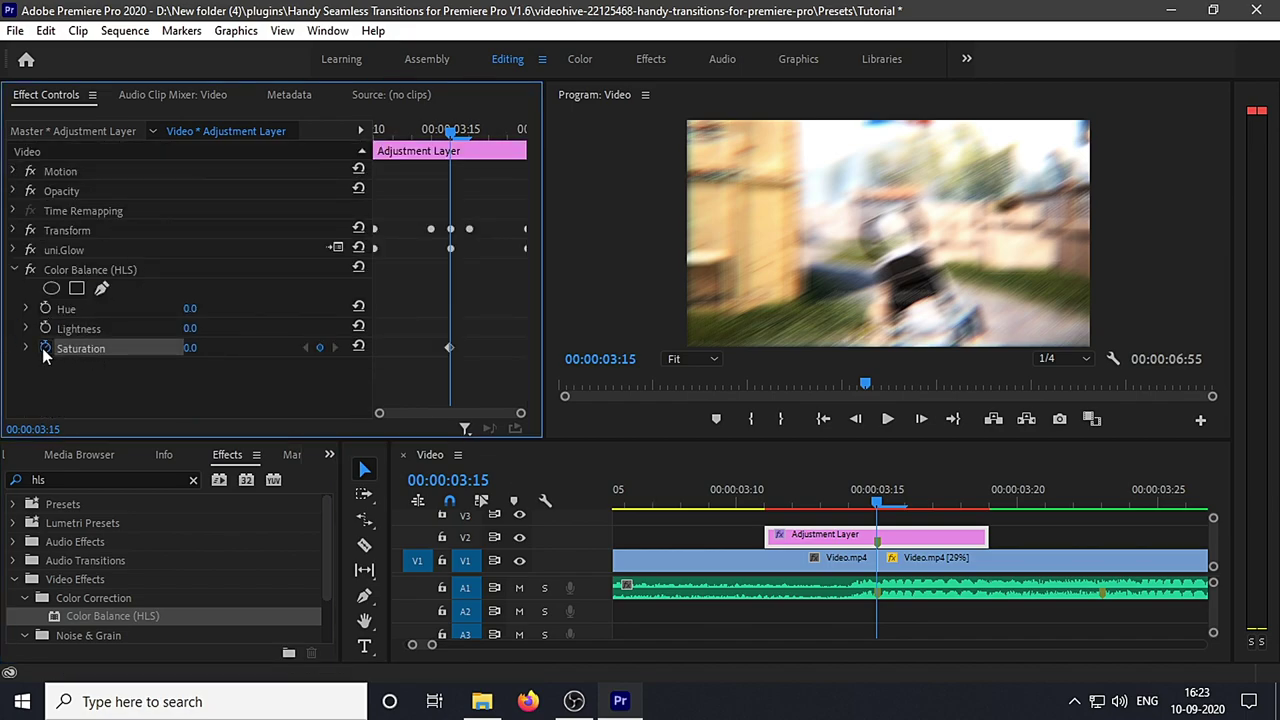
drag(190, 348, 109, 348)
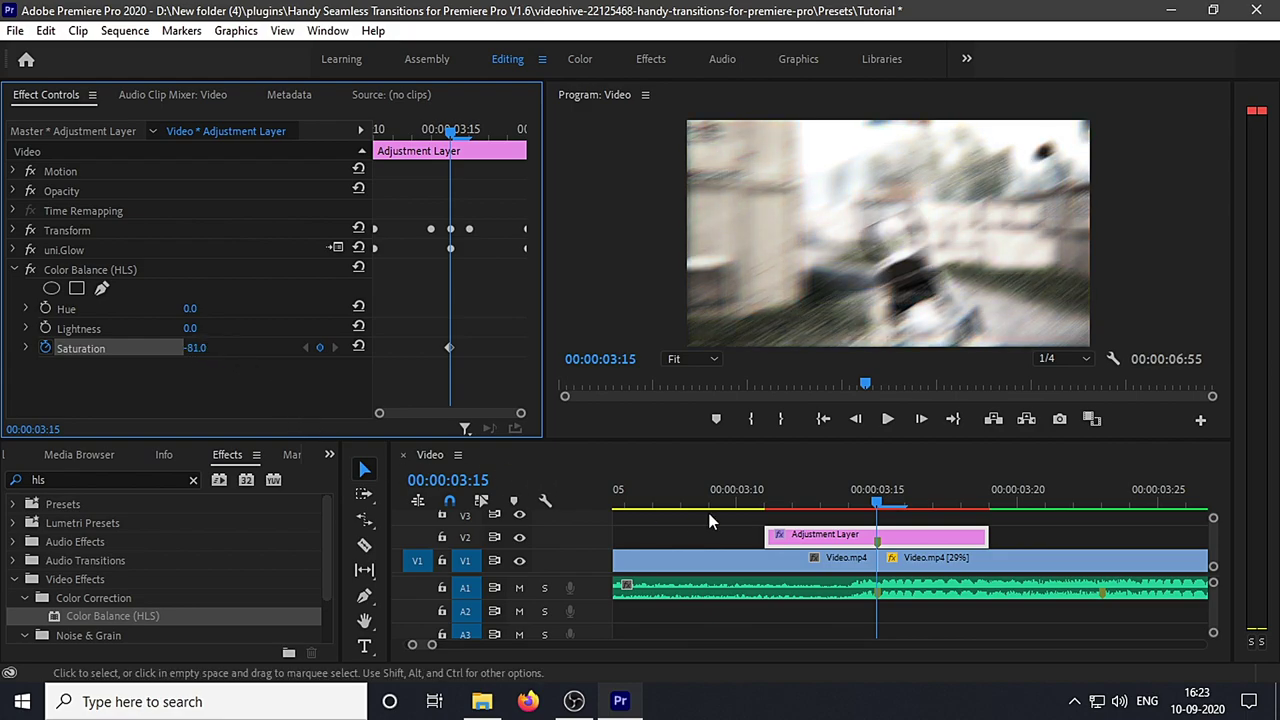
drag(876, 504, 766, 528)
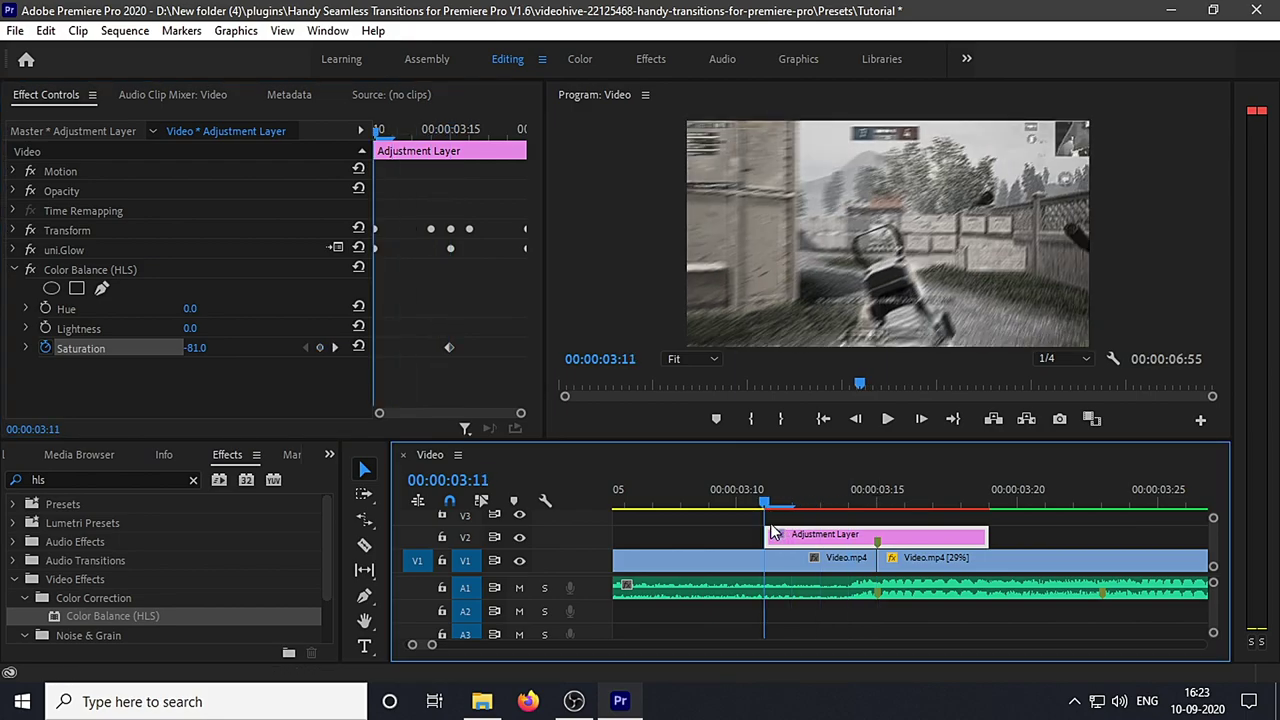
drag(196, 348, 196, 348)
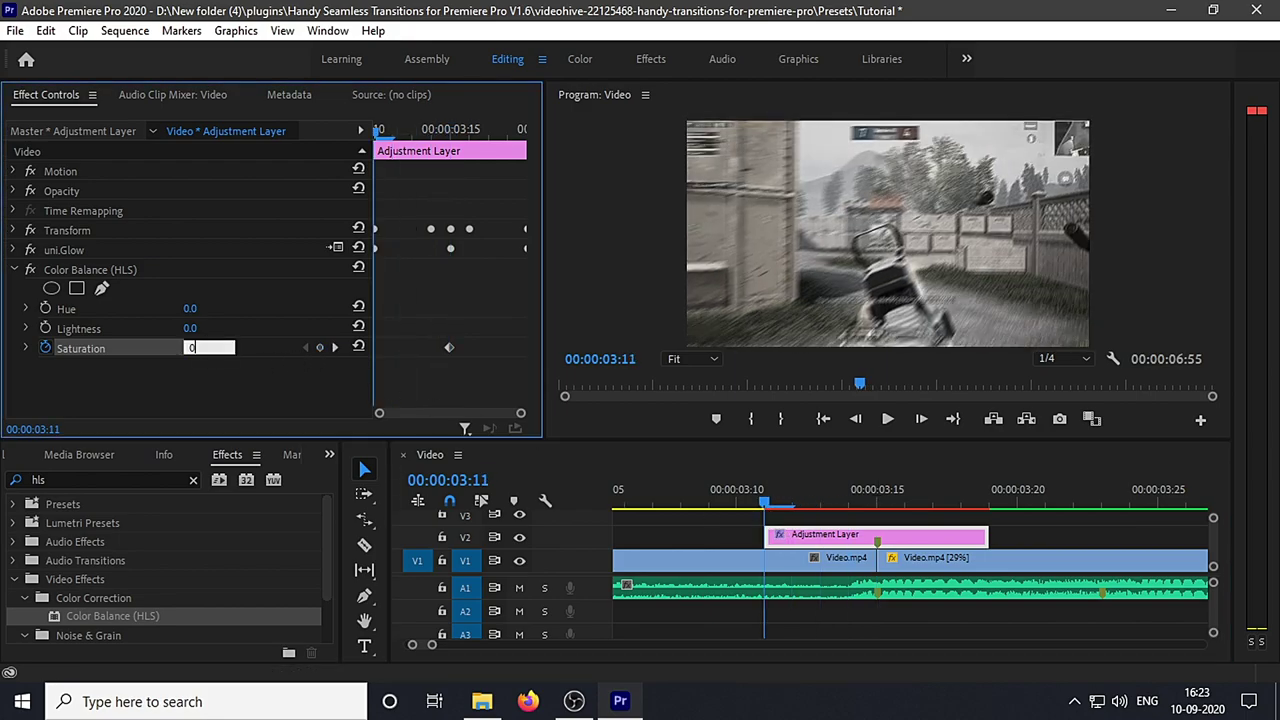
click(894, 498)
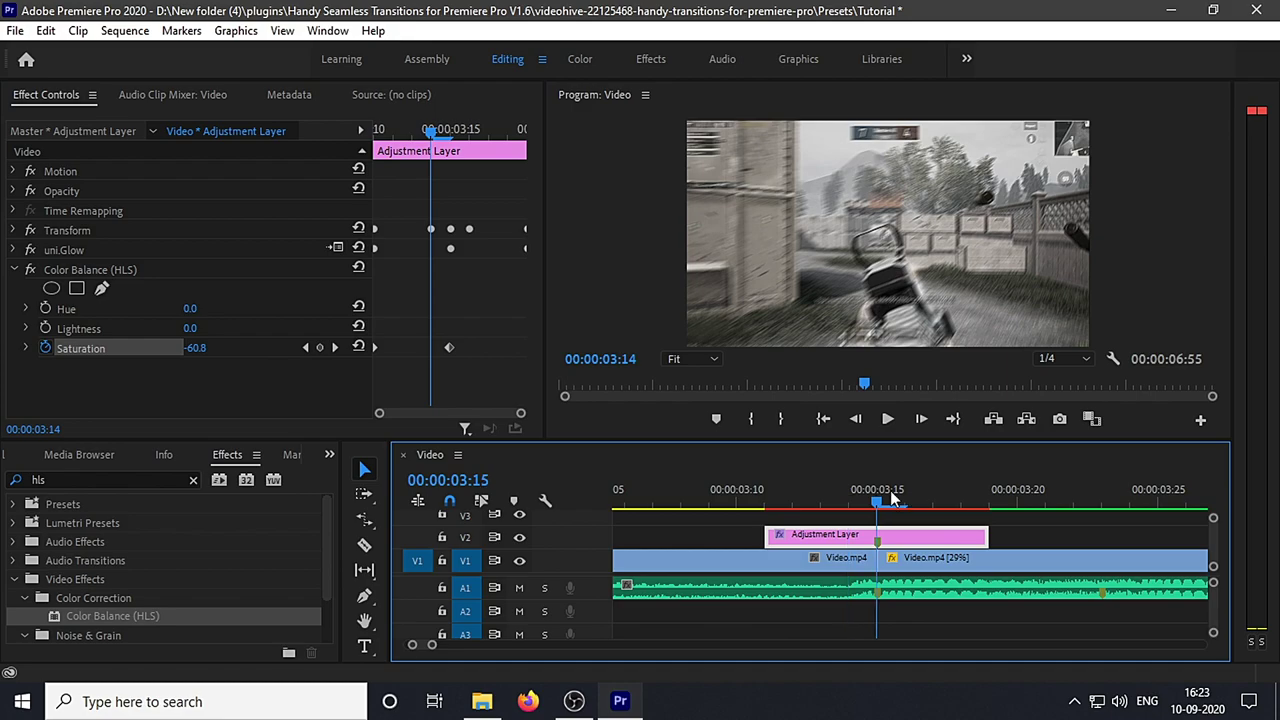
click(994, 493)
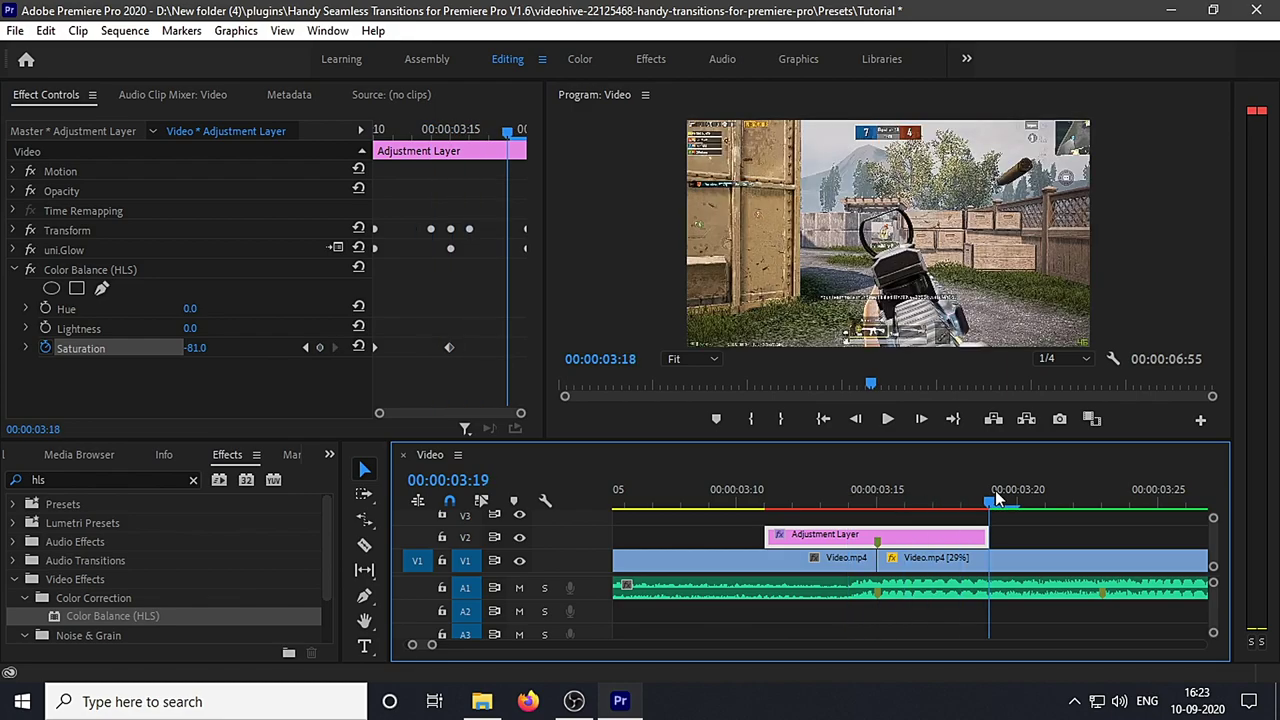
click(358, 347)
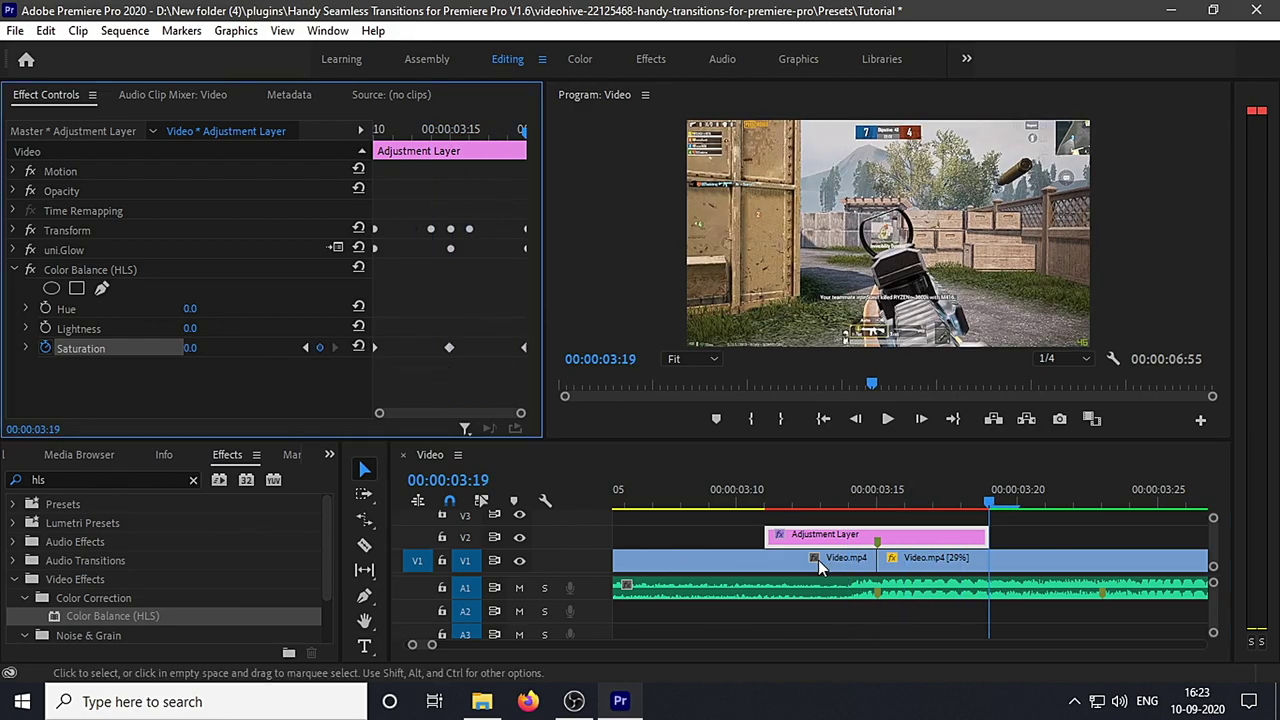
Step: Copy the adjustment layer with its effects along V2 onto each of the remaining beat markers
scroll(807, 556, down, 4)
drag(746, 495, 1039, 491)
scroll(897, 557, down, 2)
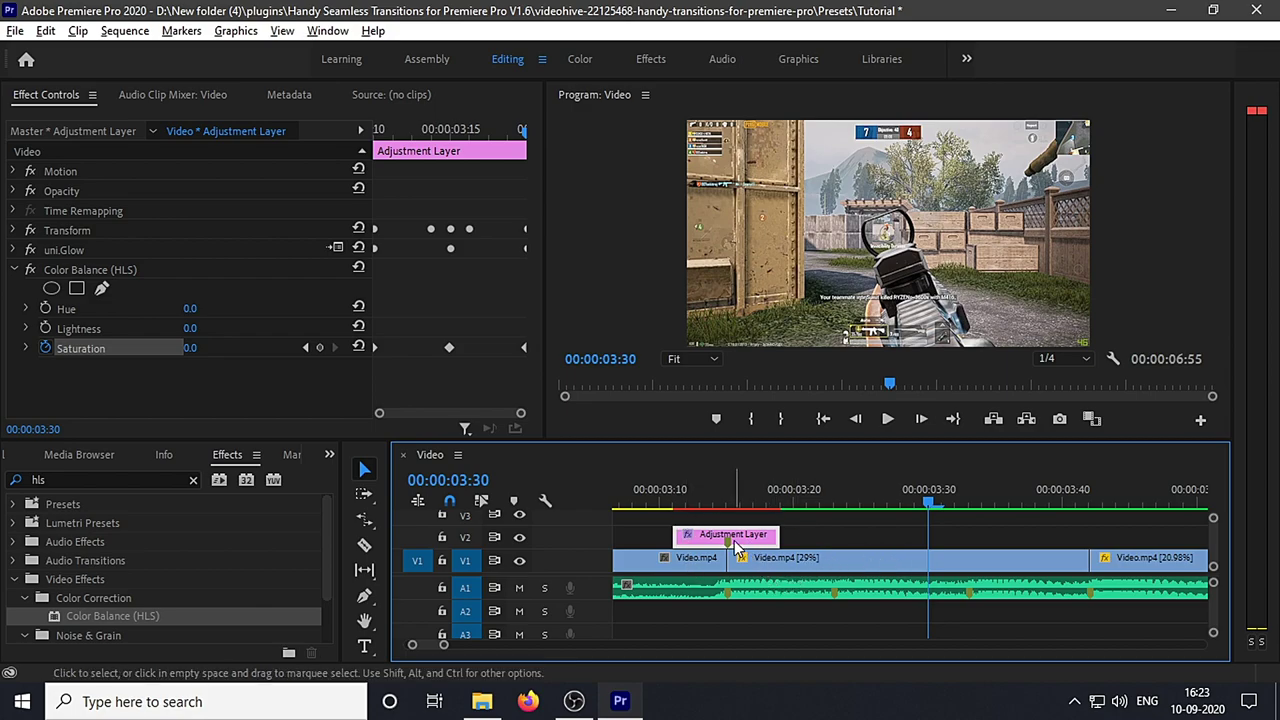
drag(738, 545, 978, 545)
scroll(978, 545, down, 3)
drag(725, 543, 966, 545)
scroll(966, 545, down, 3)
drag(859, 541, 992, 541)
scroll(992, 541, down, 3)
drag(760, 541, 1000, 541)
drag(1000, 541, 1135, 541)
scroll(963, 571, down, 3)
Step: Render the sequence previews and play back the beat effects
click(689, 540)
key(Return)
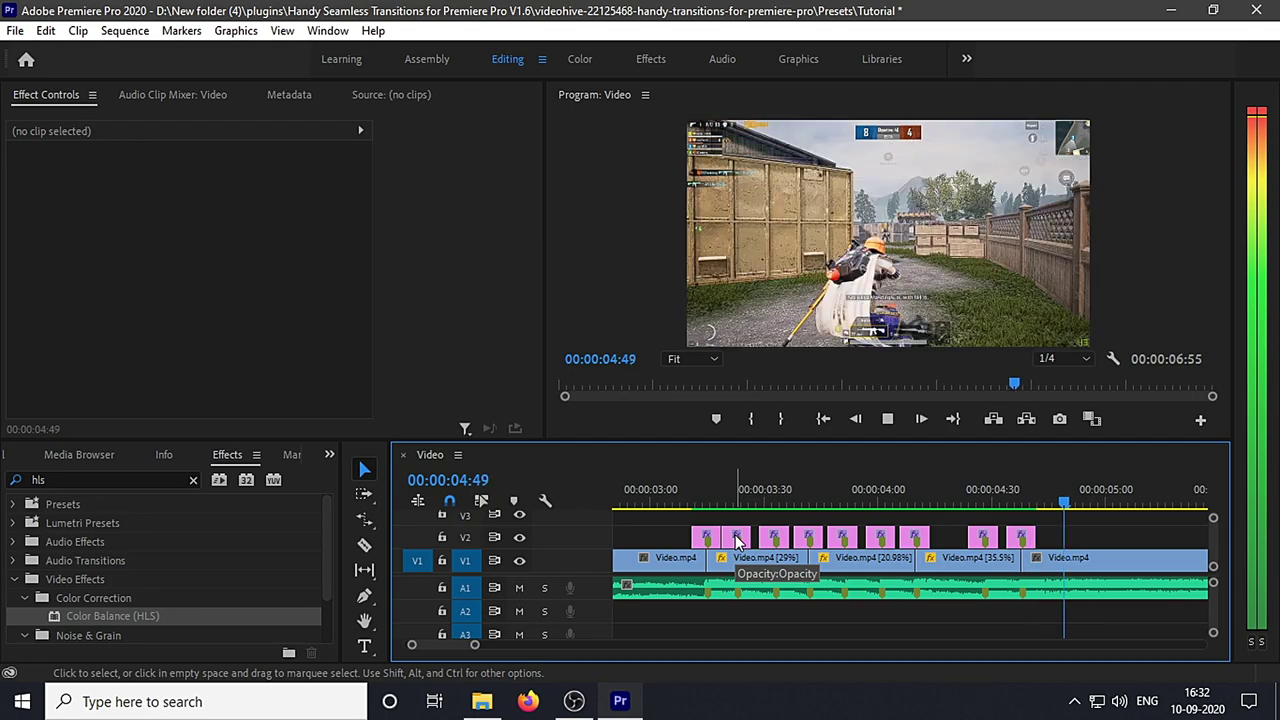
key(space)
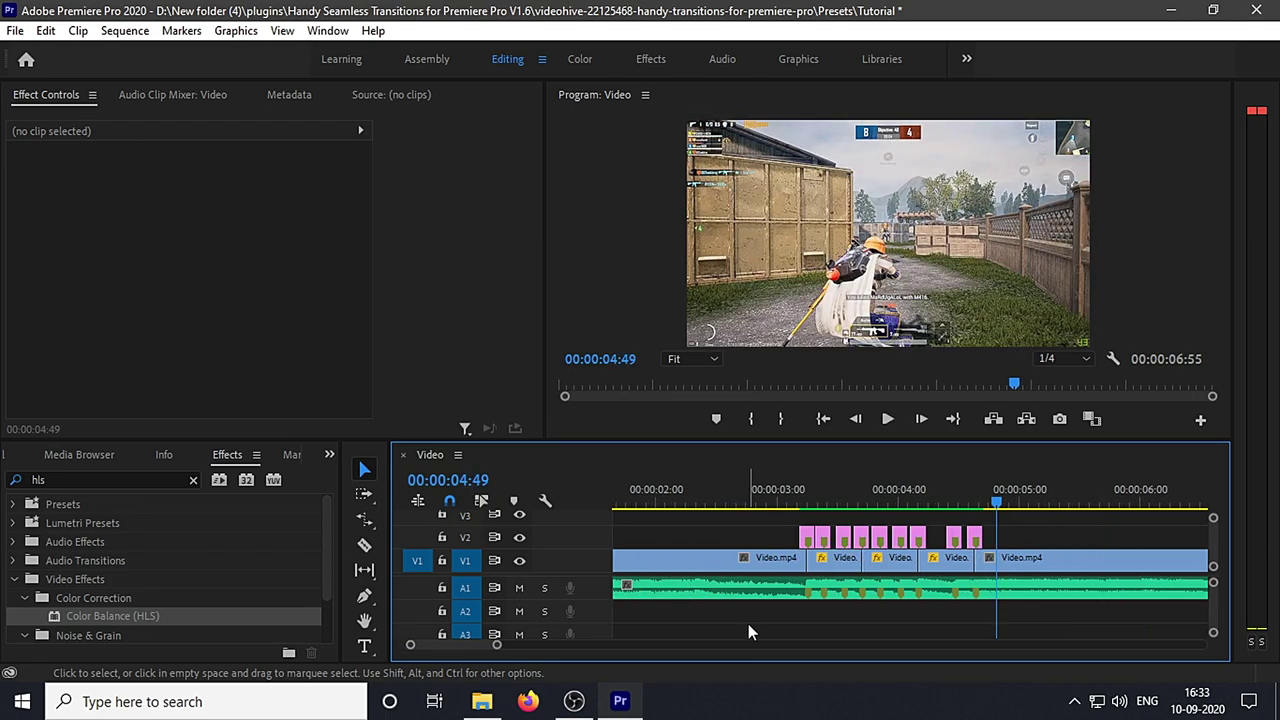
Step: Review the opening part of the sequence up to the first adjustment layer
scroll(797, 614, down, 3)
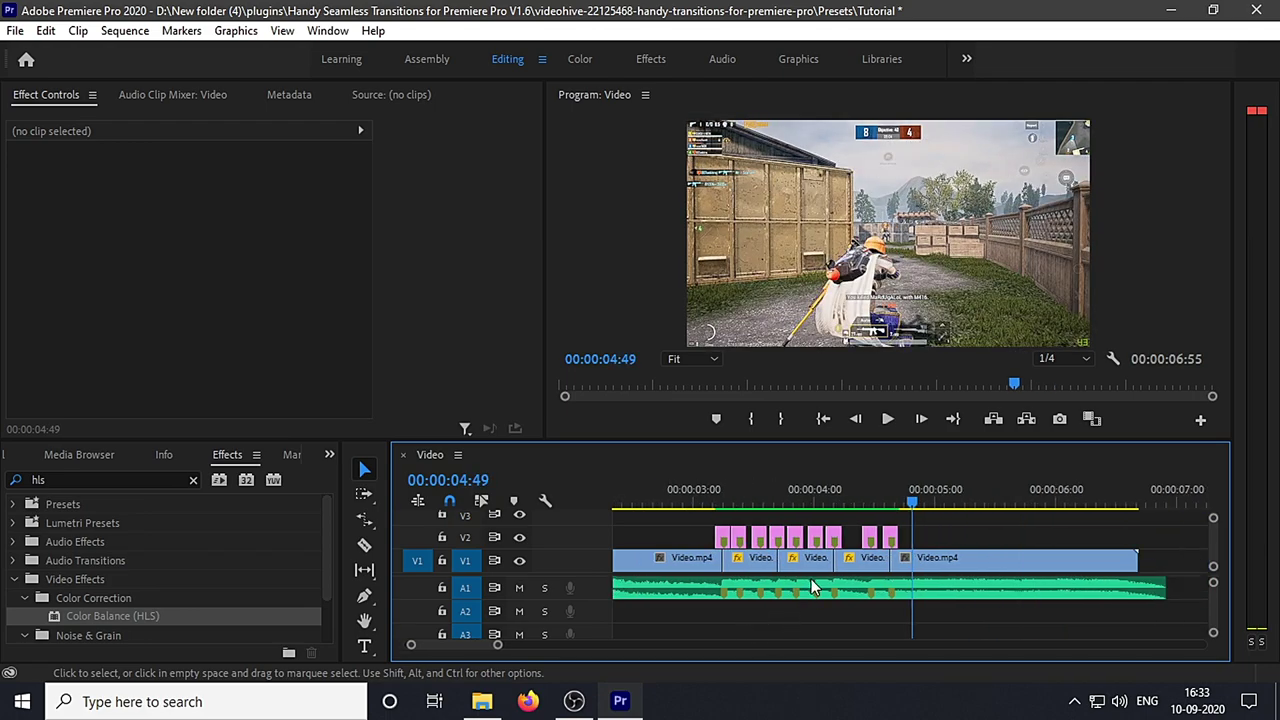
scroll(845, 578, up, 10)
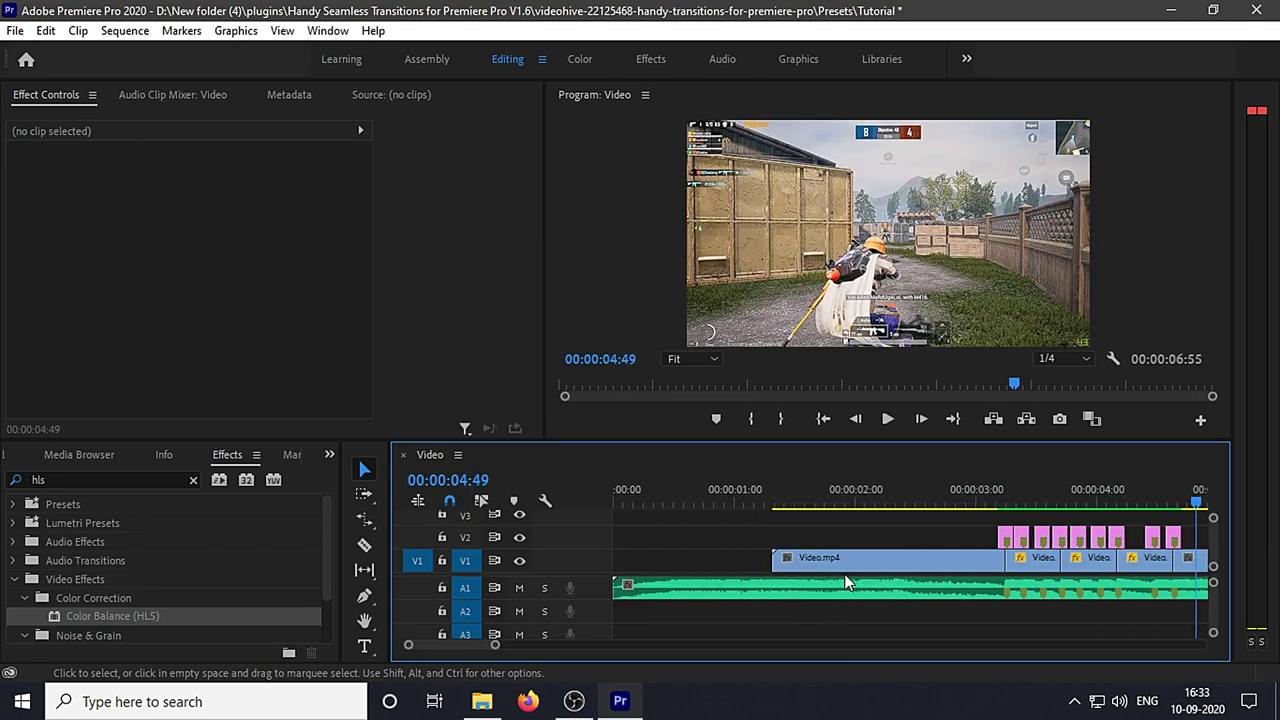
drag(629, 494, 723, 497)
click(519, 561)
key(space)
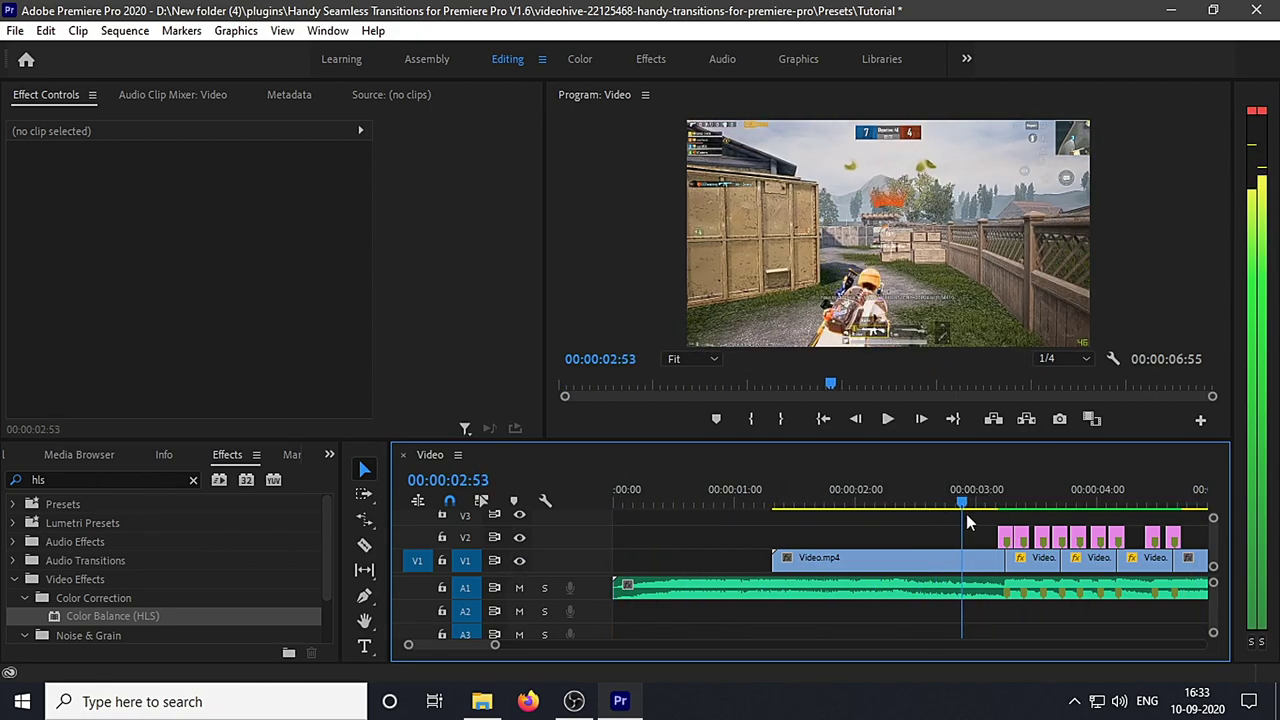
Step: Split the opening gameplay clip and rate-stretch its pieces, the first to 10.88%, to fill V1 from 00:00:00:00 to the first beat cut
drag(1012, 560, 903, 565)
drag(903, 501, 972, 520)
key(c)
click(935, 560)
key(r)
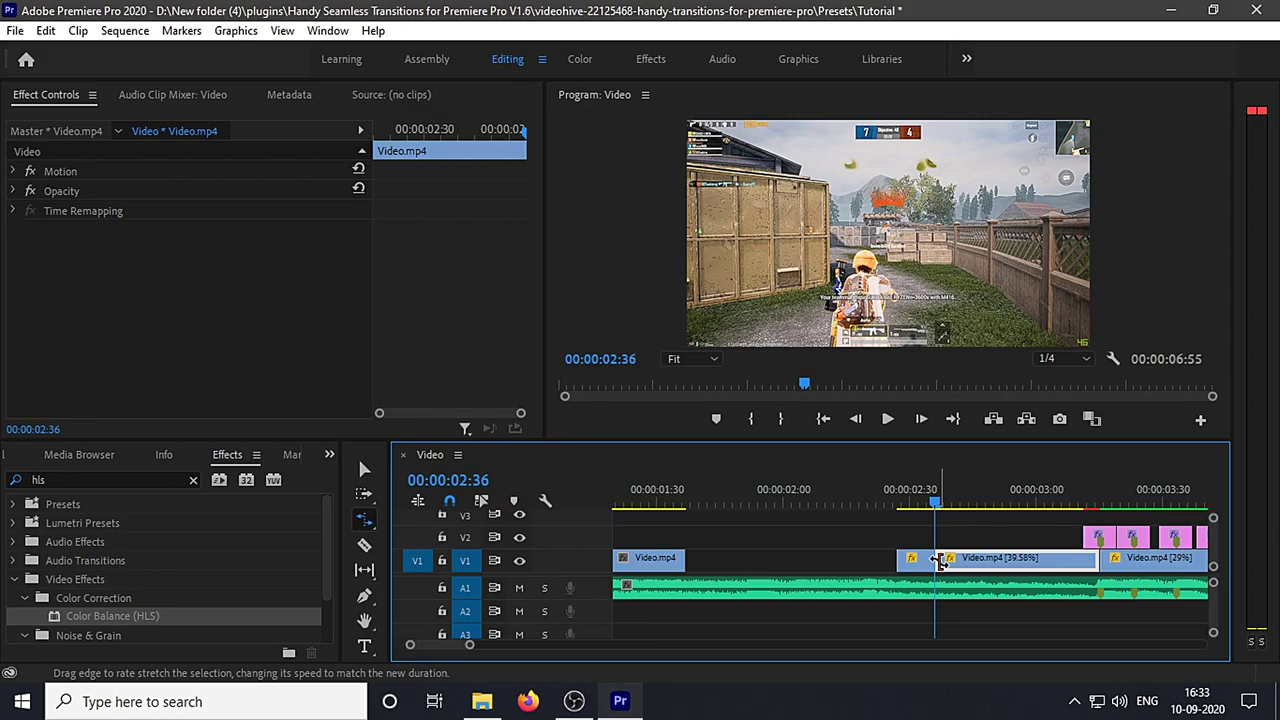
drag(941, 561, 1083, 562)
drag(933, 562, 1081, 562)
key(v)
drag(660, 502, 700, 510)
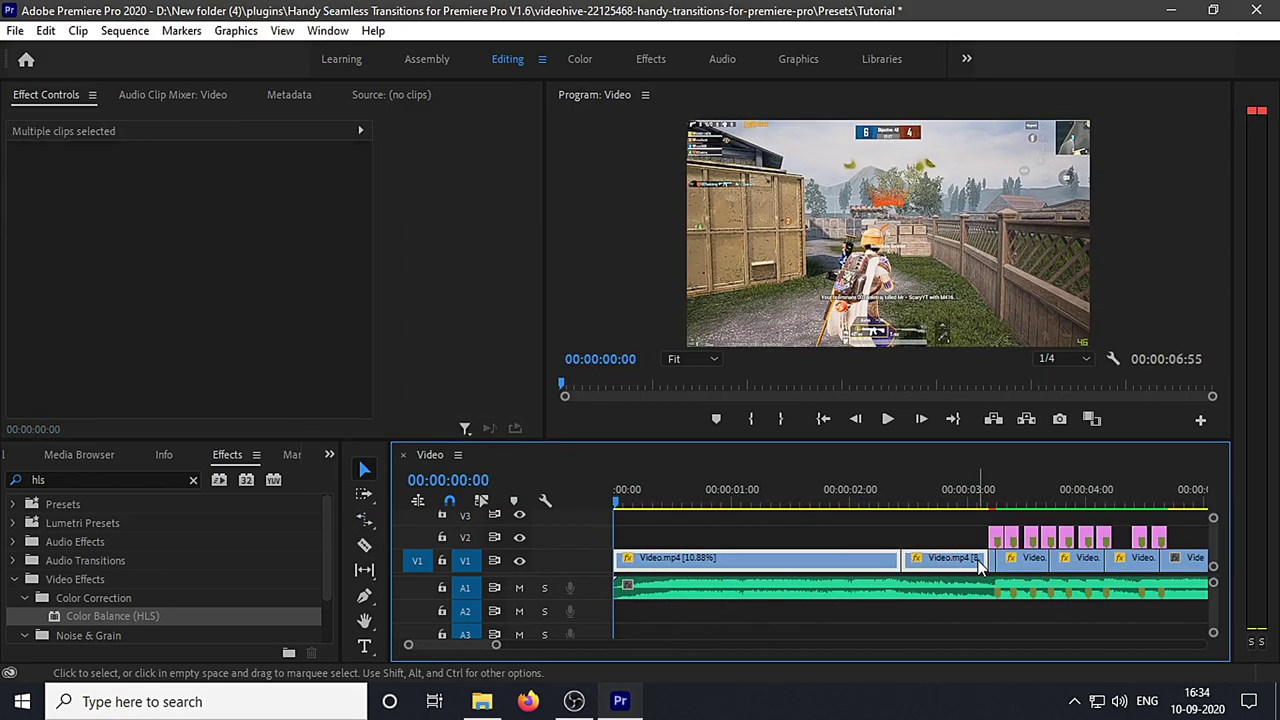
right_click(960, 560)
mouse_move(1036, 660)
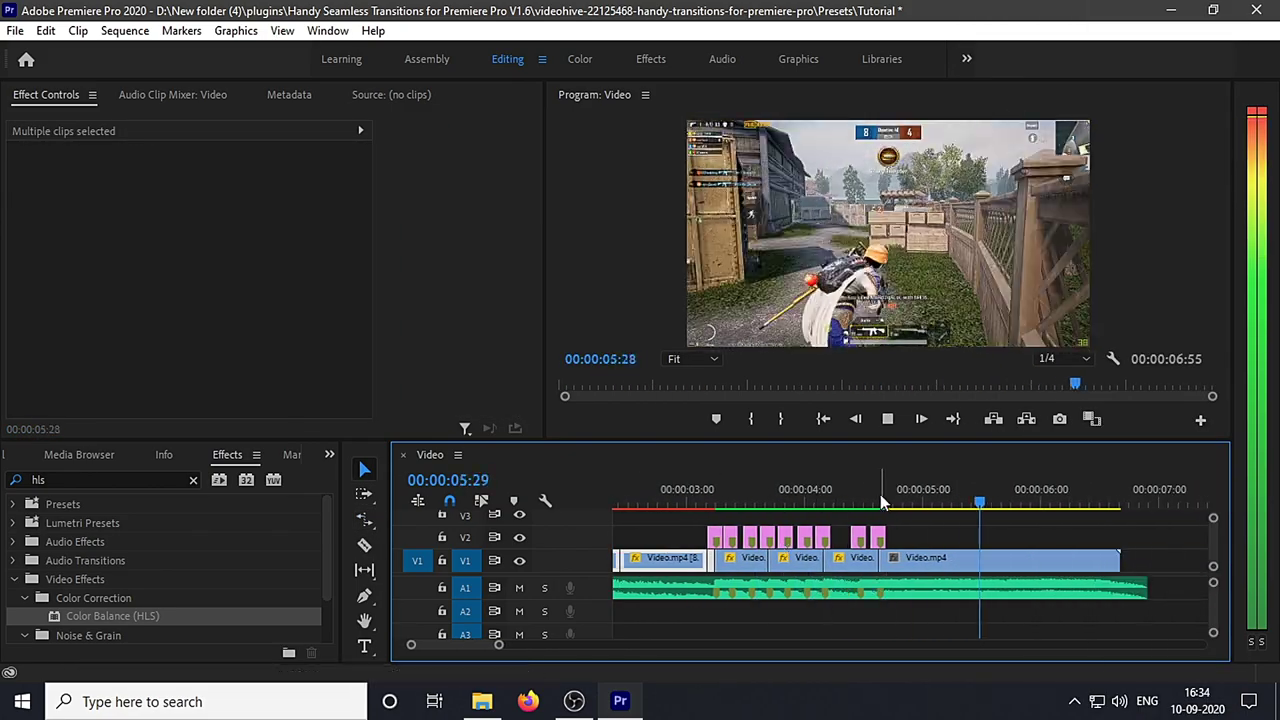
Step: Rate-stretch the closing clip to 13.53% so it ends with the music, and render the sequence for review
drag(880, 494, 1015, 494)
drag(1010, 565, 886, 575)
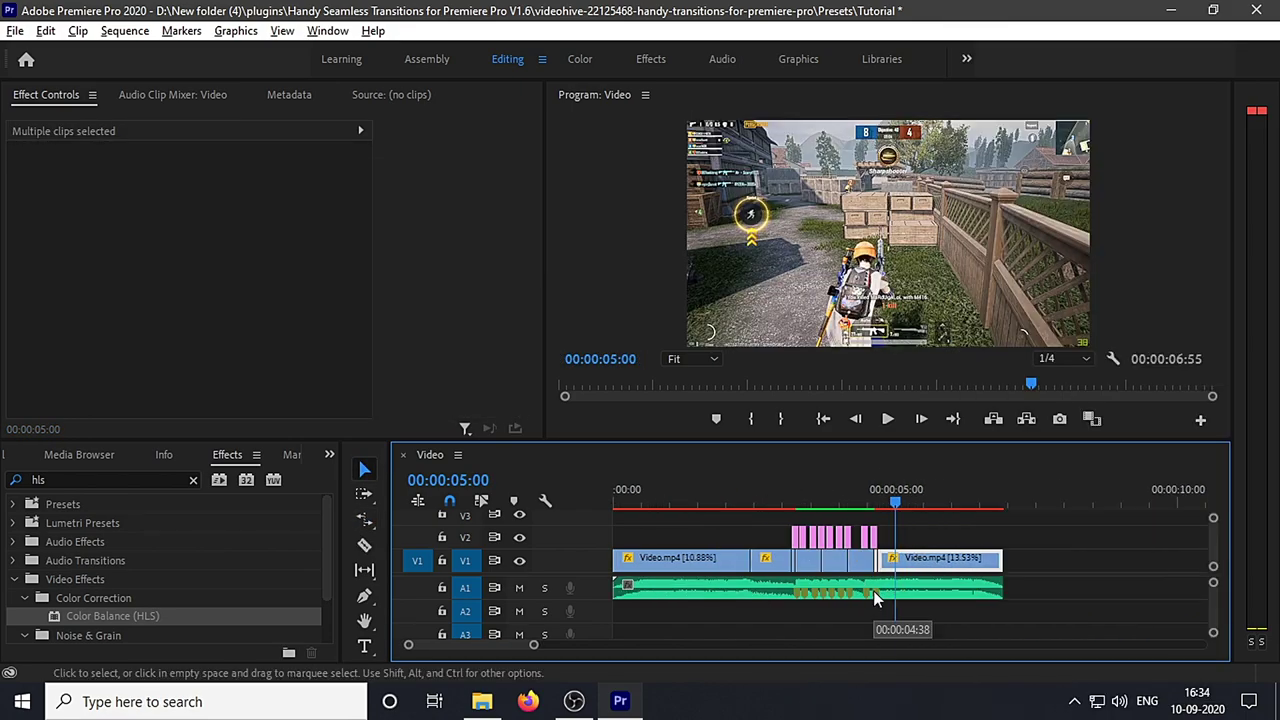
key(Return)
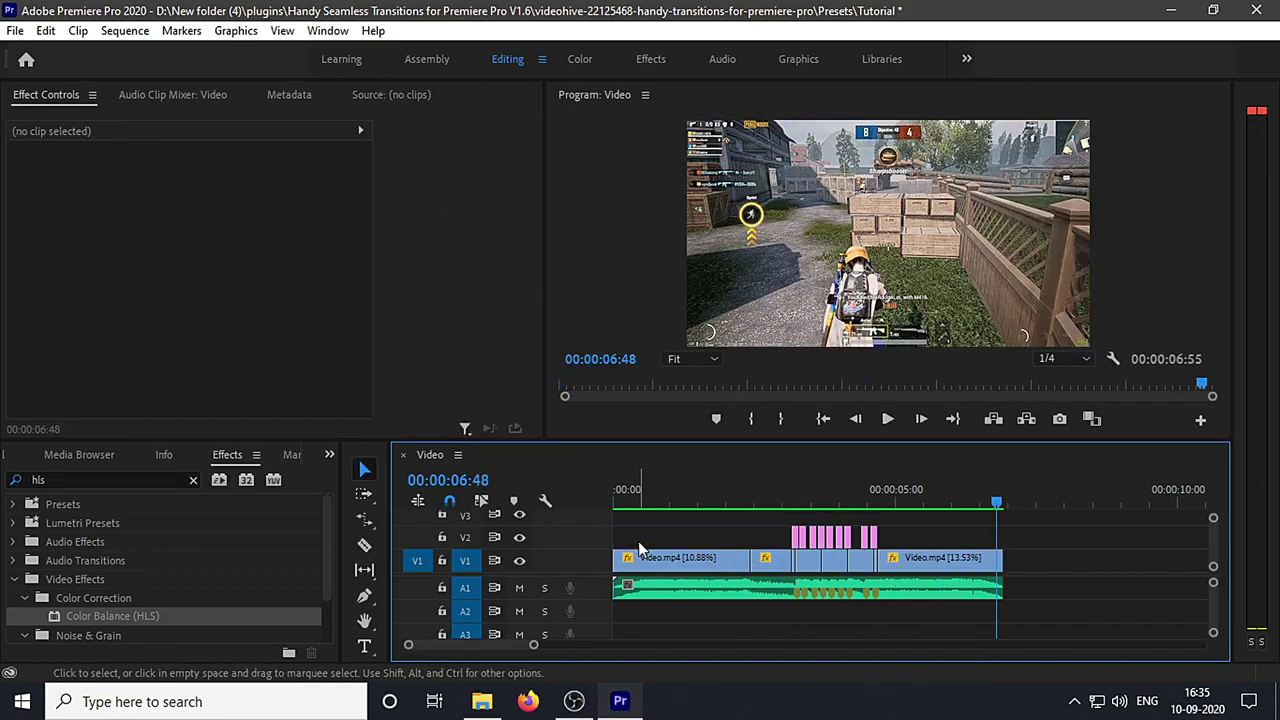
drag(682, 502, 866, 502)
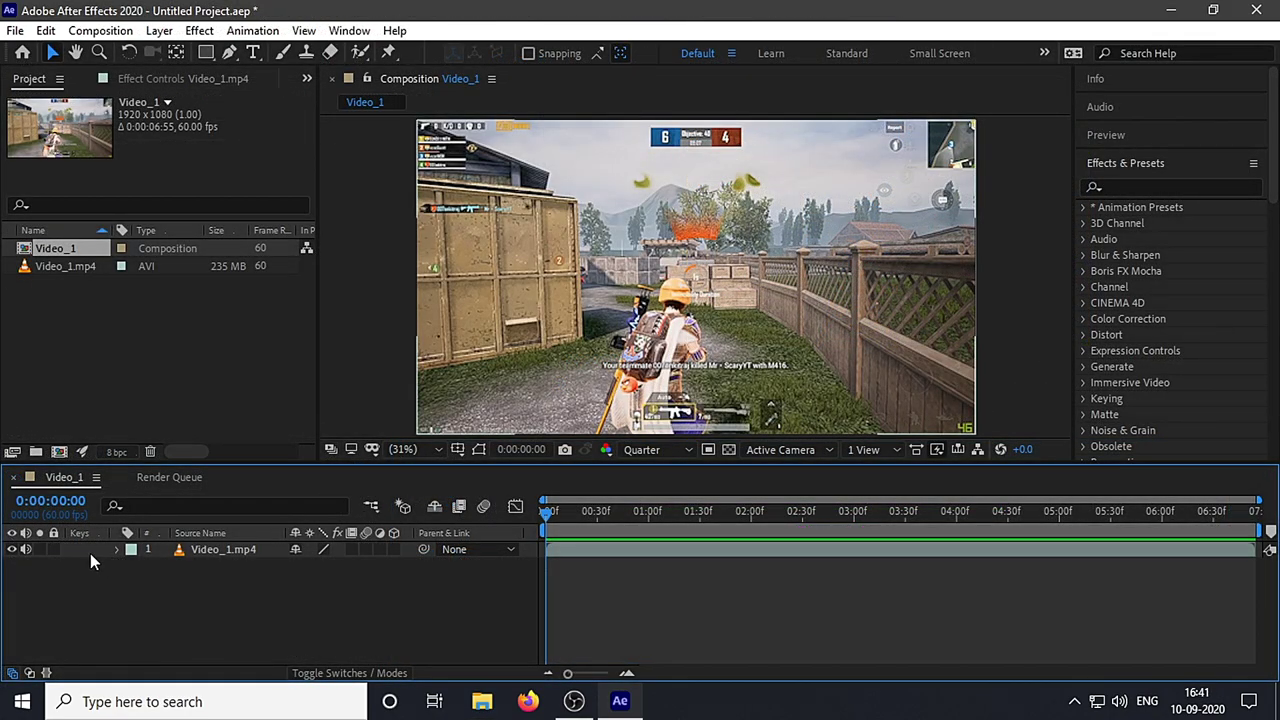
Step: Switch to After Effects and add an adjustment layer above Video_1.mp4 in the Video_1 composition
right_click(90, 553)
mouse_move(240, 355)
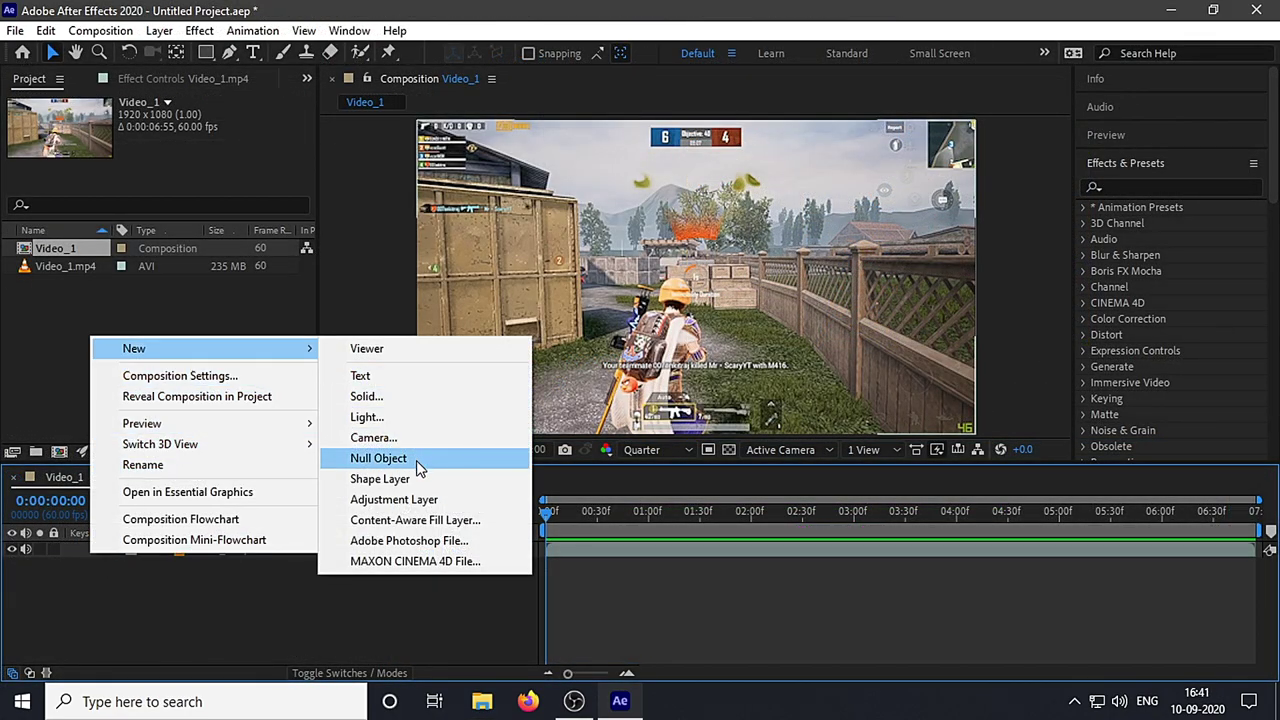
click(418, 499)
click(394, 607)
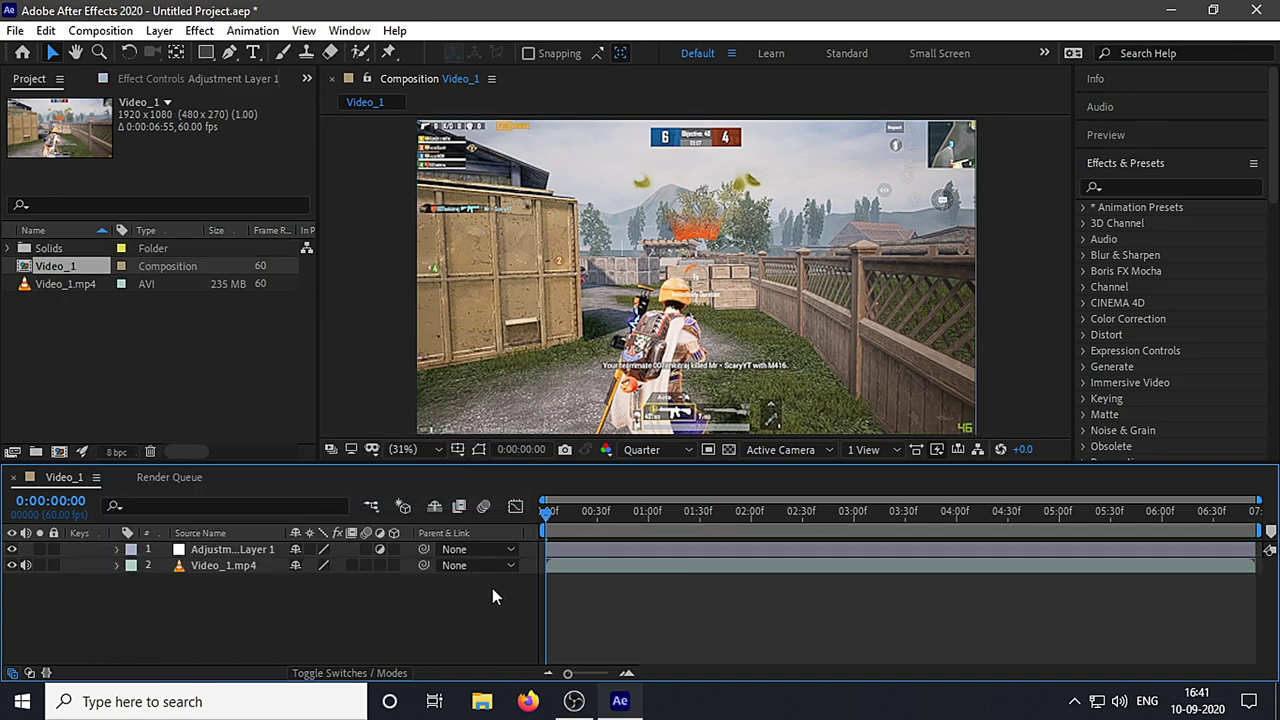
Step: Find the Lumetri Color effect, apply it to the adjustment layer and expand its Creative settings
click(590, 549)
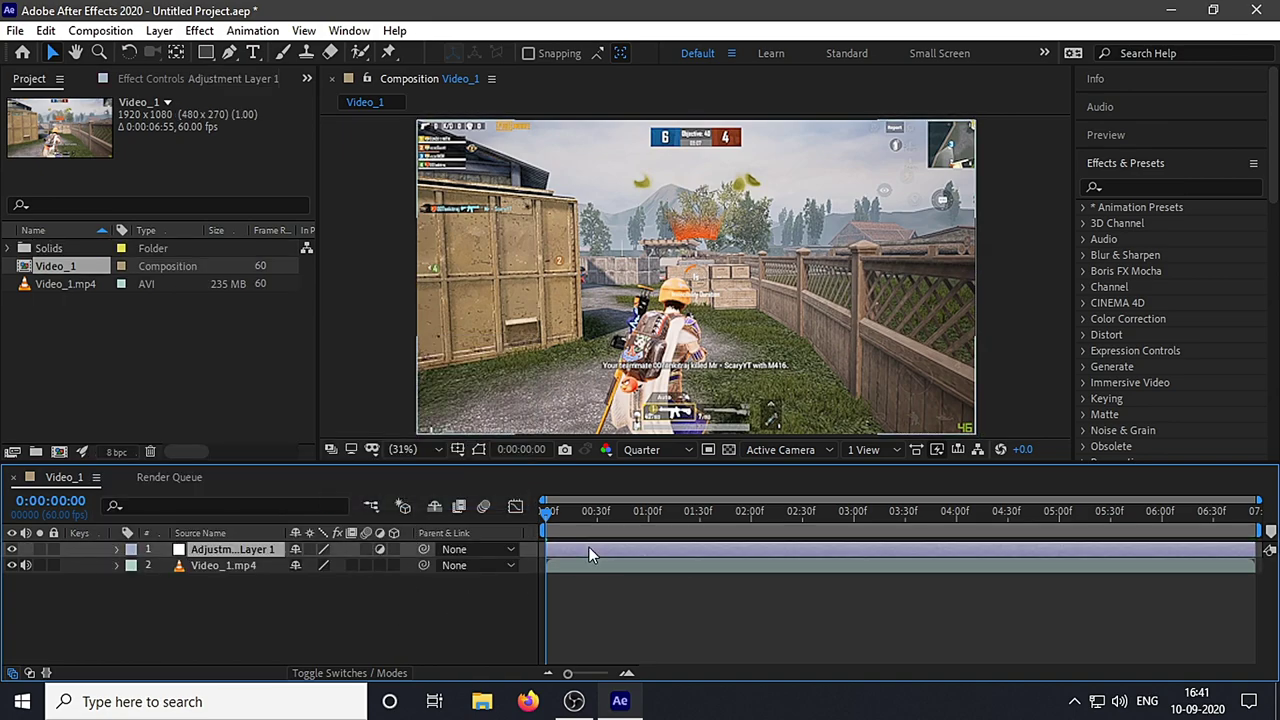
click(1133, 187)
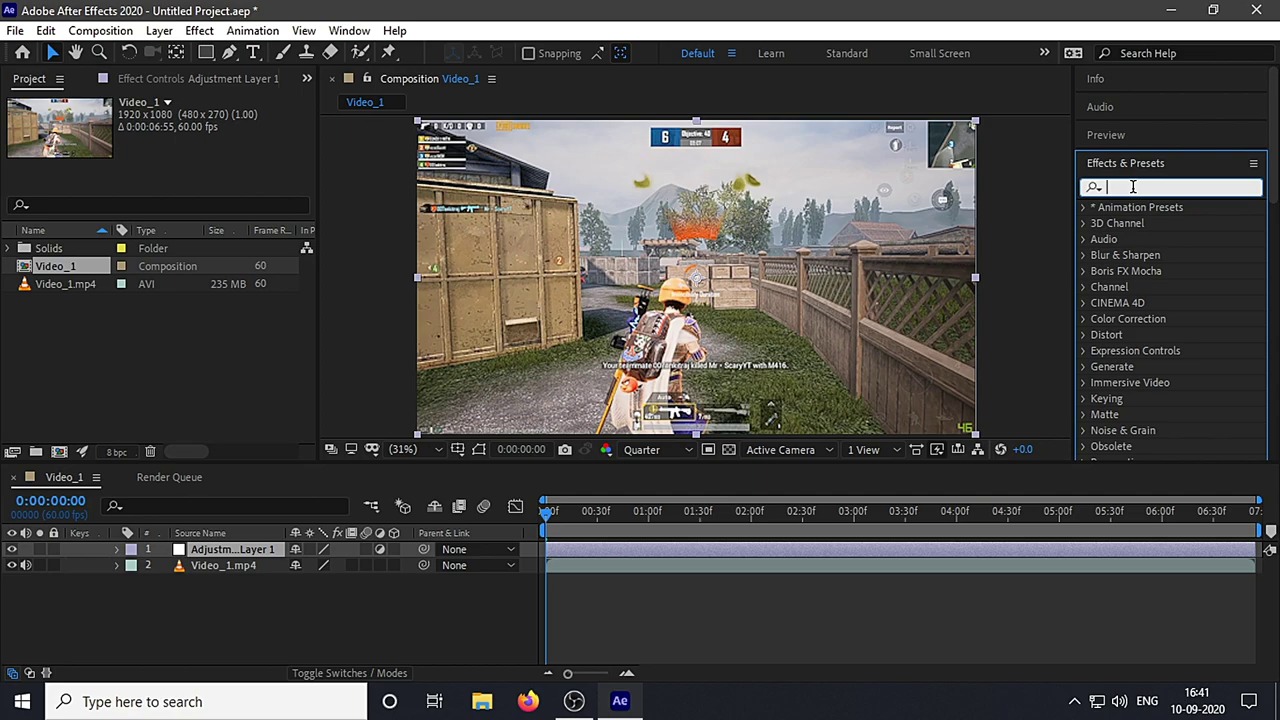
text(lumetri)
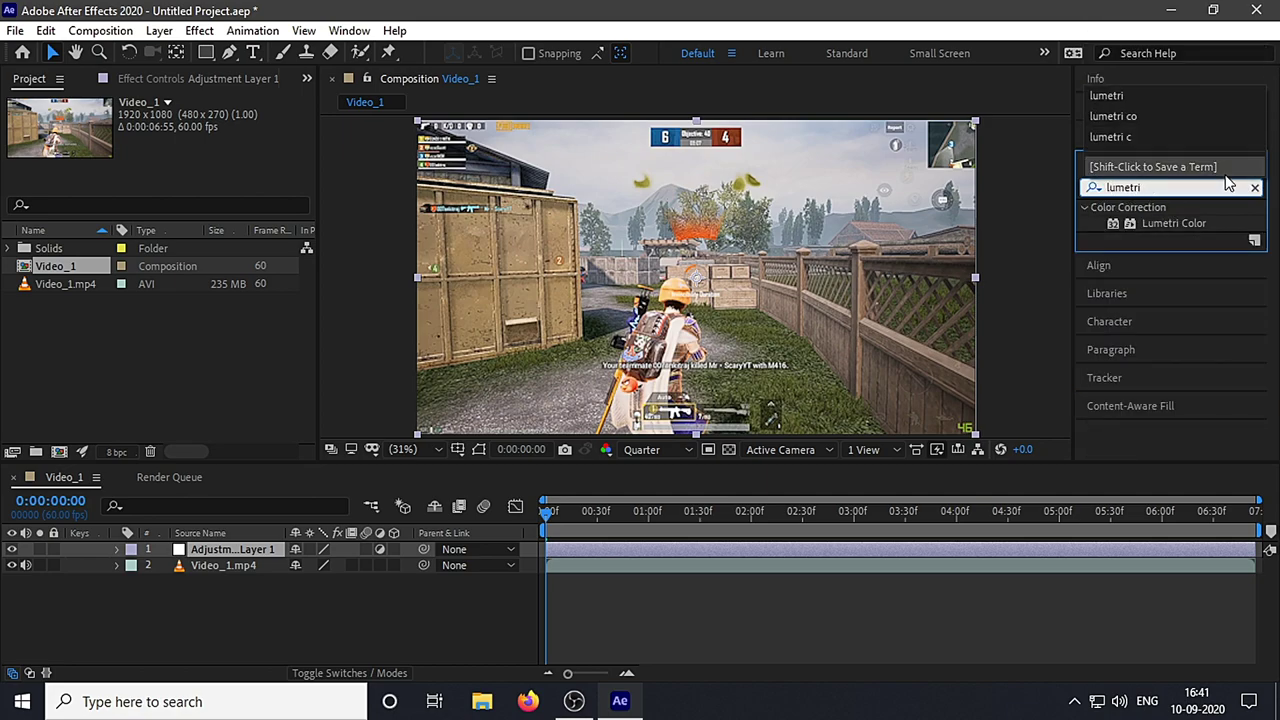
drag(1174, 223, 649, 552)
click(57, 216)
click(27, 166)
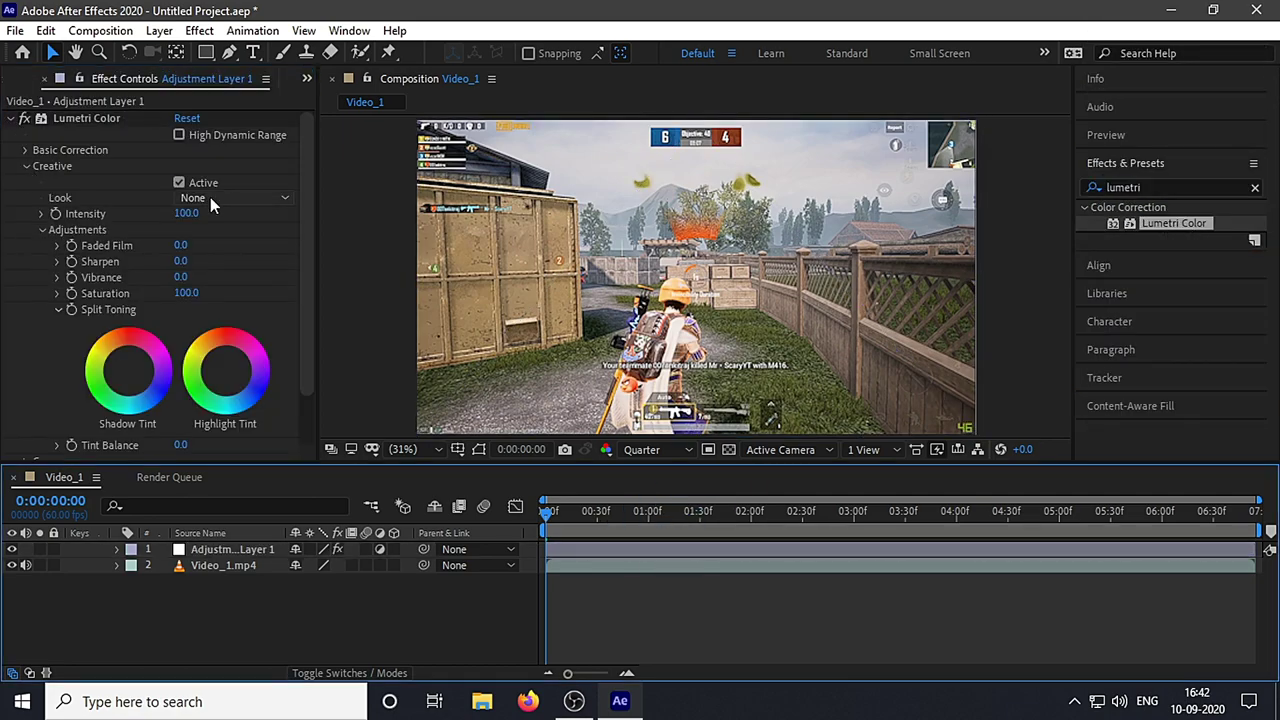
Step: Browse from the Adobe folder in Program Files to the INSN look and load it as the Creative Look
click(210, 197)
click(275, 66)
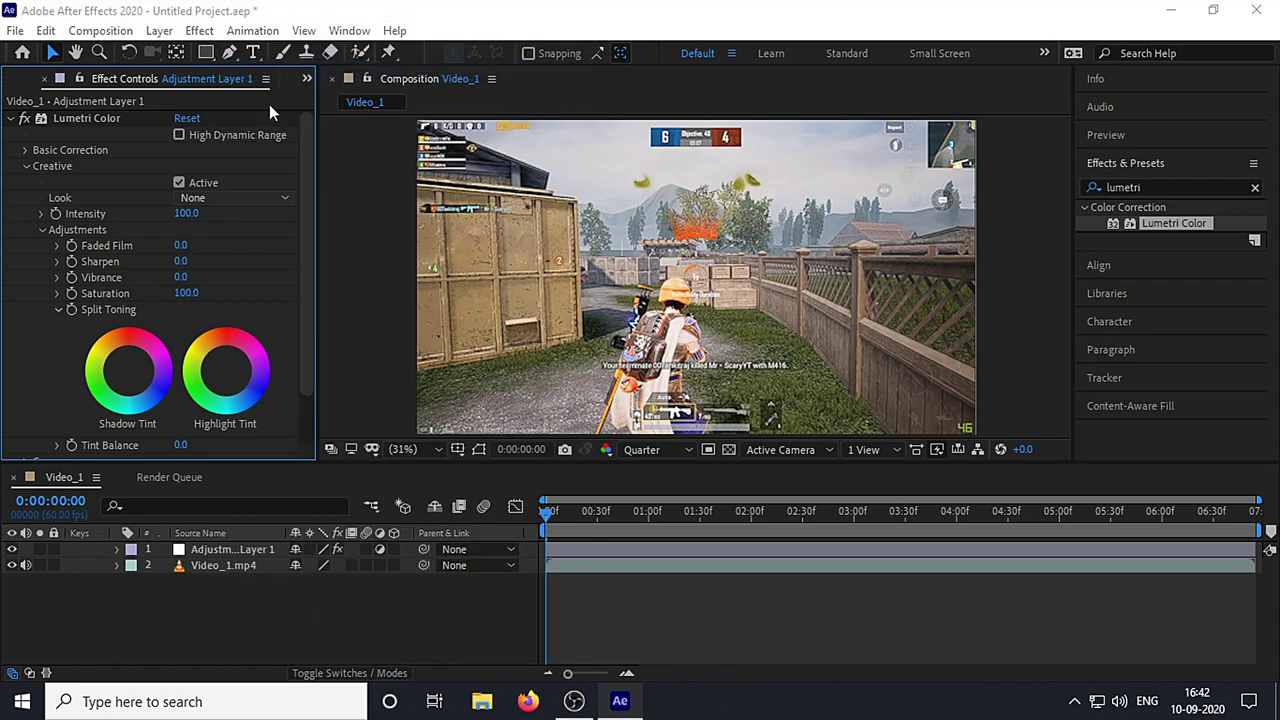
click(100, 337)
double_click(262, 218)
key(alt+Left)
double_click(255, 194)
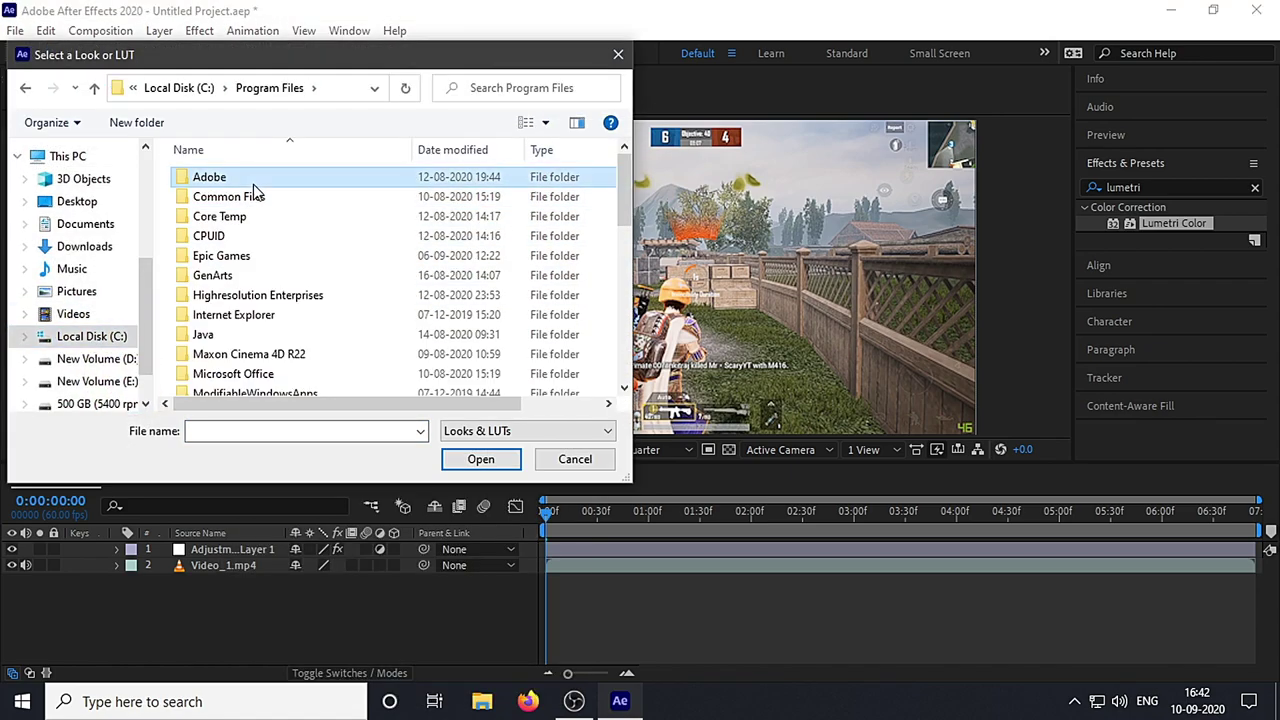
double_click(254, 182)
double_click(254, 180)
double_click(253, 180)
scroll(246, 345, down, 3)
double_click(241, 199)
double_click(240, 277)
double_click(236, 217)
double_click(238, 267)
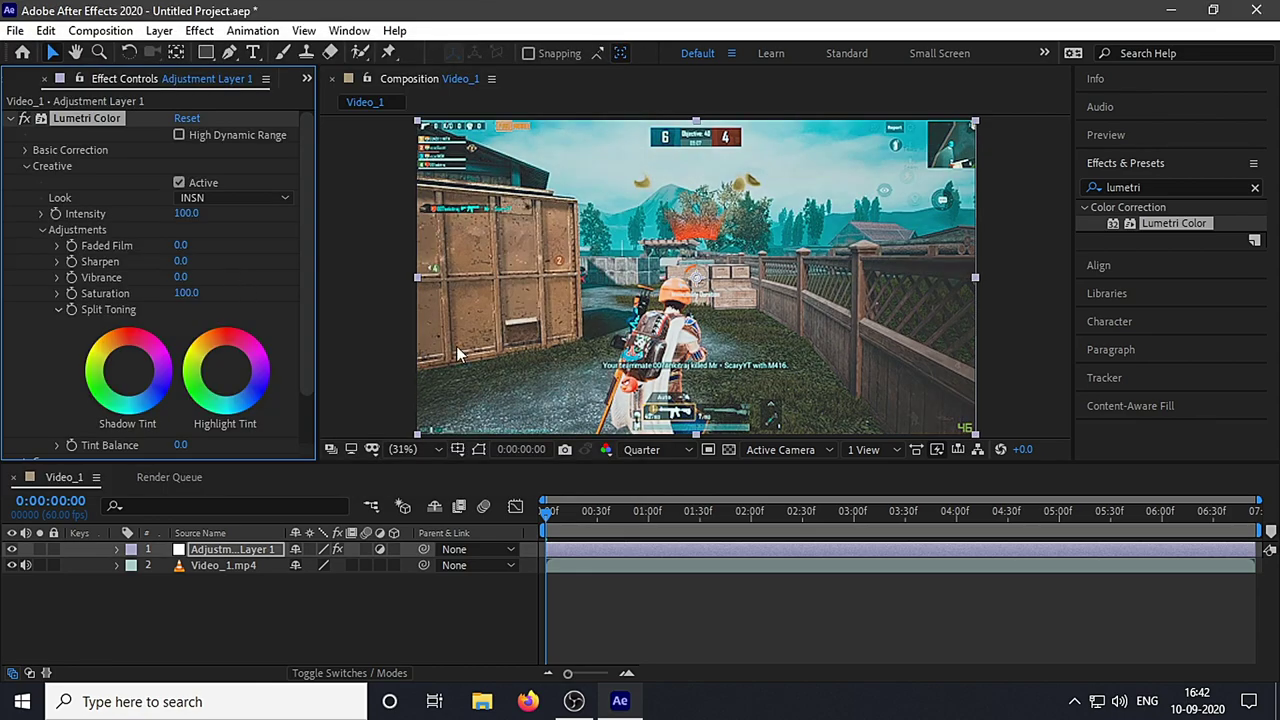
Step: Set the adjustment layer's Opacity to 80% and collapse the property again
click(224, 551)
key(t)
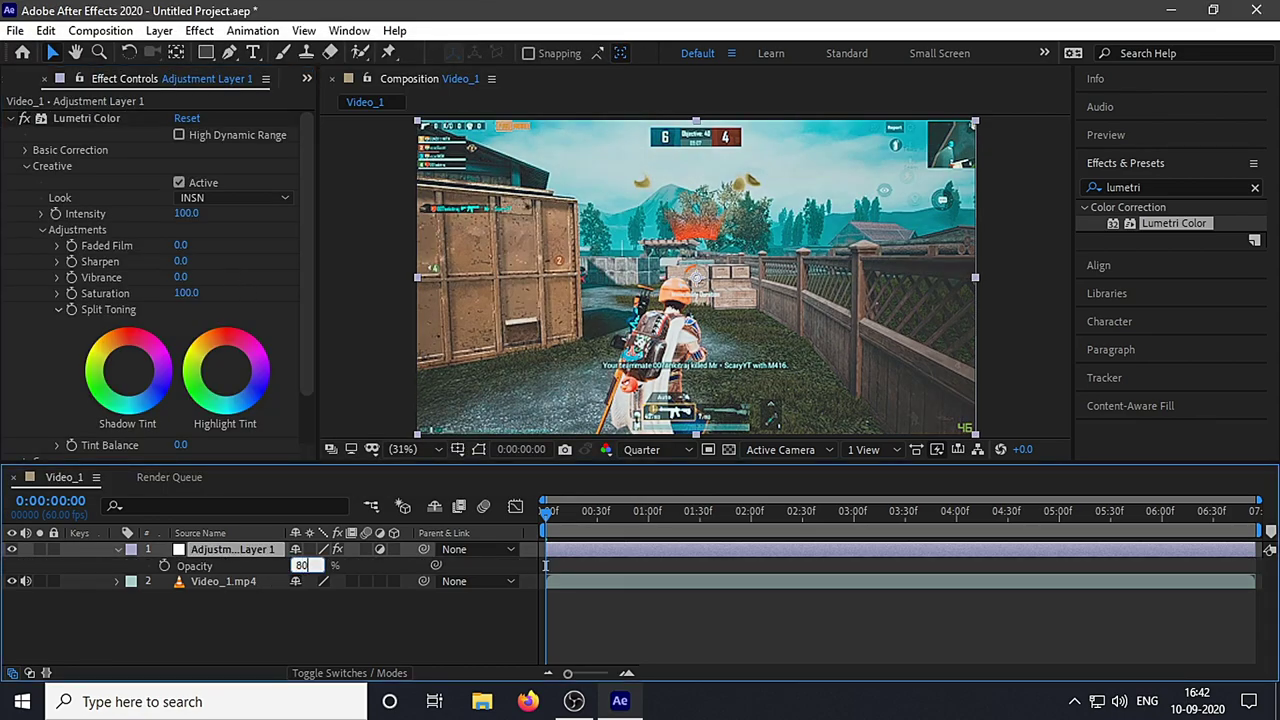
key(Return)
click(301, 635)
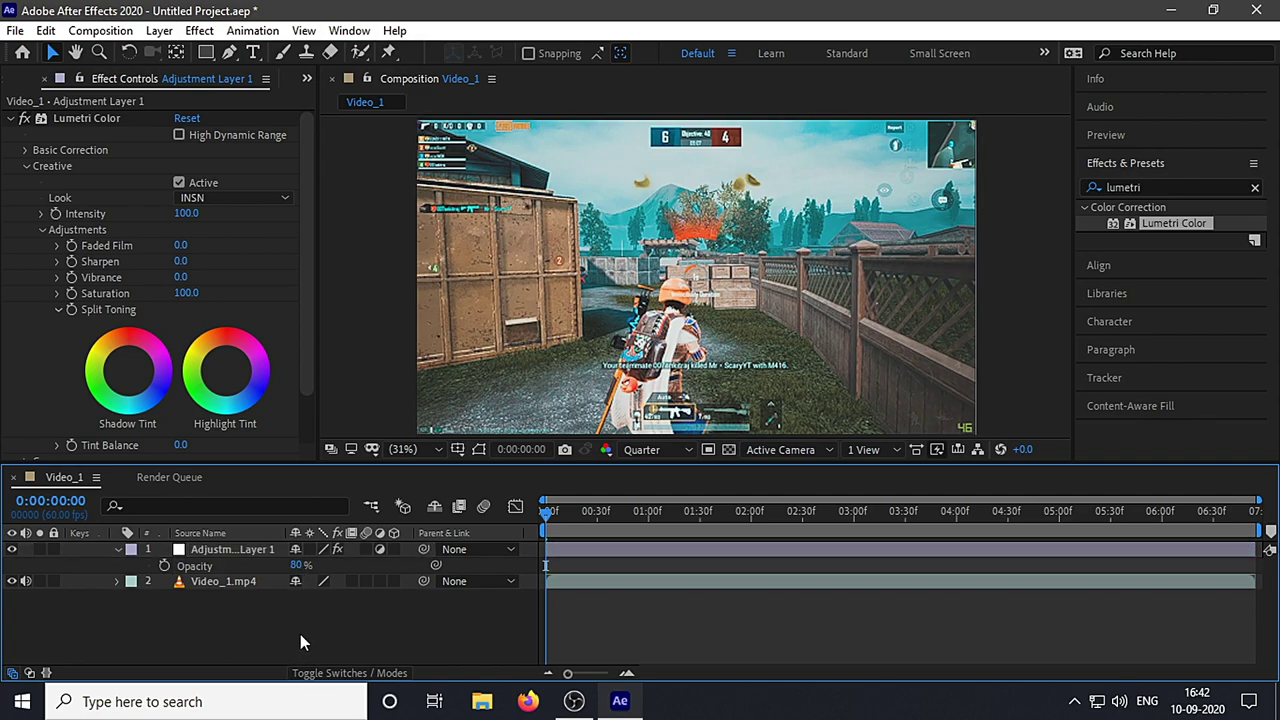
click(218, 552)
key(t)
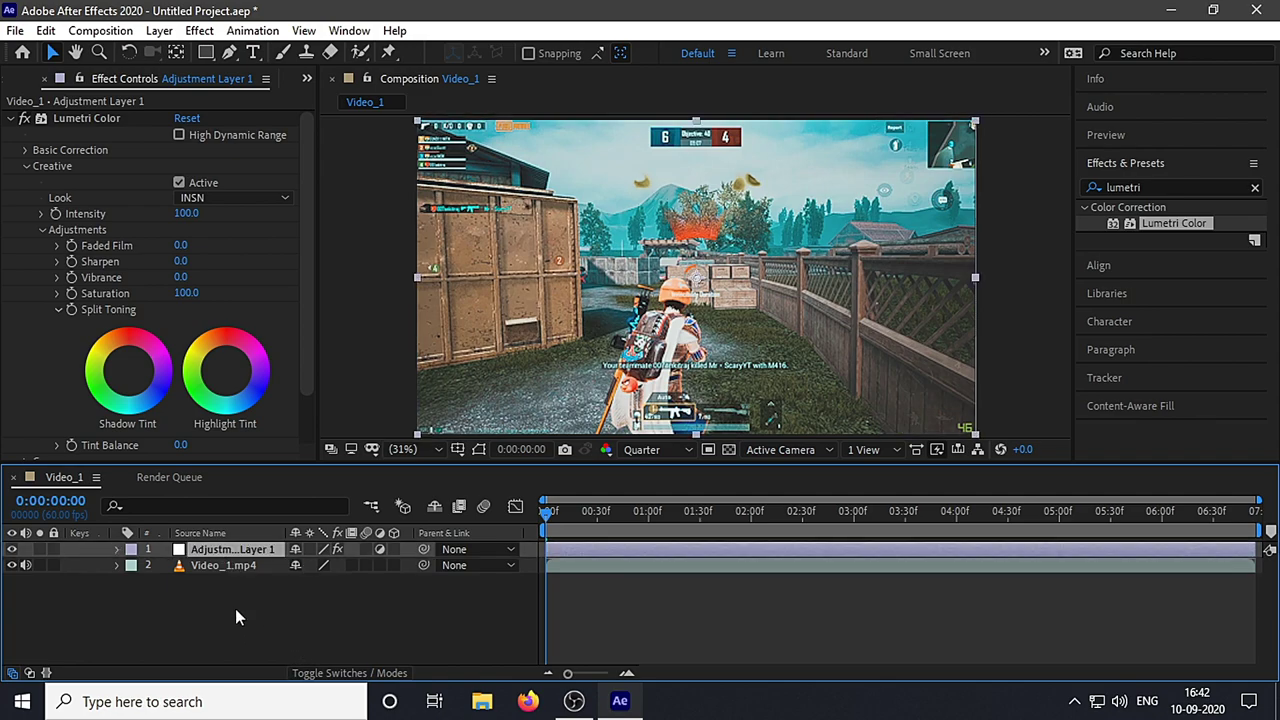
click(235, 608)
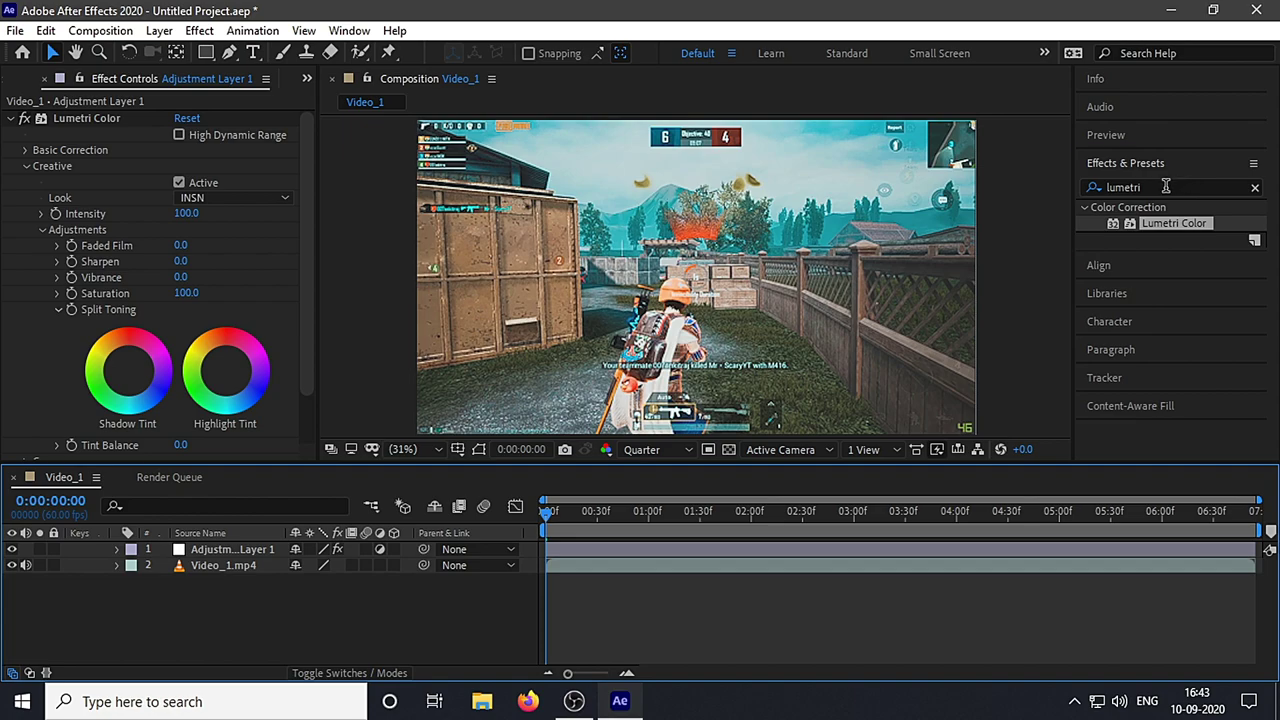
Step: Find the Stylize Glow effect, apply it to the adjustment layer and set its Glow Radius to 20
drag(1165, 187, 1097, 186)
text(glow)
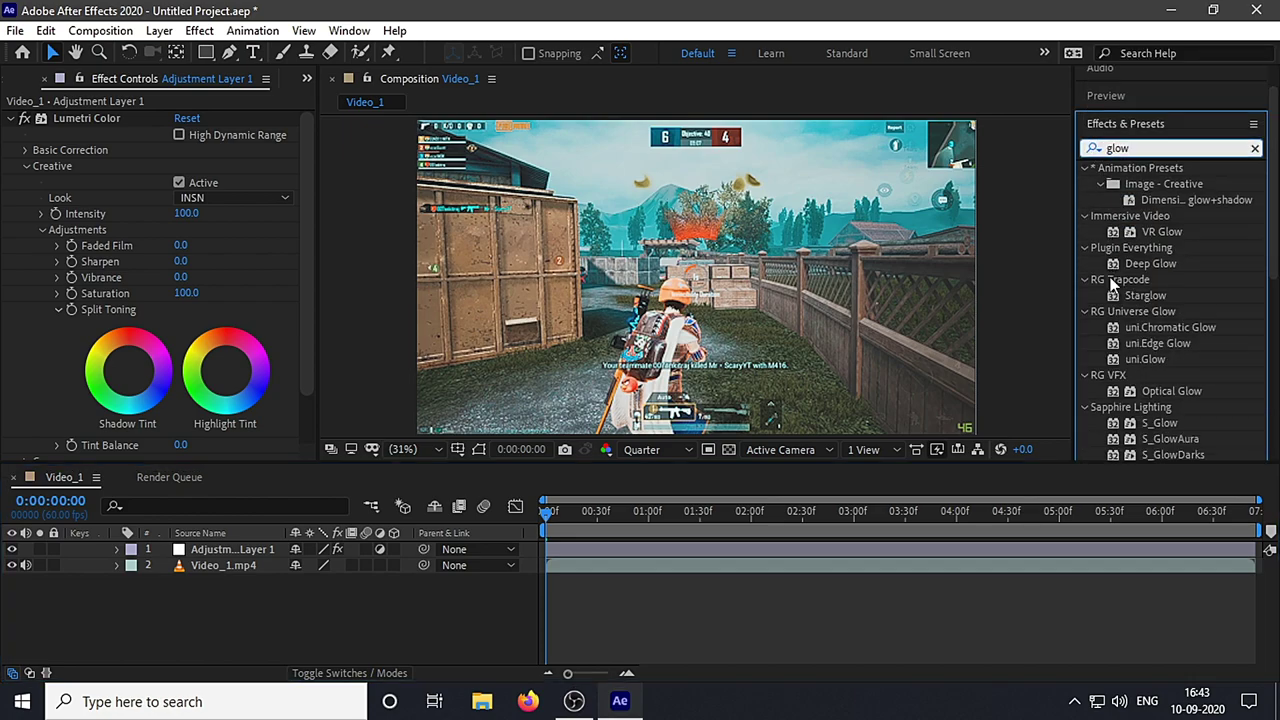
scroll(1113, 285, down, 6)
drag(1153, 315, 617, 549)
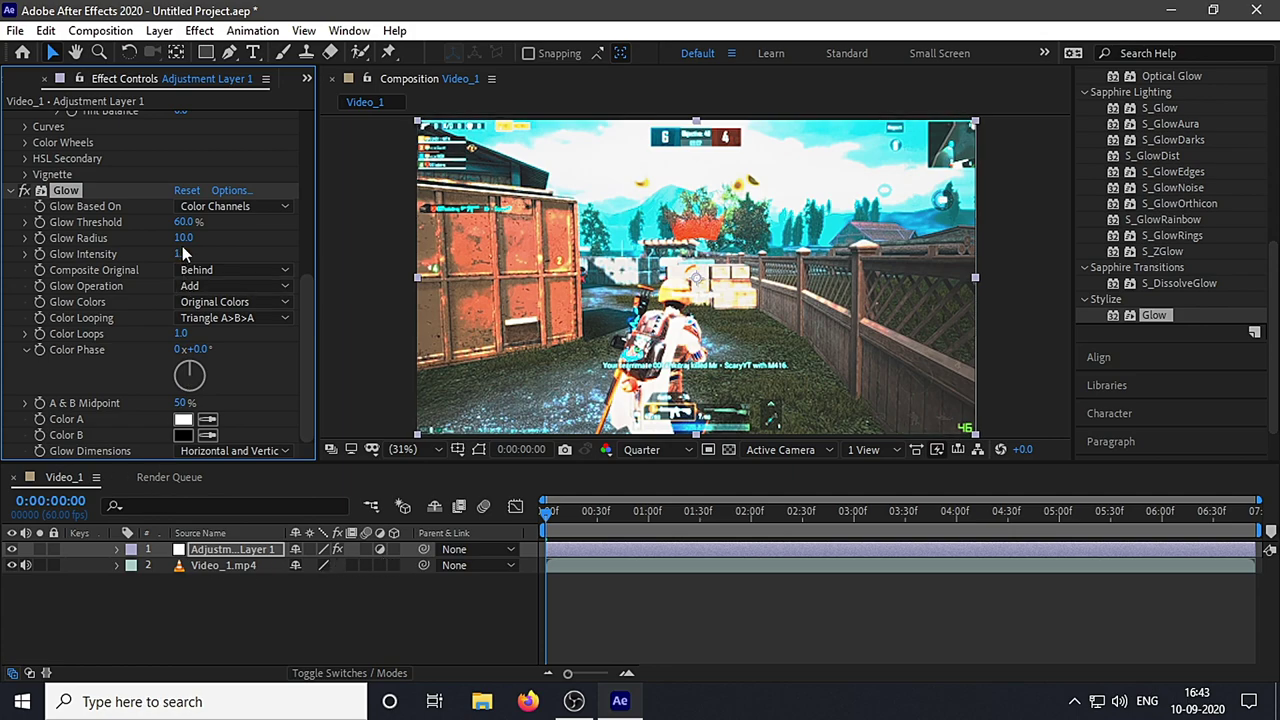
text(2)
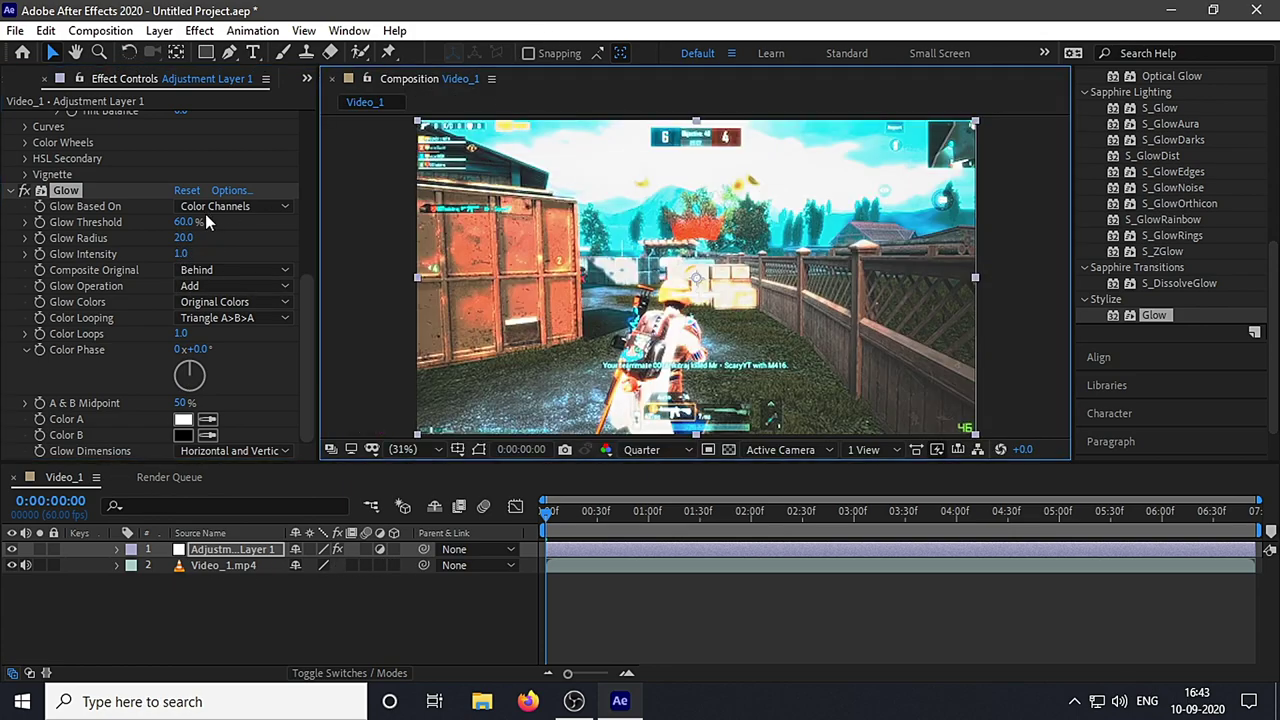
Step: Set the adjustment layer's Glow Radius to 200 and Glow Threshold to 95%, and play the composition to check the result
text(00)
key(Return)
text(95)
key(Return)
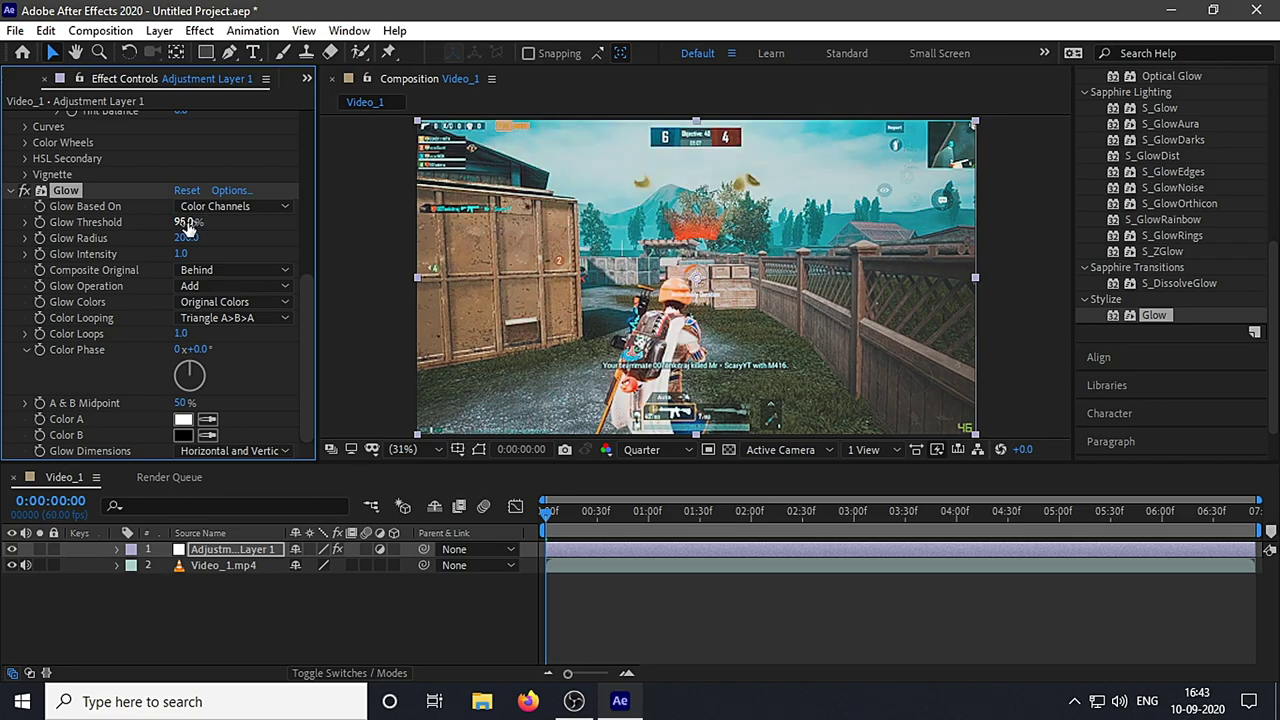
click(285, 593)
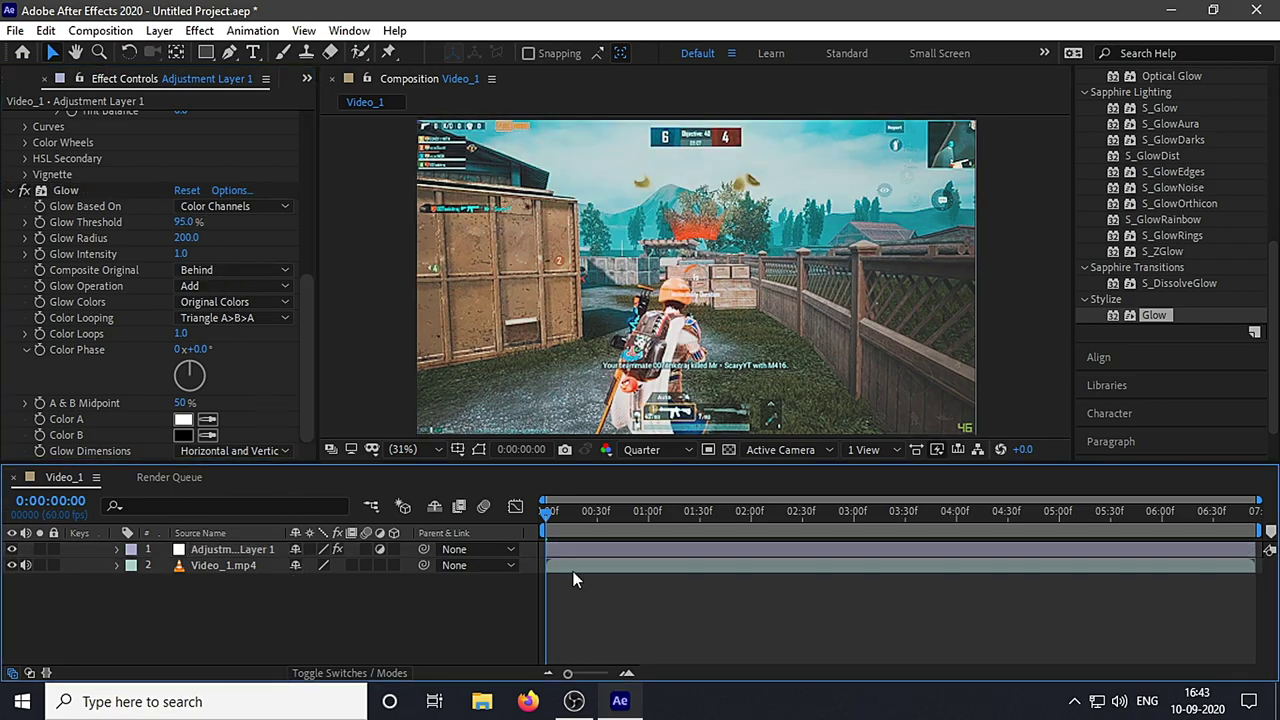
key(space)
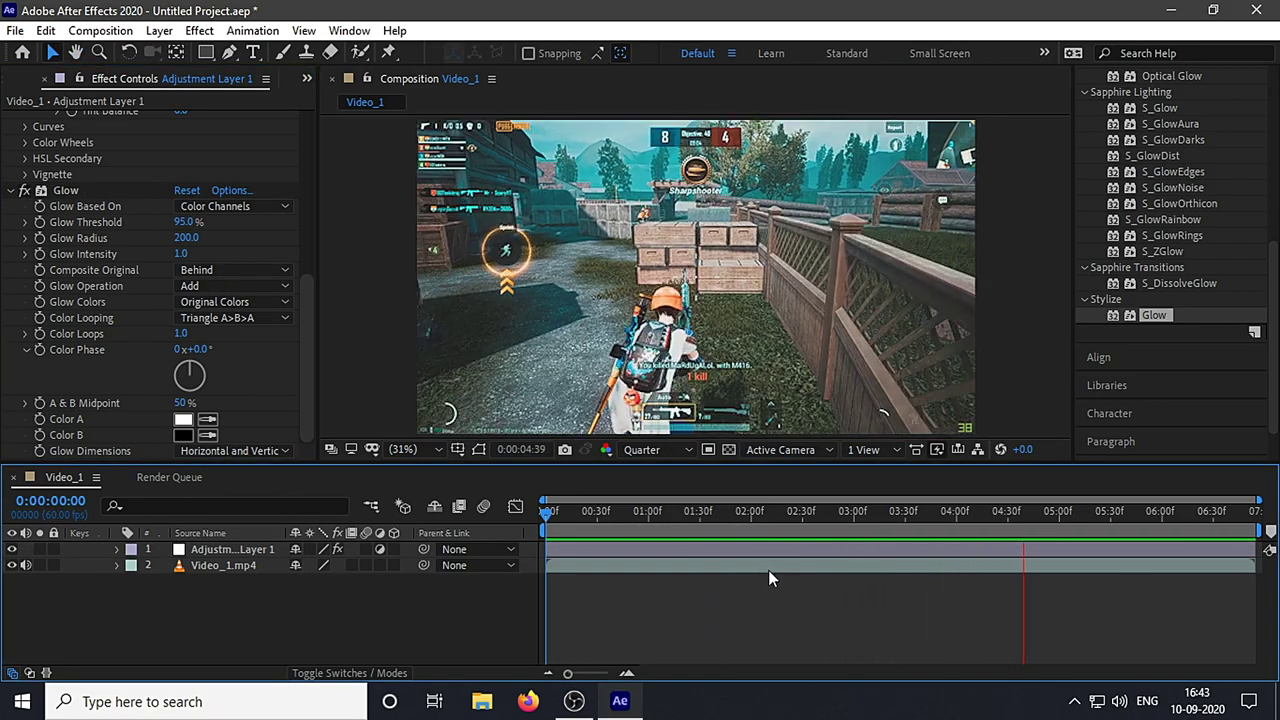
drag(547, 515, 584, 529)
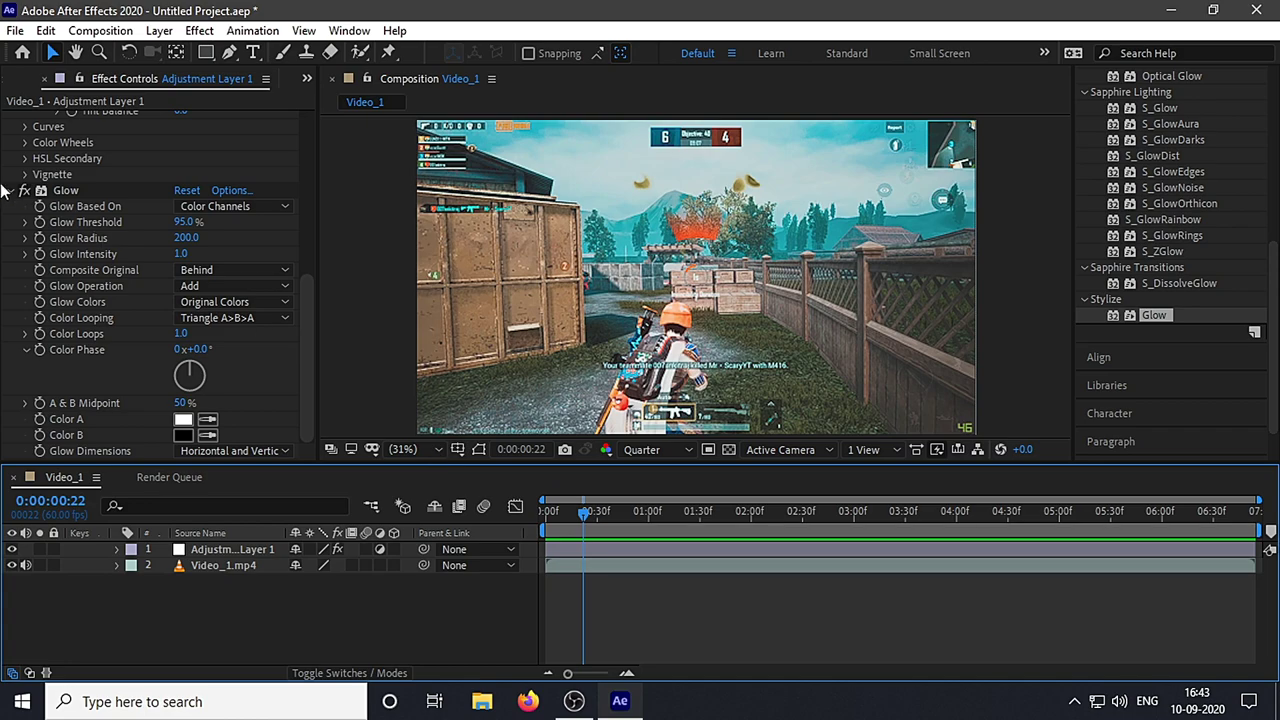
Step: Collapse the Creative settings of Lumetri Color, expand Vignette and adjust the vignette Amount on the adjustment layer
scroll(14, 207, up, 5)
scroll(14, 214, up, 2)
click(25, 167)
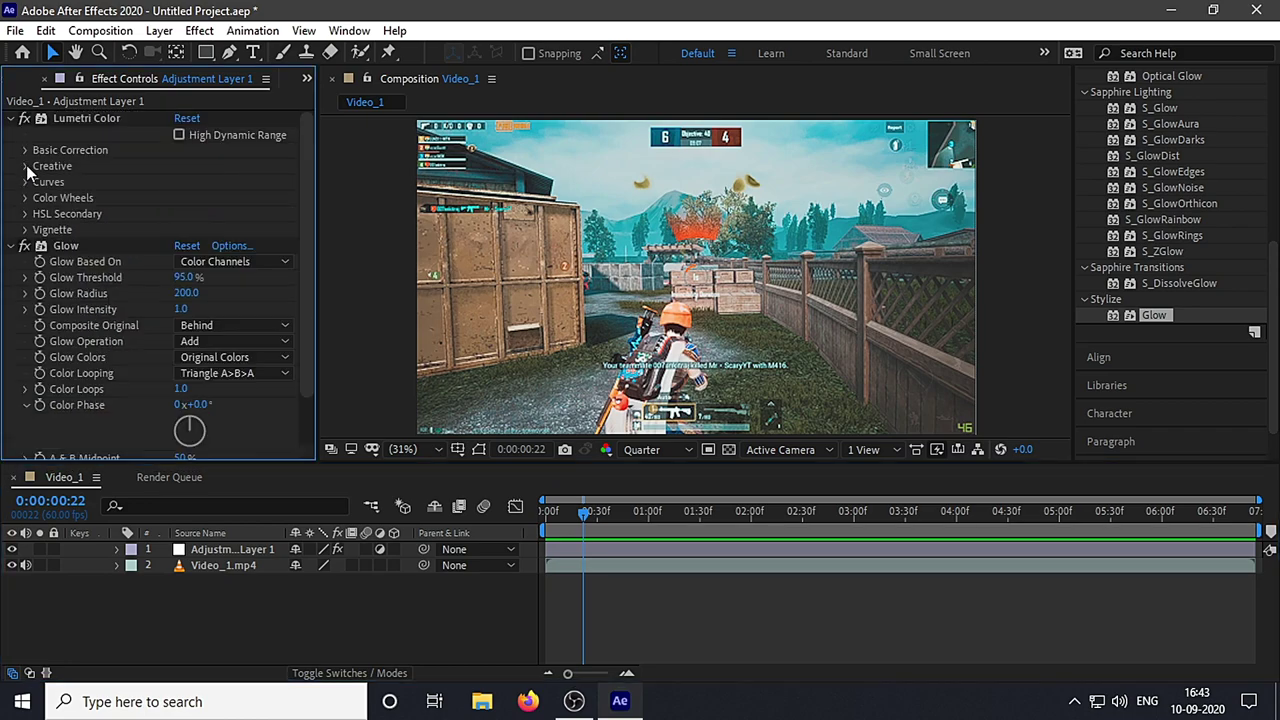
click(26, 231)
scroll(147, 203, down, 2)
click(172, 202)
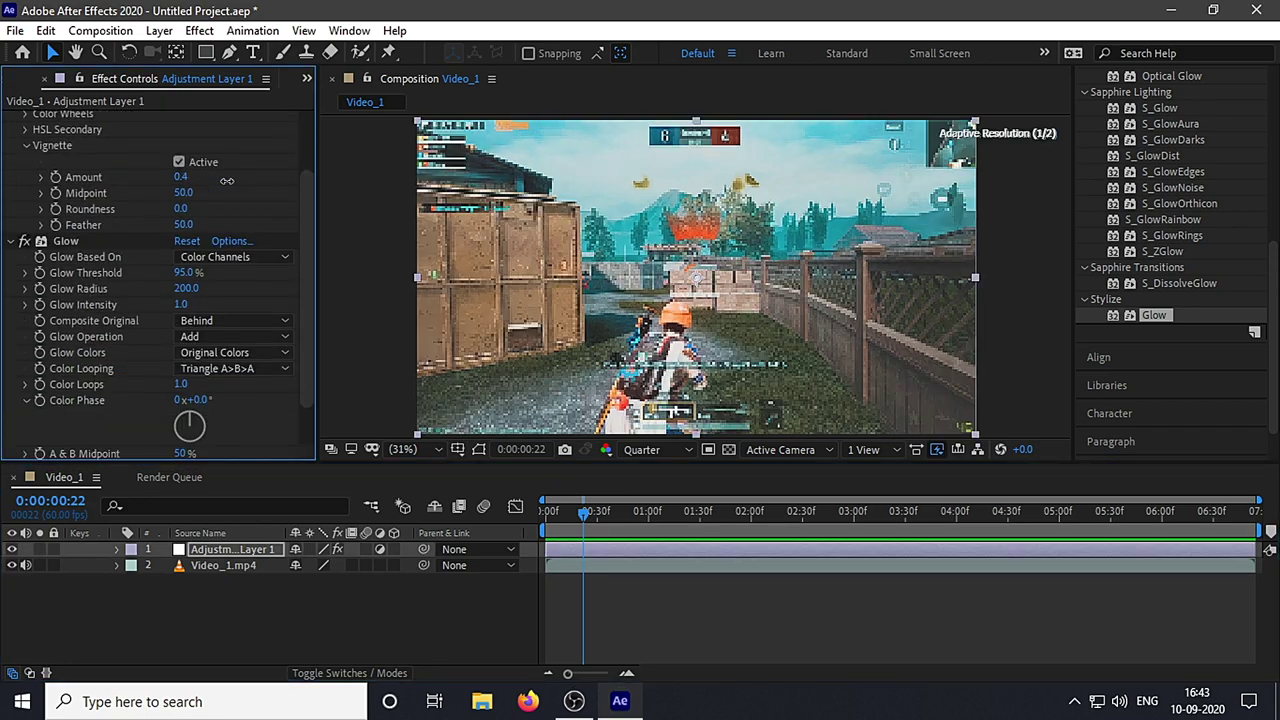
drag(172, 202, 7, 243)
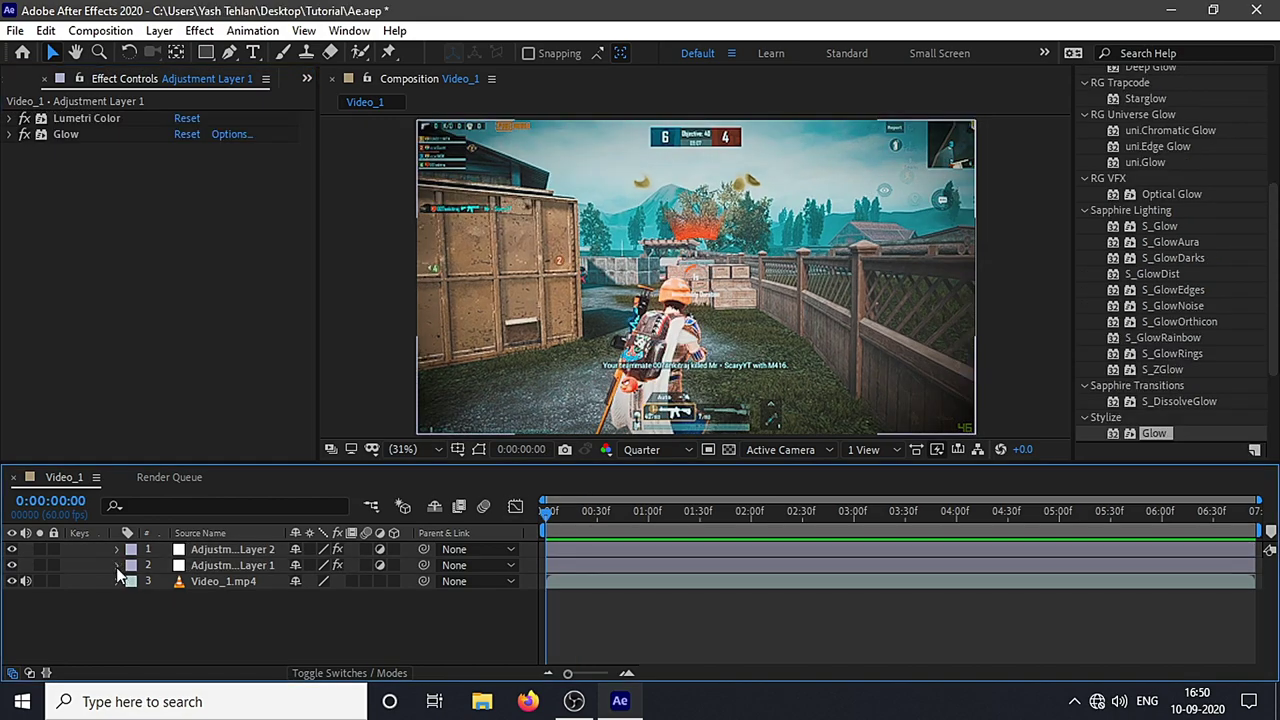
Step: Create a new adjustment layer above Adjustment Layer 1, split it at frame 30 and keep only the first part
right_click(84, 564)
mouse_move(236, 357)
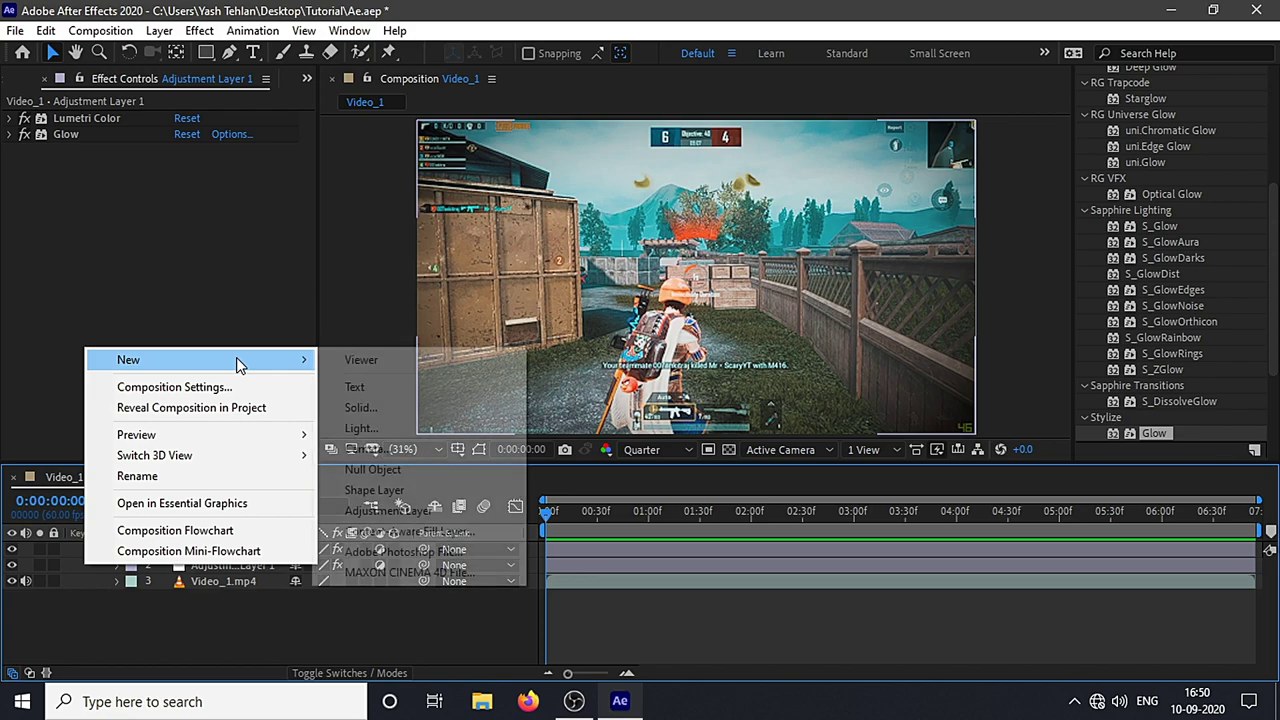
click(438, 511)
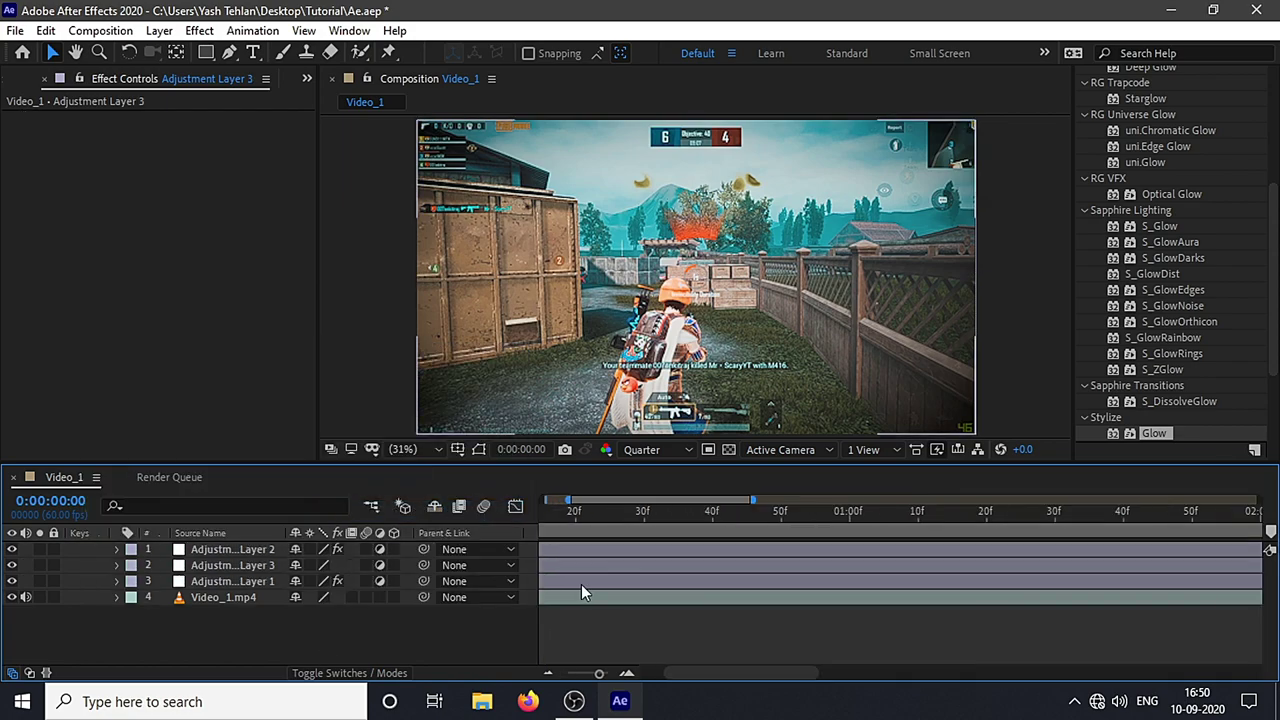
click(767, 568)
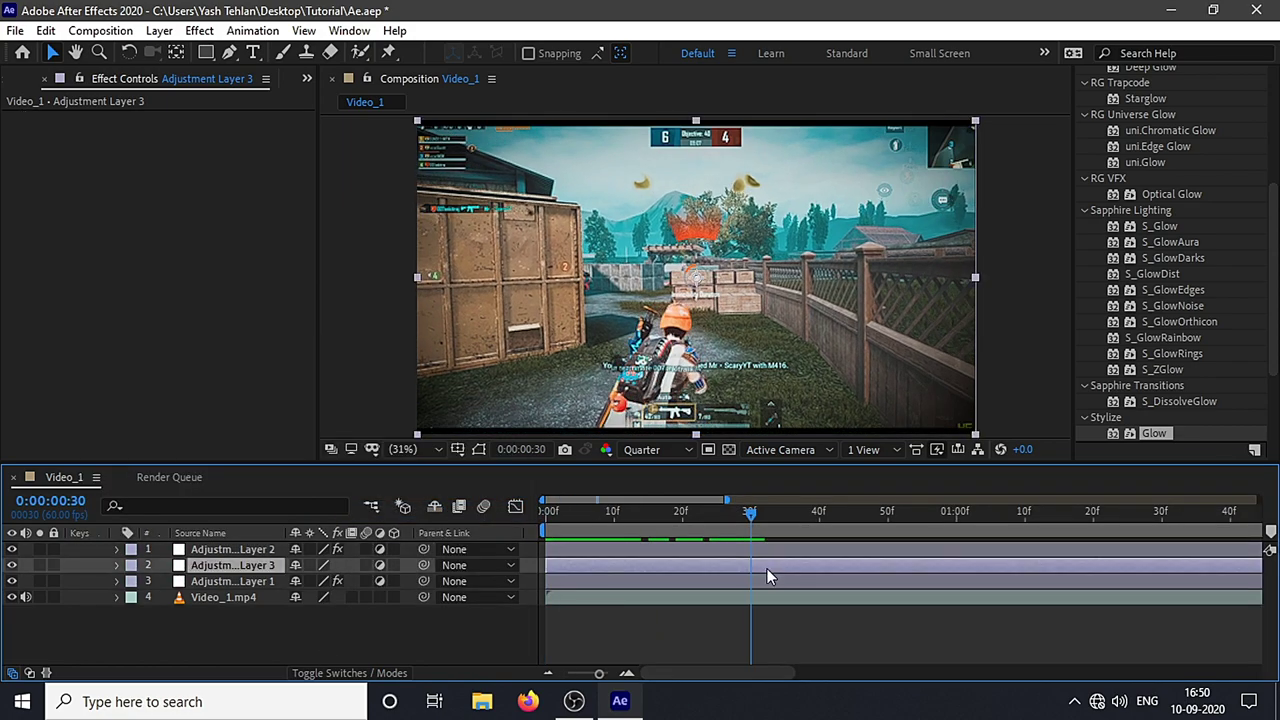
key(ctrl+shift+d)
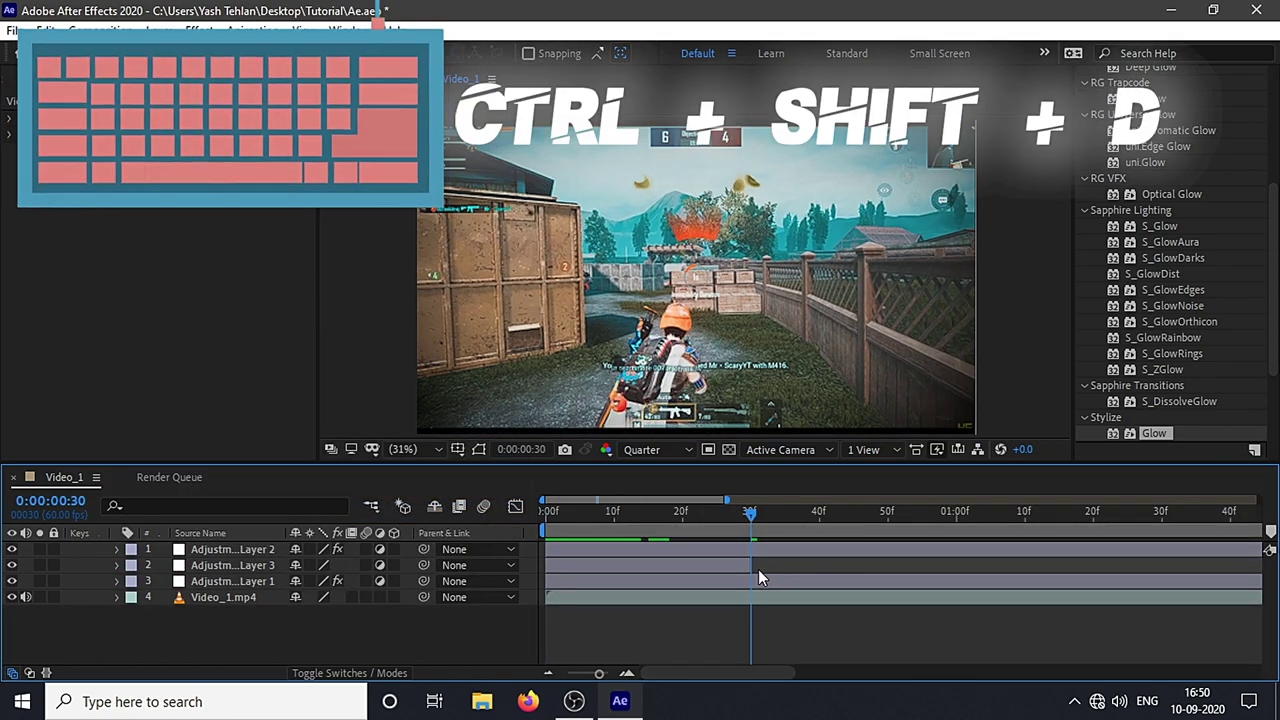
Step: Apply Glow to the short adjustment layer with Glow Colors set to A & B Colors, Glow Radius 90 and Glow Threshold 100%
drag(681, 523, 541, 543)
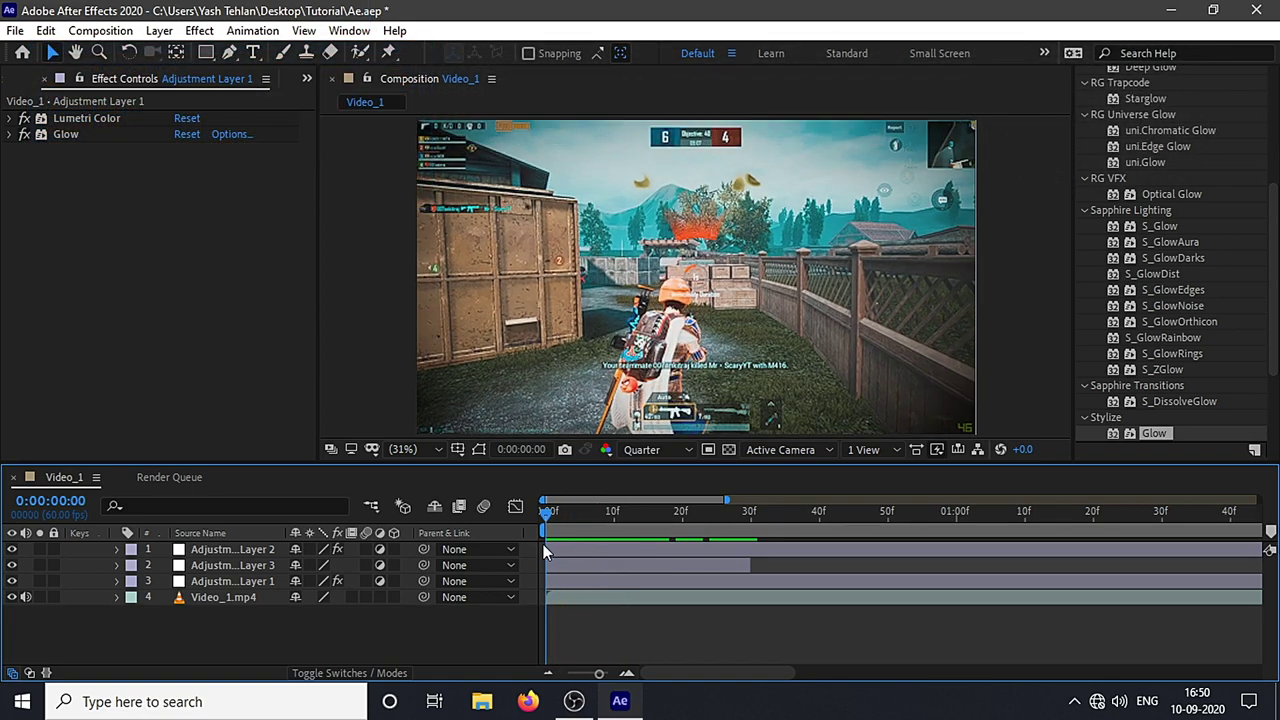
drag(1154, 434, 1111, 442)
drag(891, 511, 742, 575)
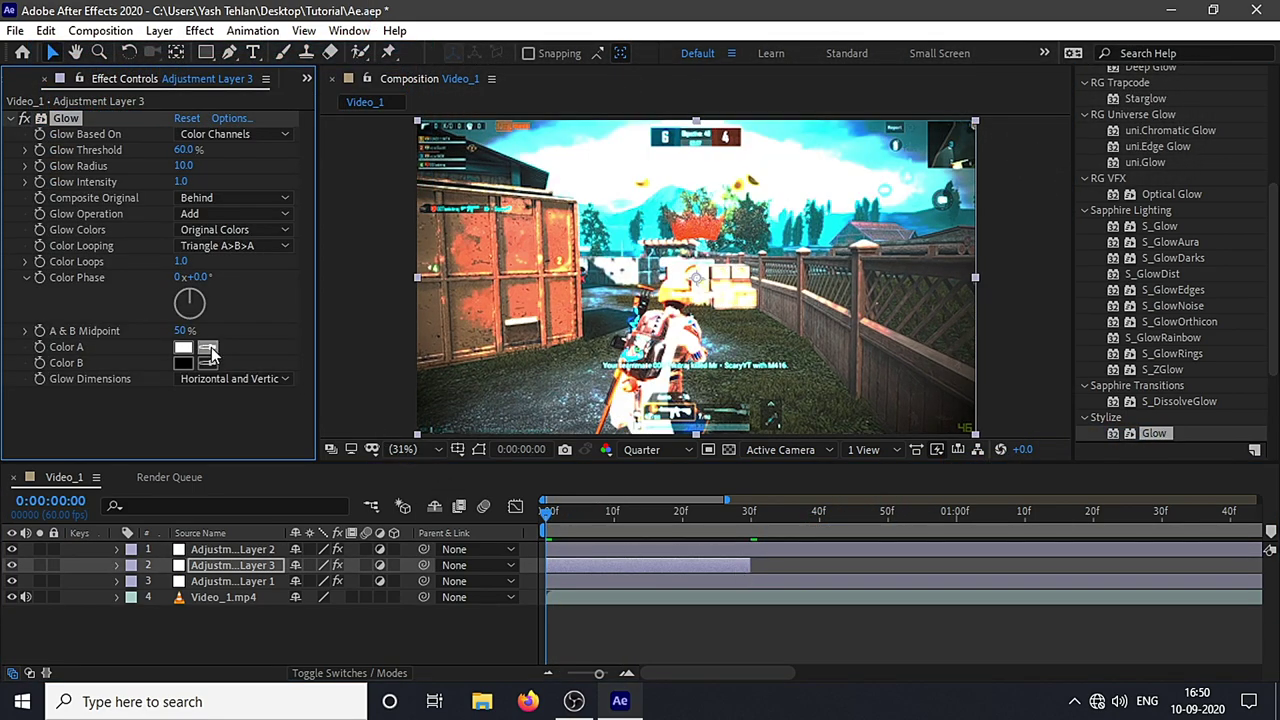
click(212, 229)
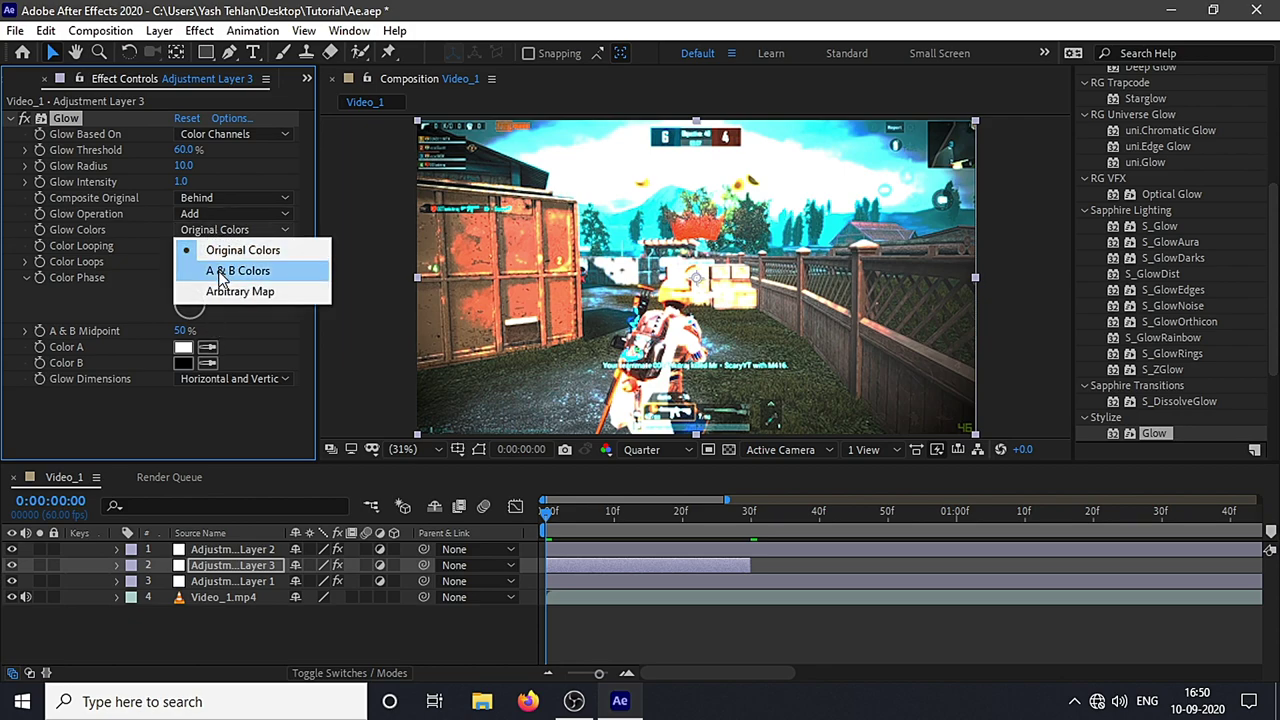
click(221, 271)
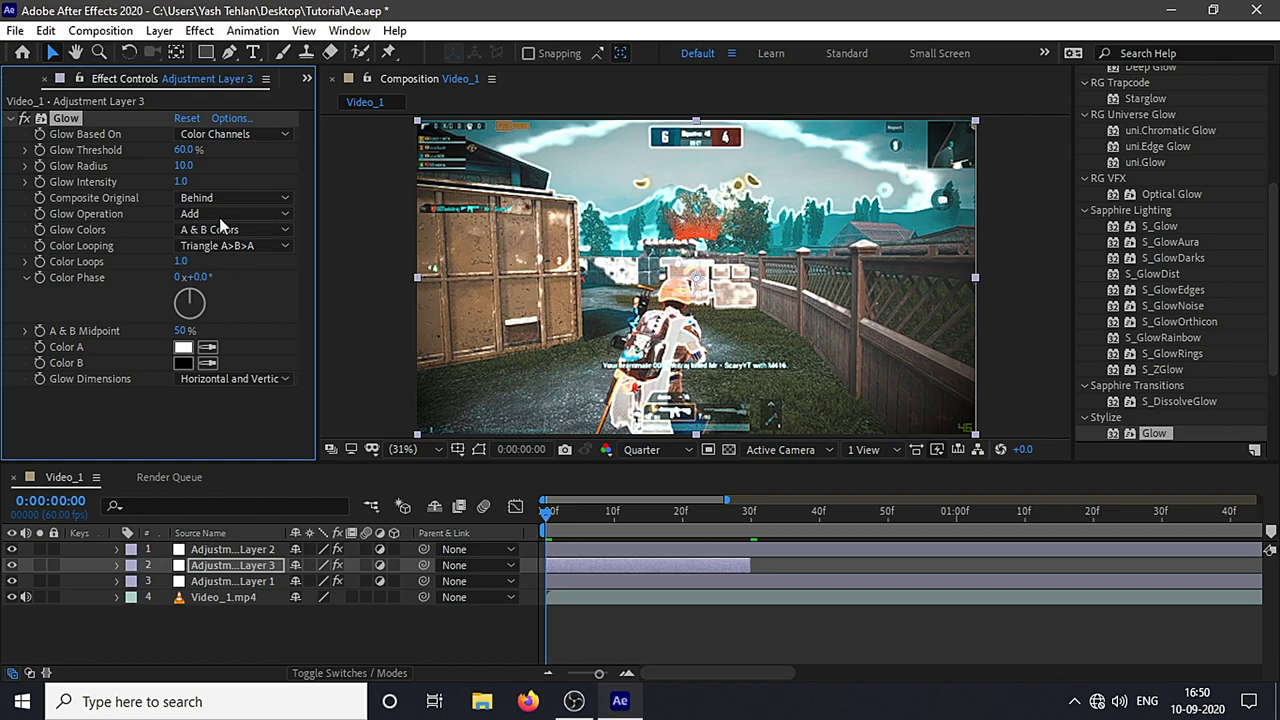
drag(183, 165, 257, 229)
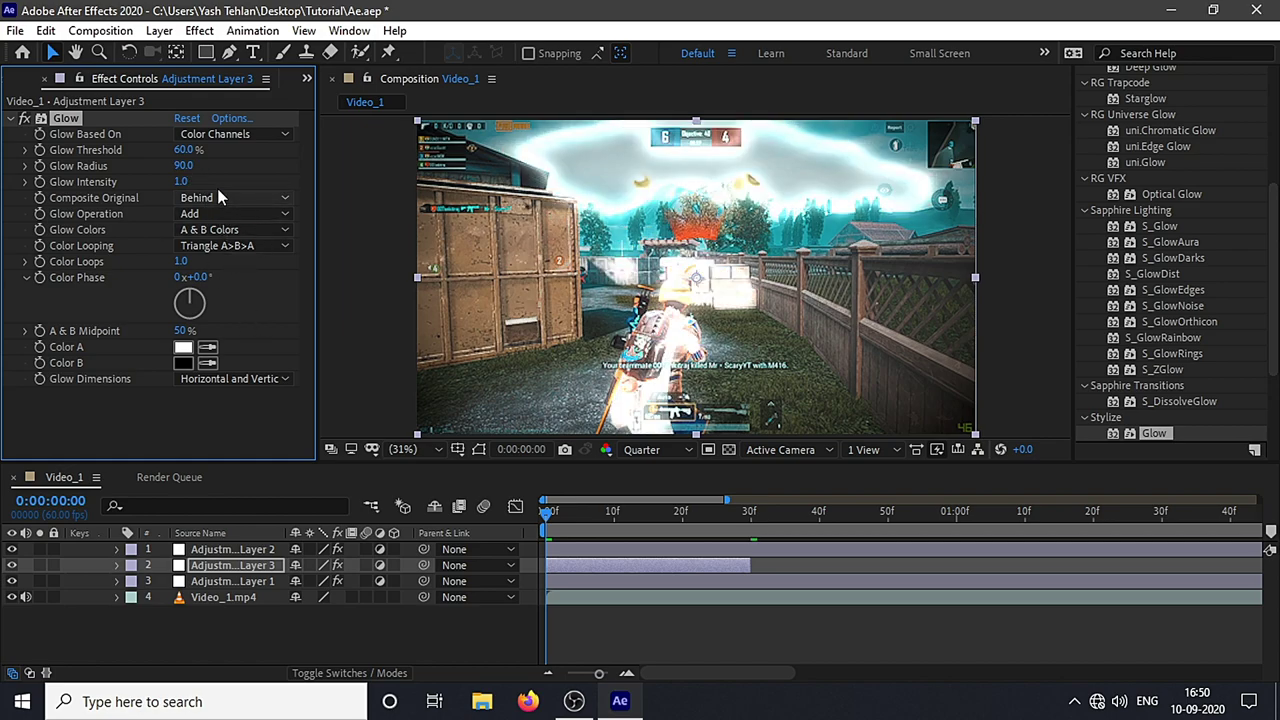
drag(188, 148, 265, 143)
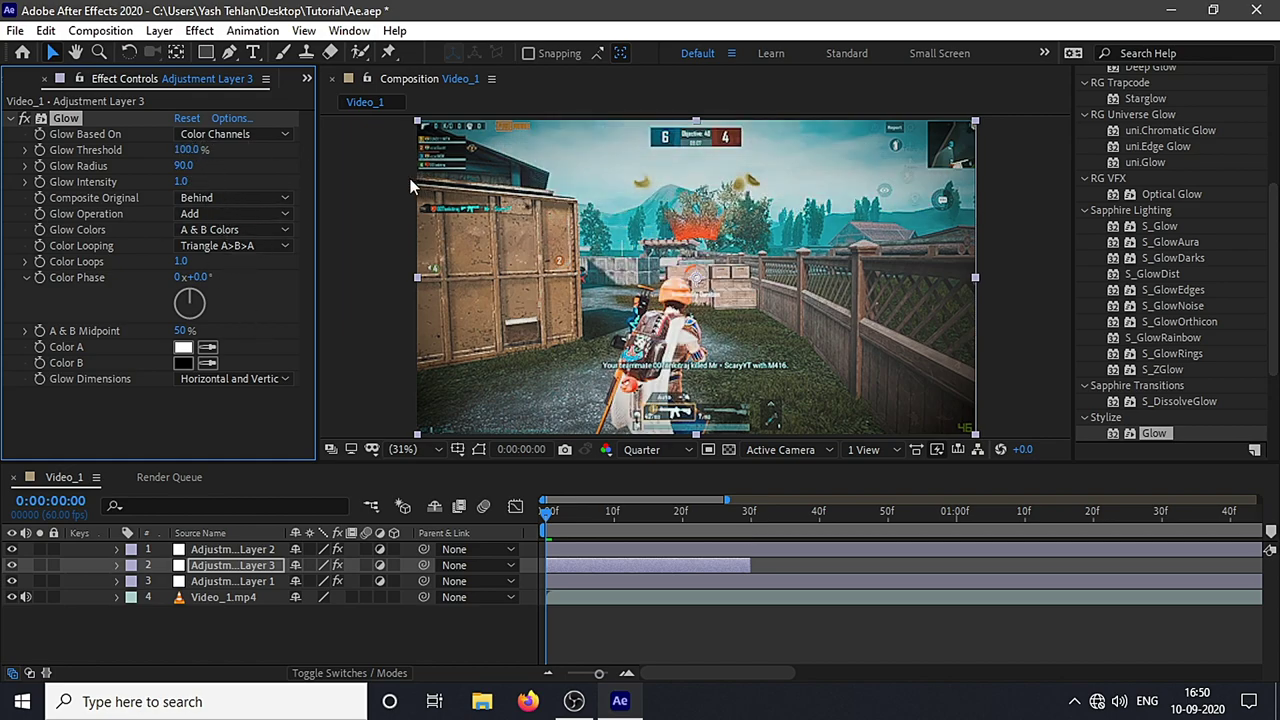
Step: Keyframe the short layer's Glow Threshold from 100% at its start to 0% at frame 30
click(40, 150)
key(u)
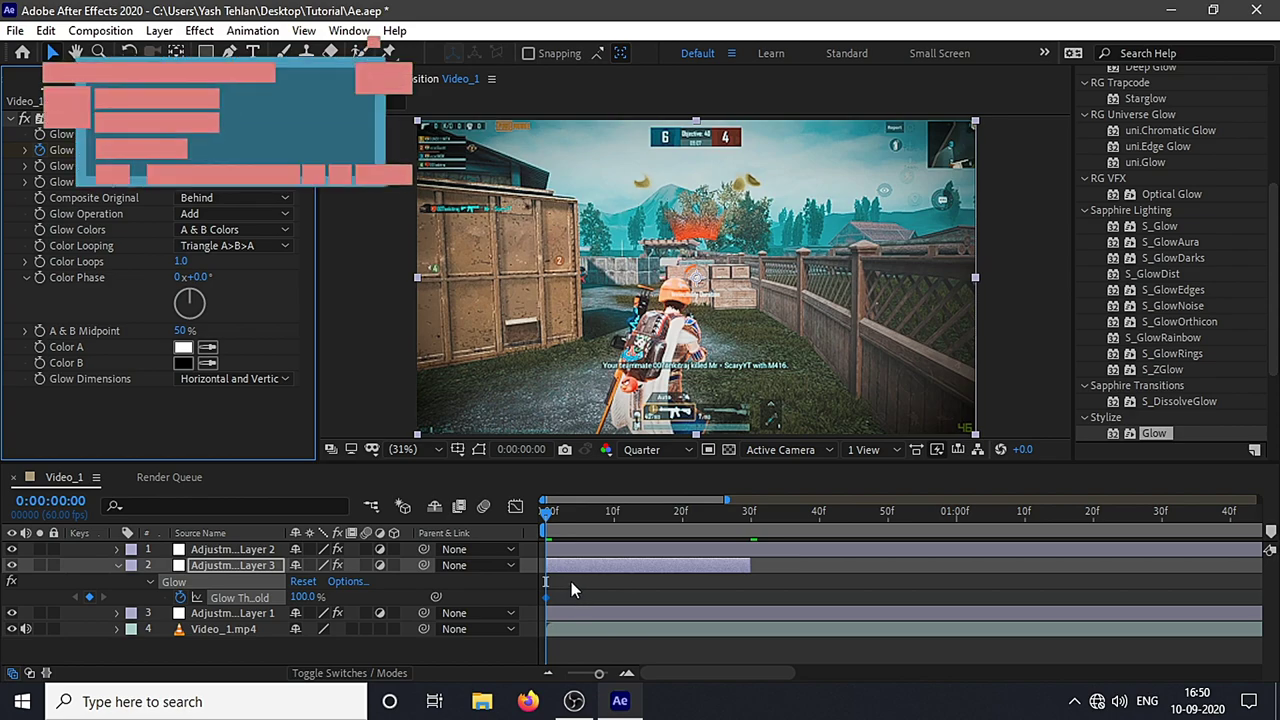
click(552, 511)
drag(555, 517, 752, 549)
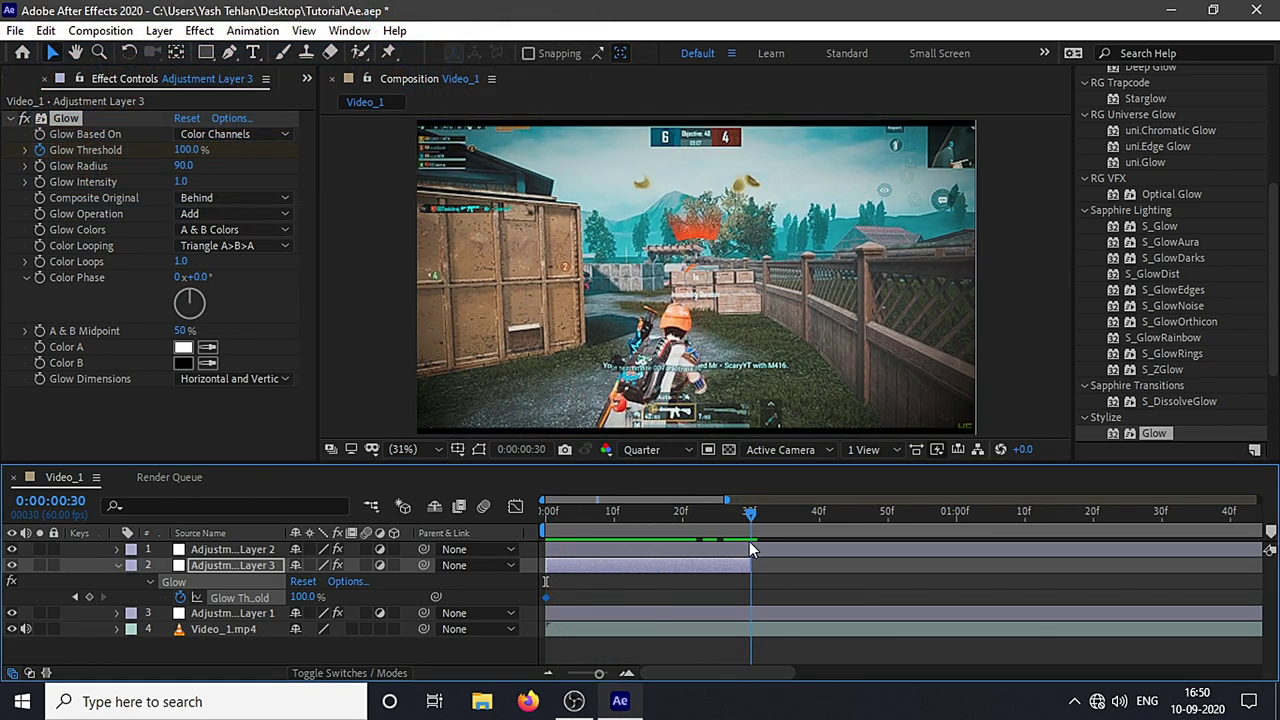
drag(186, 152, 30, 197)
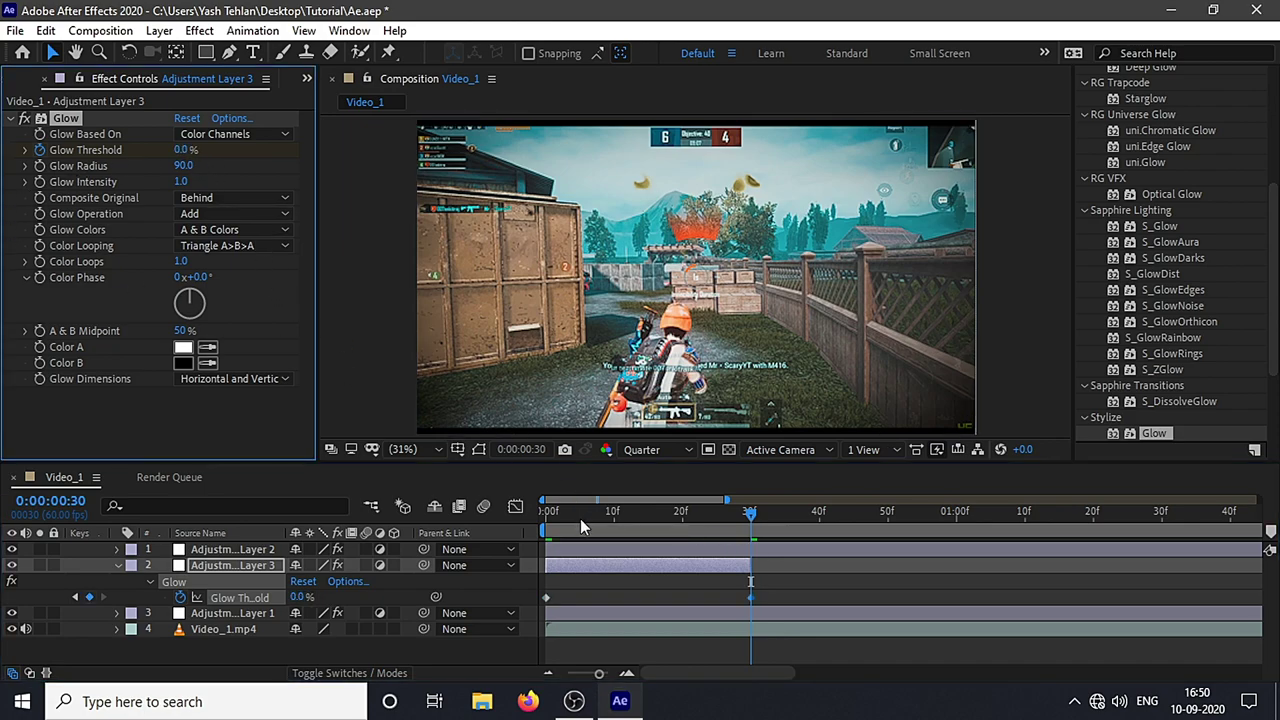
Step: Apply Easy Ease to both Glow Threshold keyframes and preview the composition from the start
drag(811, 579, 716, 592)
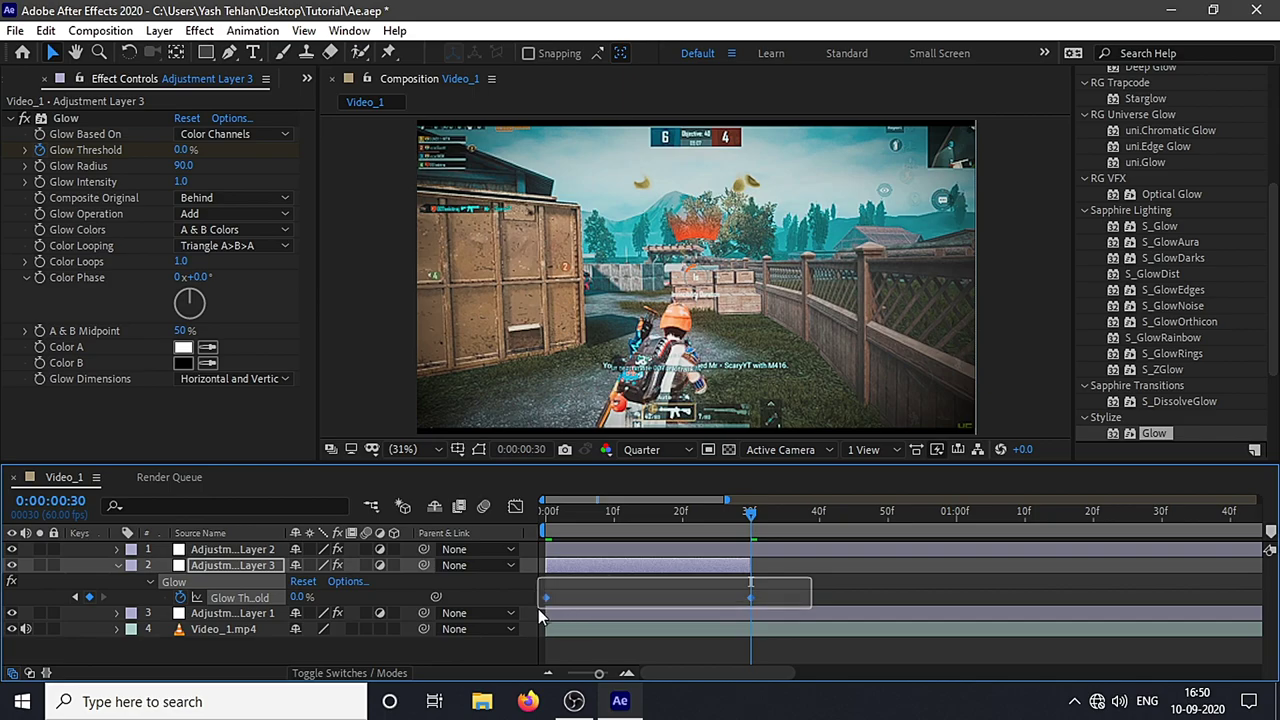
drag(539, 607, 541, 610)
drag(575, 519, 503, 524)
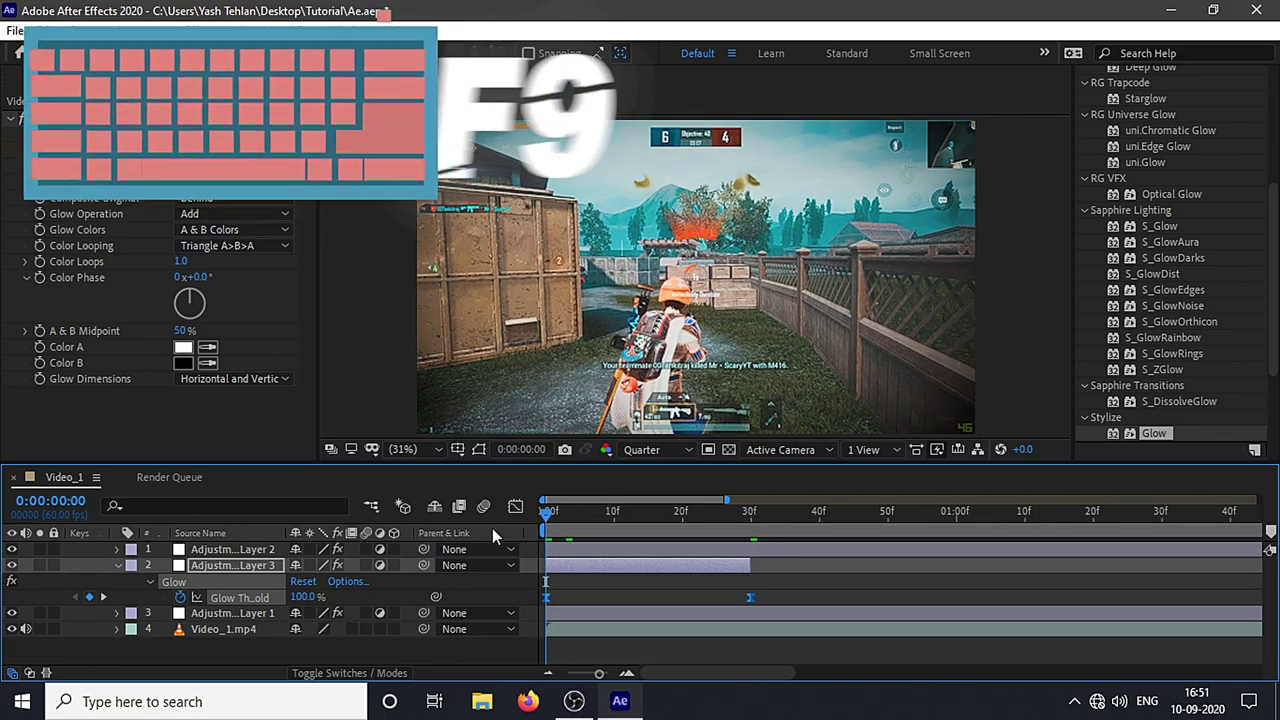
key(space)
key(space)
Step: Move the short glow adjustment layer to start at about 2 seconds and preview its timing
scroll(700, 540, down, 3)
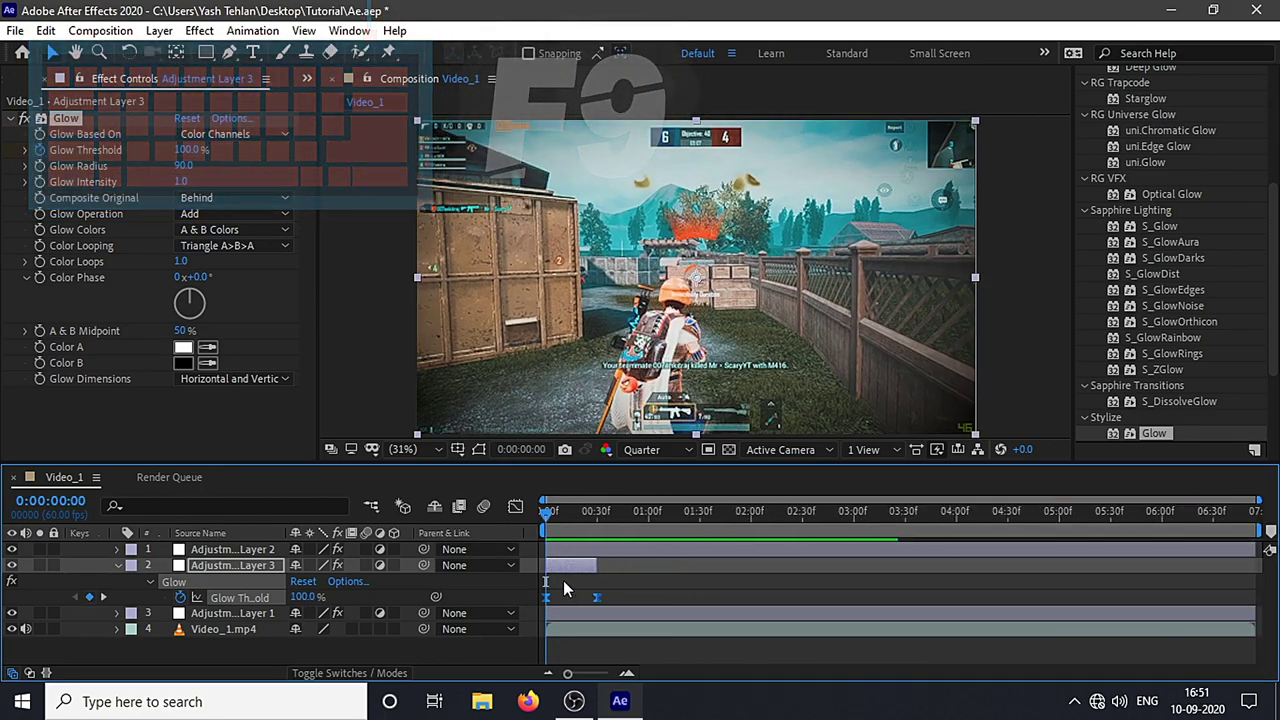
drag(584, 568, 652, 568)
drag(771, 568, 772, 568)
key(space)
key(space)
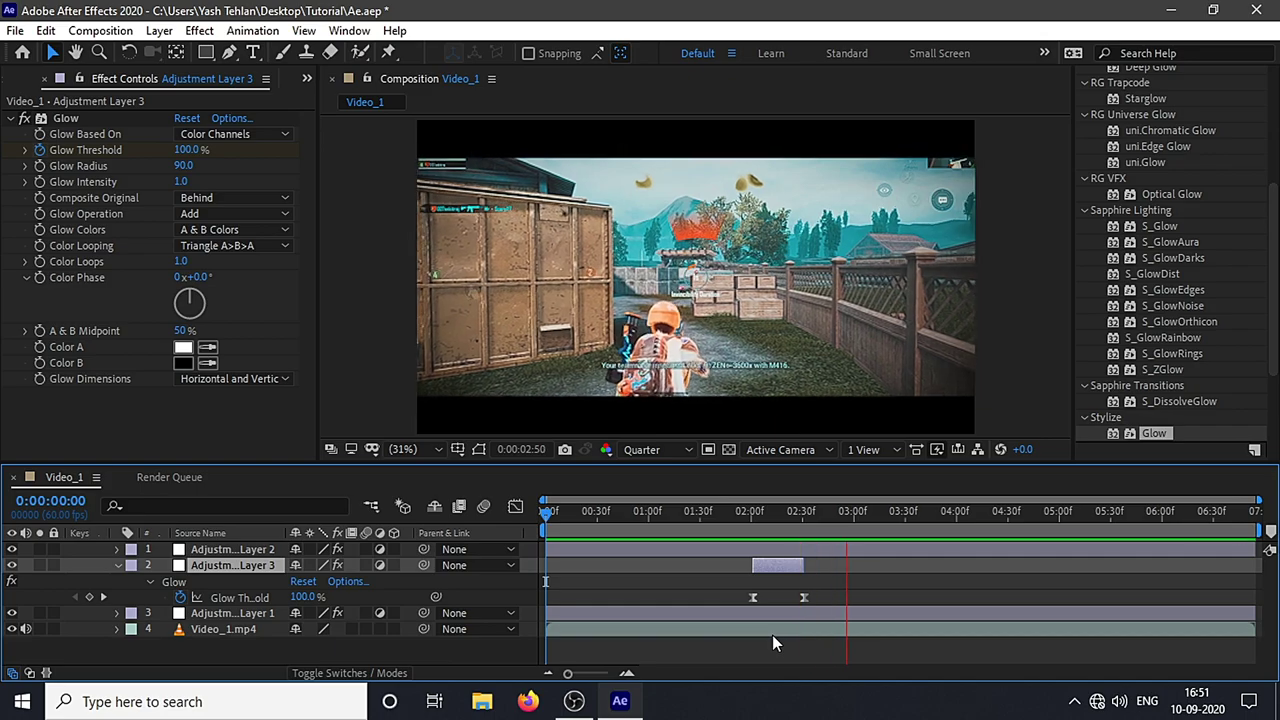
Step: Set the short layer's Glow Color A to a bright cyan, checking it at 0:00:02:20
mouse_move(797, 516)
mouse_down()
mouse_move(735, 531)
mouse_move(785, 530)
mouse_up()
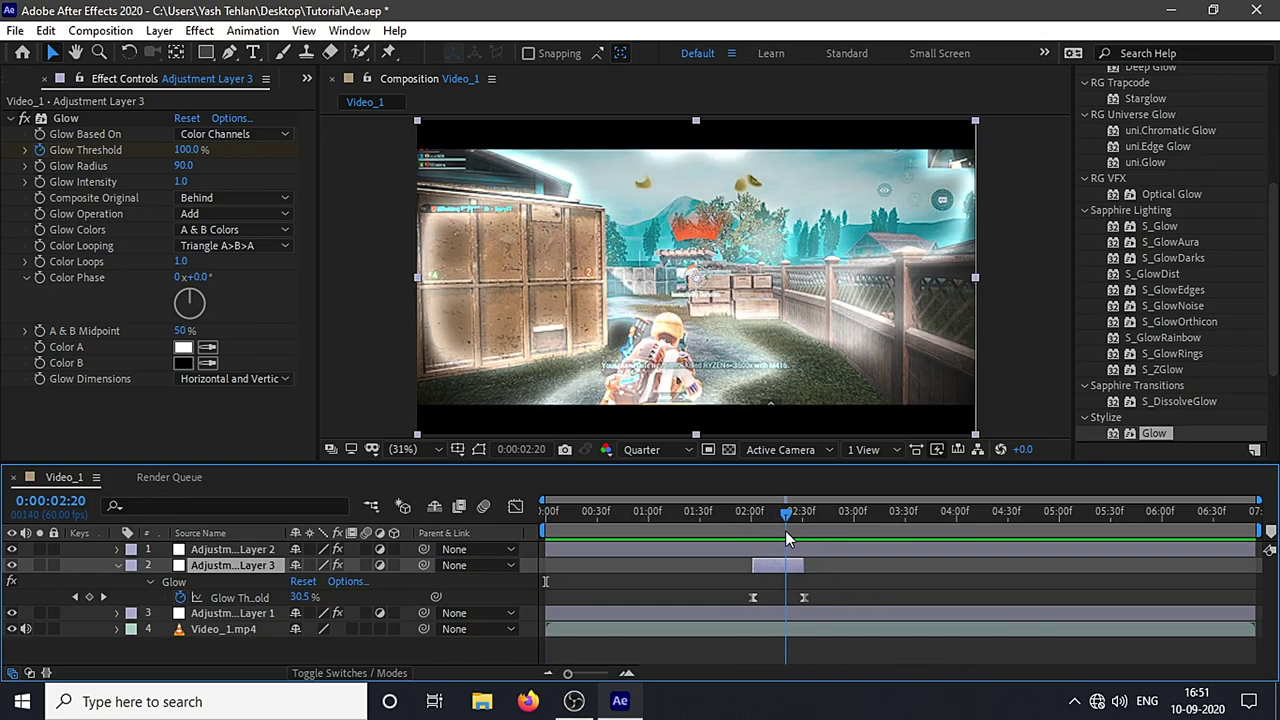
click(186, 349)
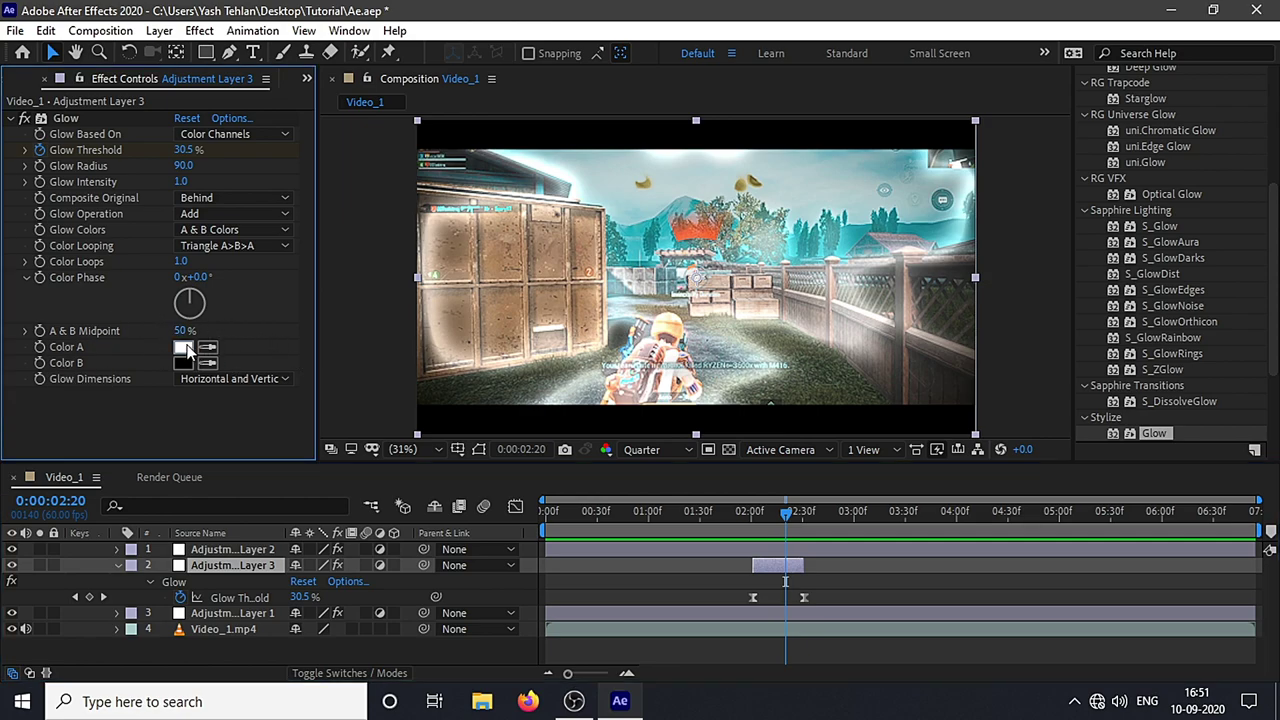
drag(597, 397, 900, 277)
click(1047, 309)
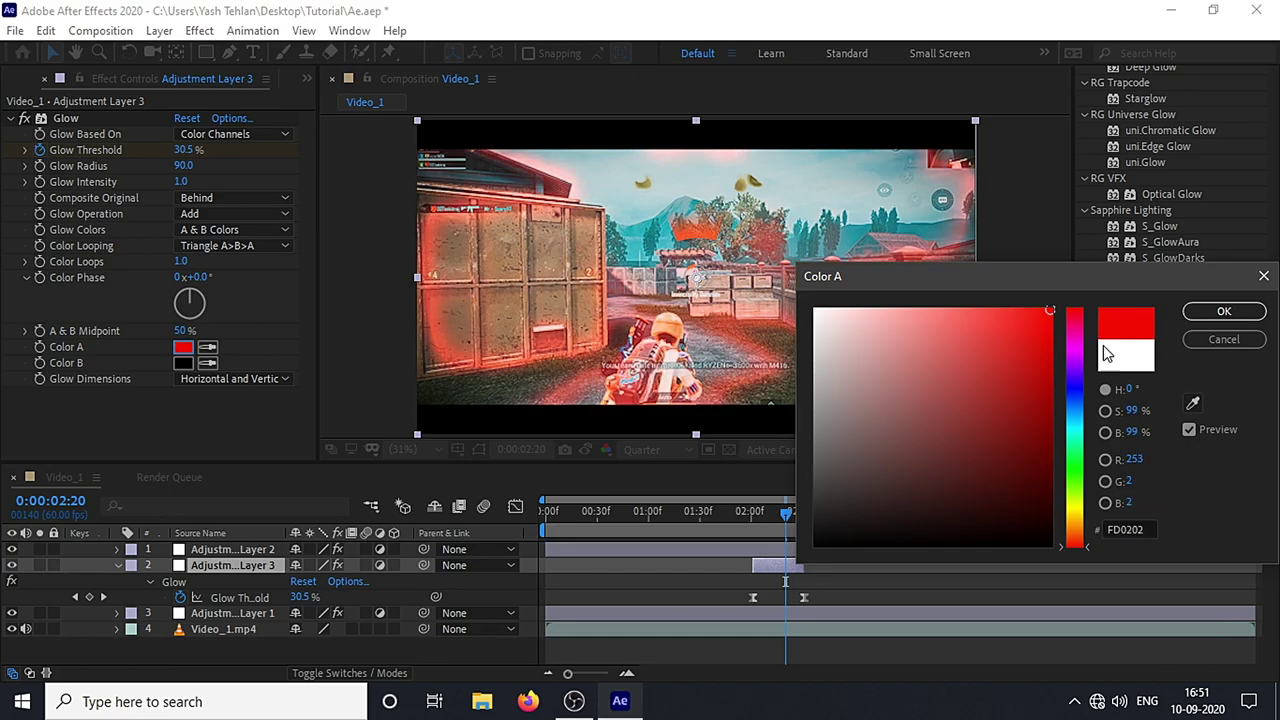
click(1075, 427)
click(1018, 311)
click(1229, 309)
Step: Extend the short adjustment layer's start and its first Glow Threshold keyframe back to about 0:00:01:51, and preview the composition
drag(785, 512, 545, 512)
key(space)
drag(753, 565, 736, 565)
drag(753, 598, 736, 598)
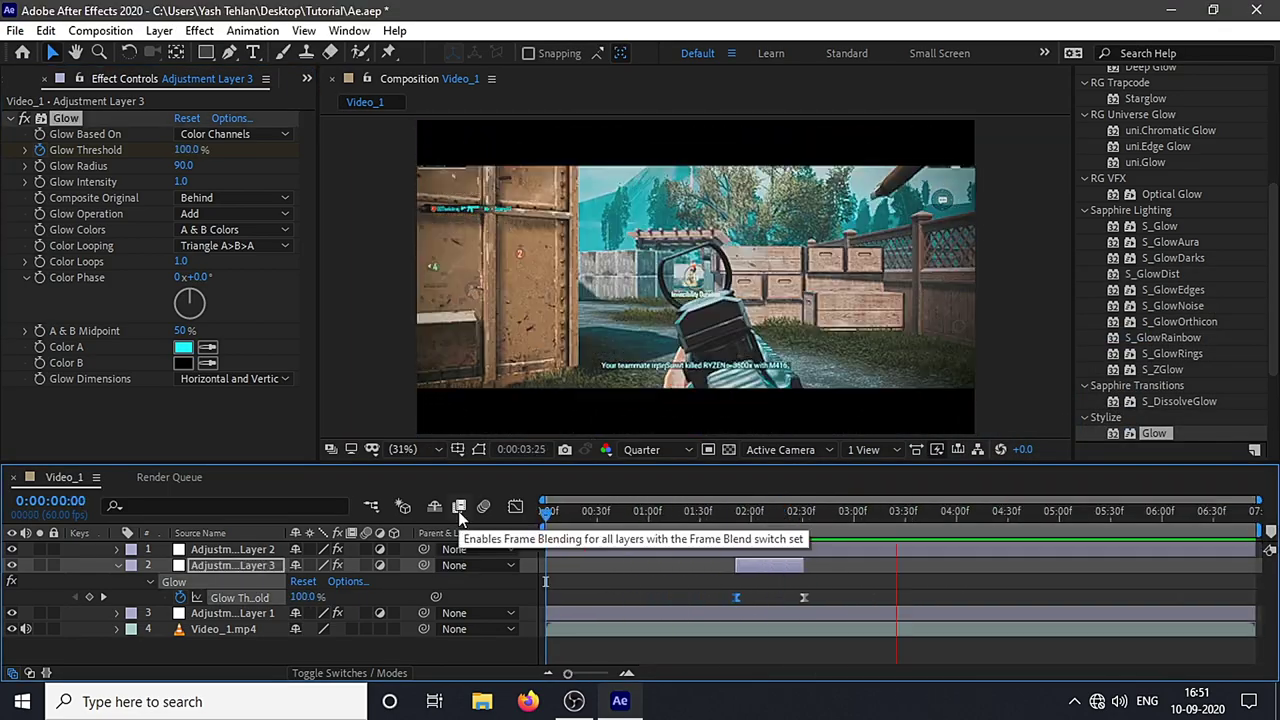
key(space)
Step: Duplicate the short glow adjustment layer, move the copy to start at about 0:00:04:04 and preview from the beginning
click(118, 566)
click(209, 564)
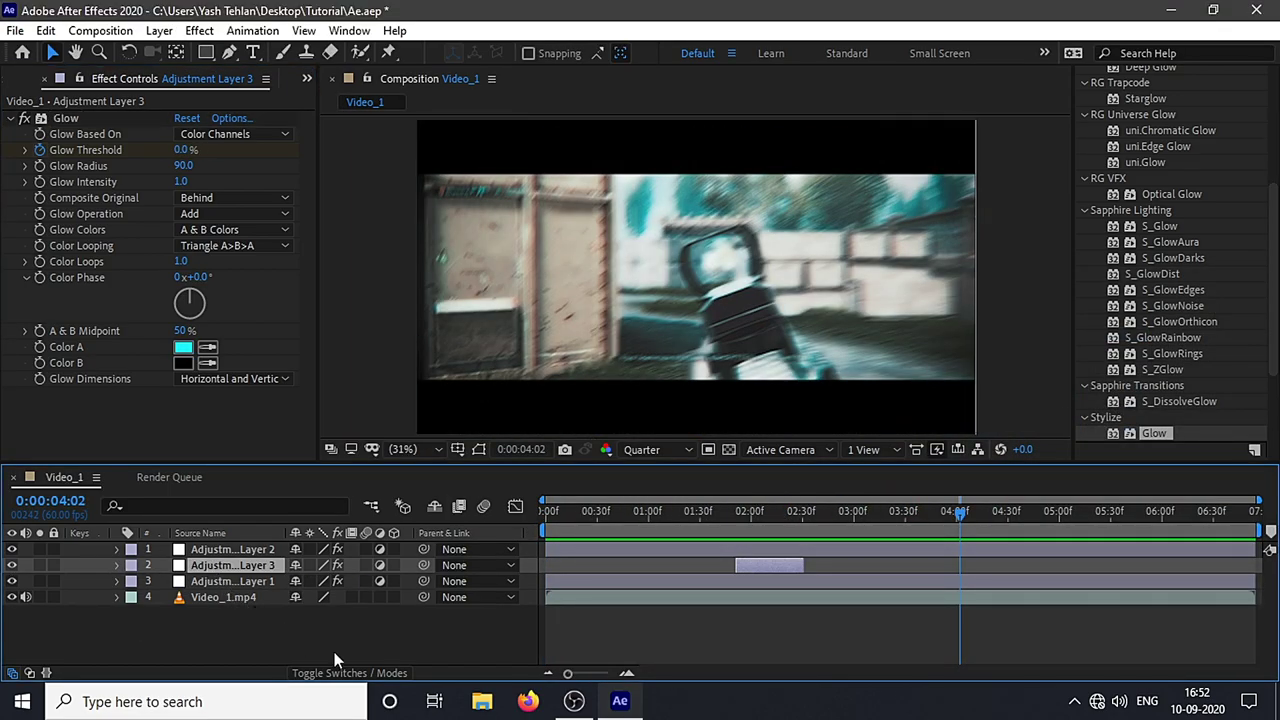
key(ctrl+d)
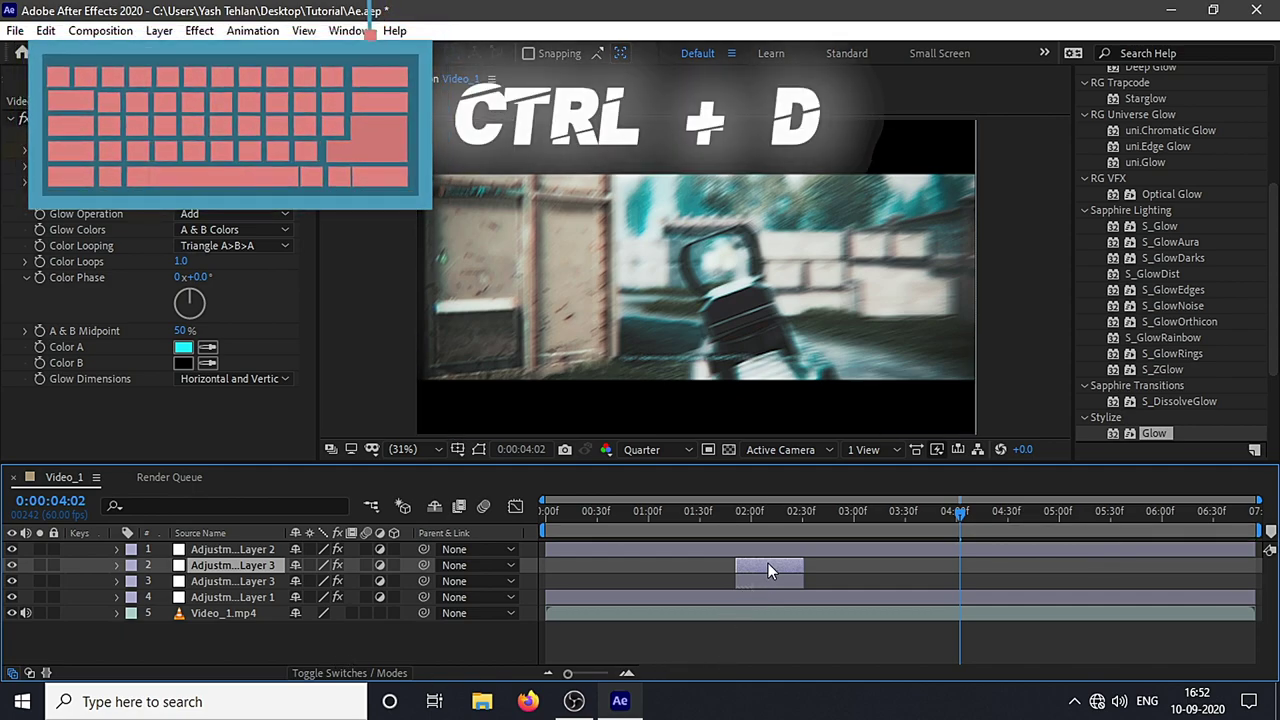
drag(768, 566, 983, 567)
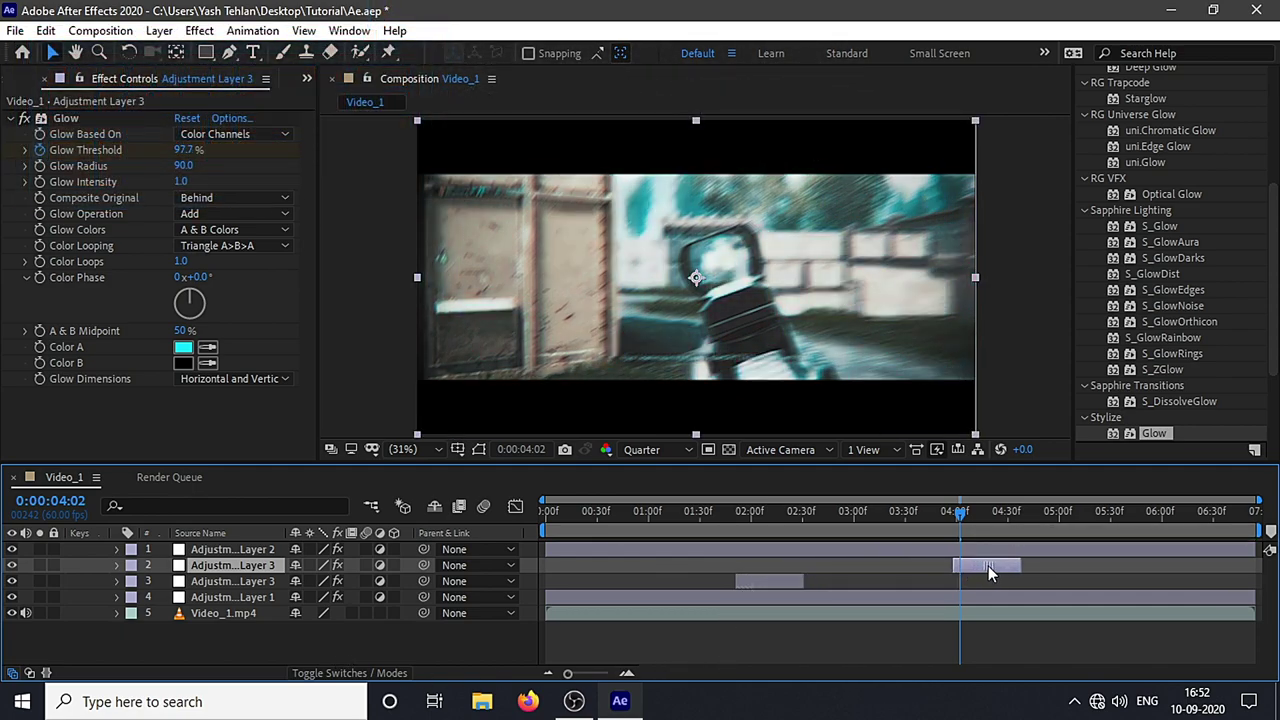
drag(958, 521, 963, 521)
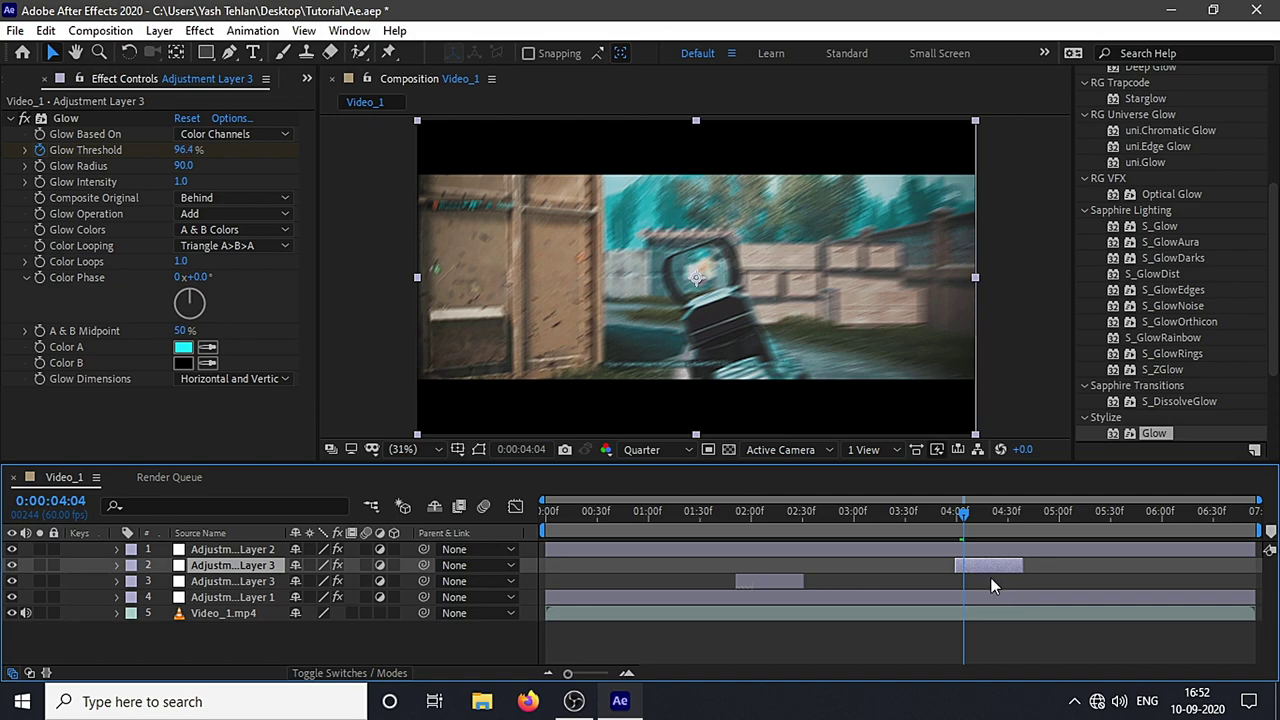
key(Home)
key(space)
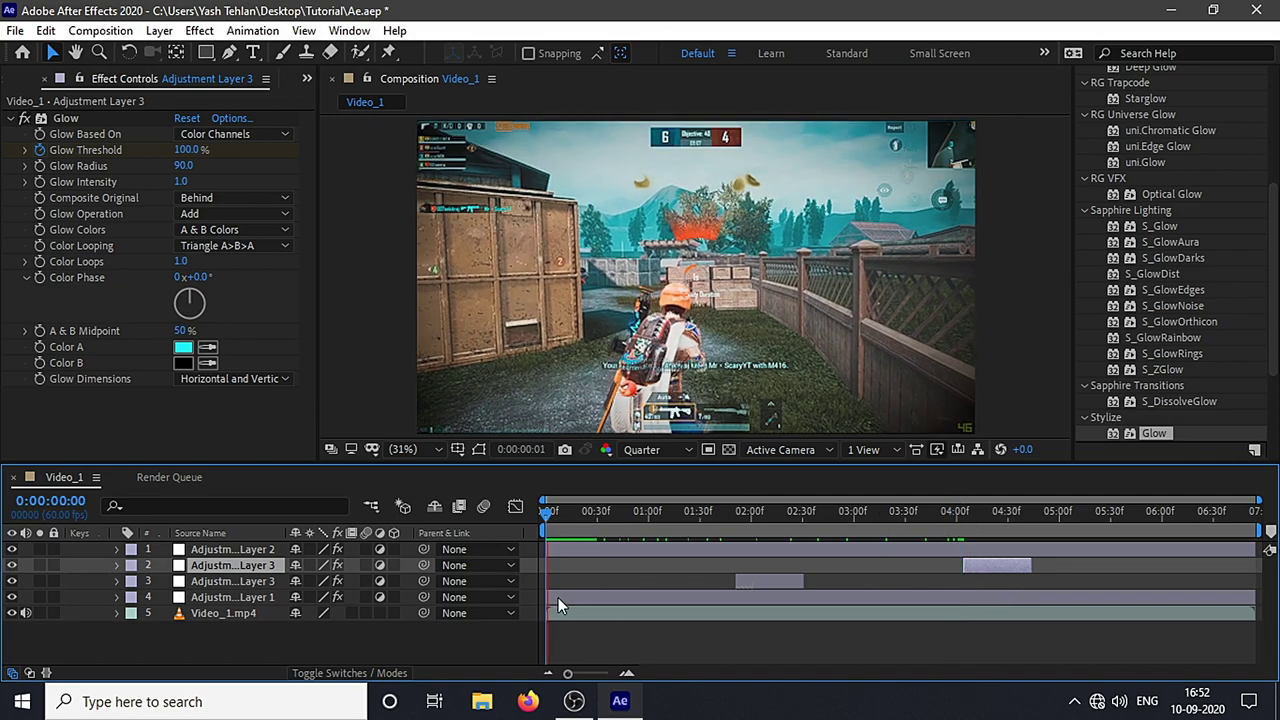